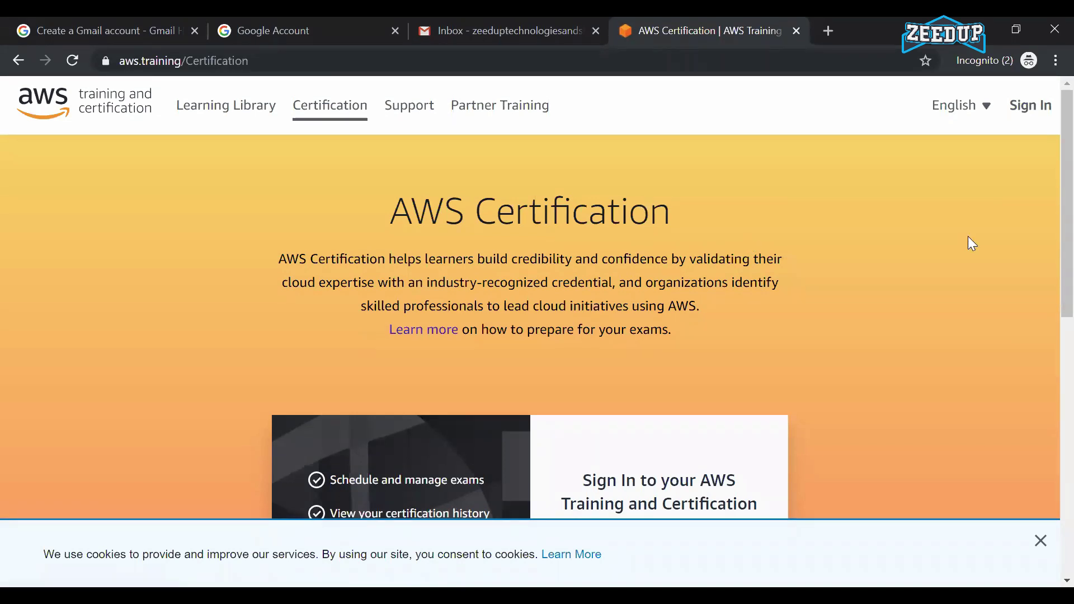
From the Certification page, open the sign-in options and choose Amazon (All regions) sign-in
{"action": "scroll", "coordinate": [1048, 252], "scroll_direction": "down", "scroll_amount": 3}
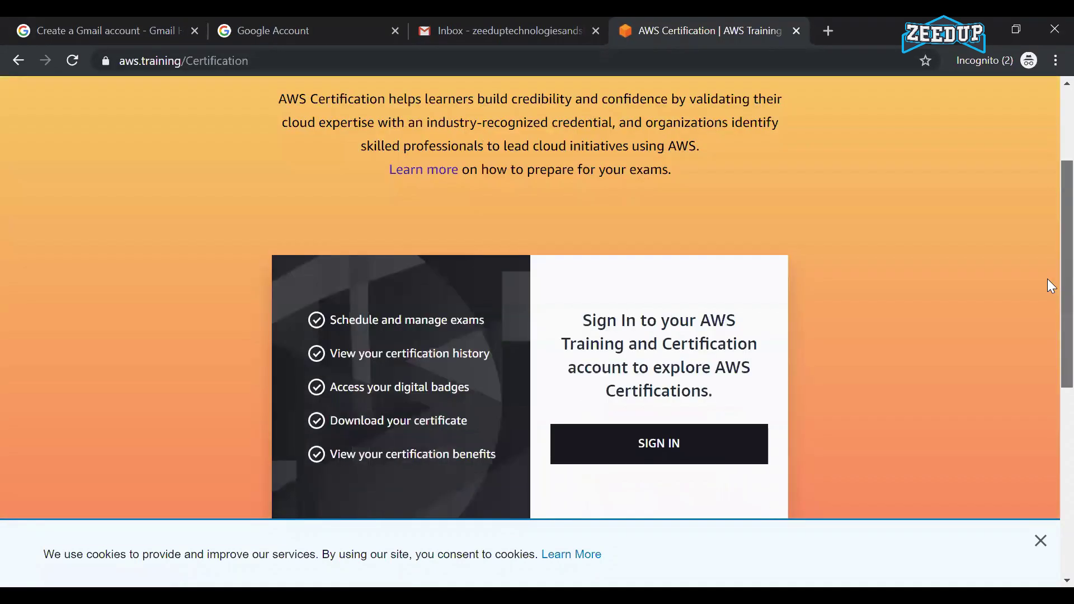
{"action": "left_click", "coordinate": [658, 430]}
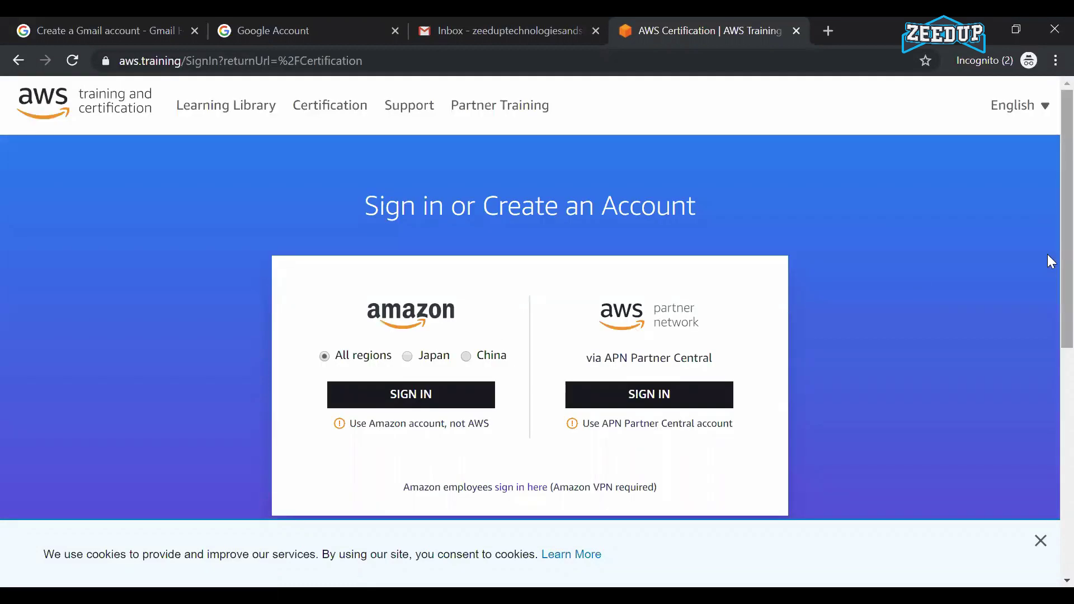
{"action": "scroll", "coordinate": [1049, 258], "scroll_direction": "down", "scroll_amount": 3}
{"action": "scroll", "coordinate": [1048, 286], "scroll_direction": "up", "scroll_amount": 2}
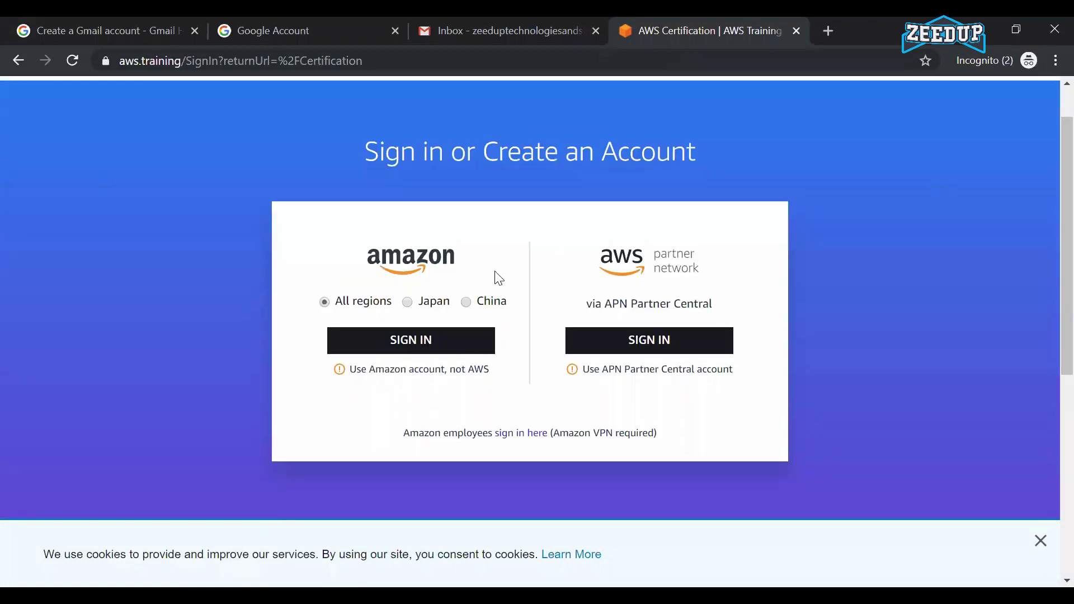
{"action": "left_click", "coordinate": [394, 336]}
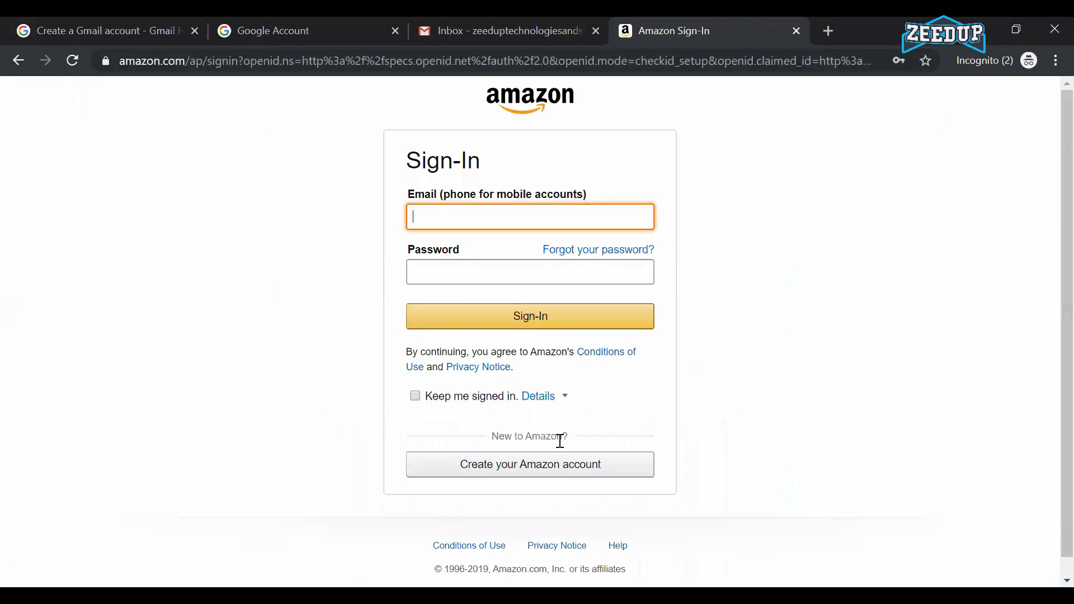
Start a new Amazon account and enter the company name as the account name
{"action": "left_click", "coordinate": [569, 471]}
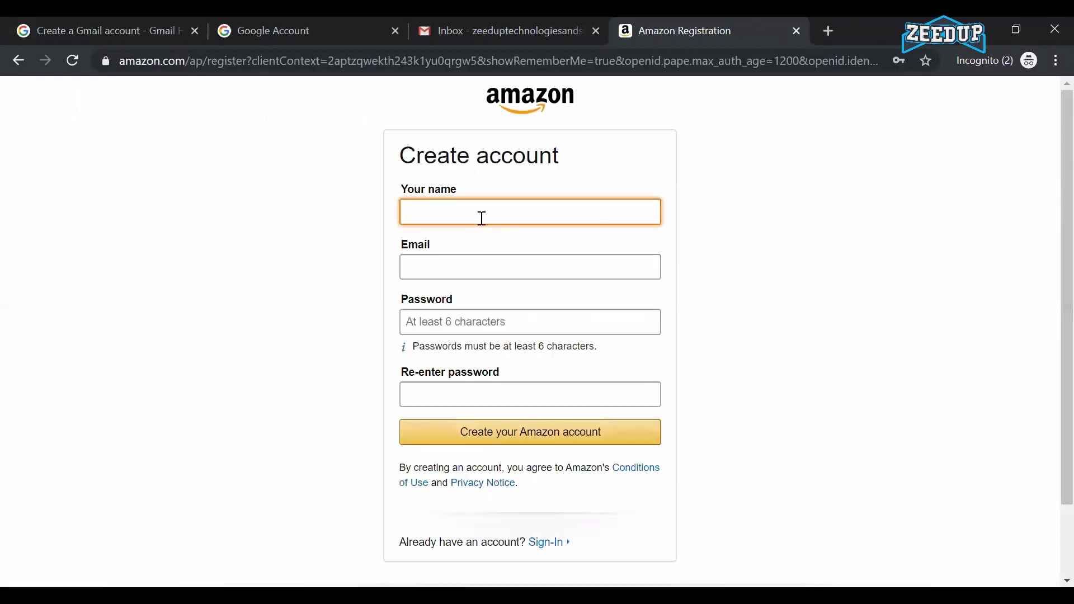
{"action": "type", "text": "Zeedup "}
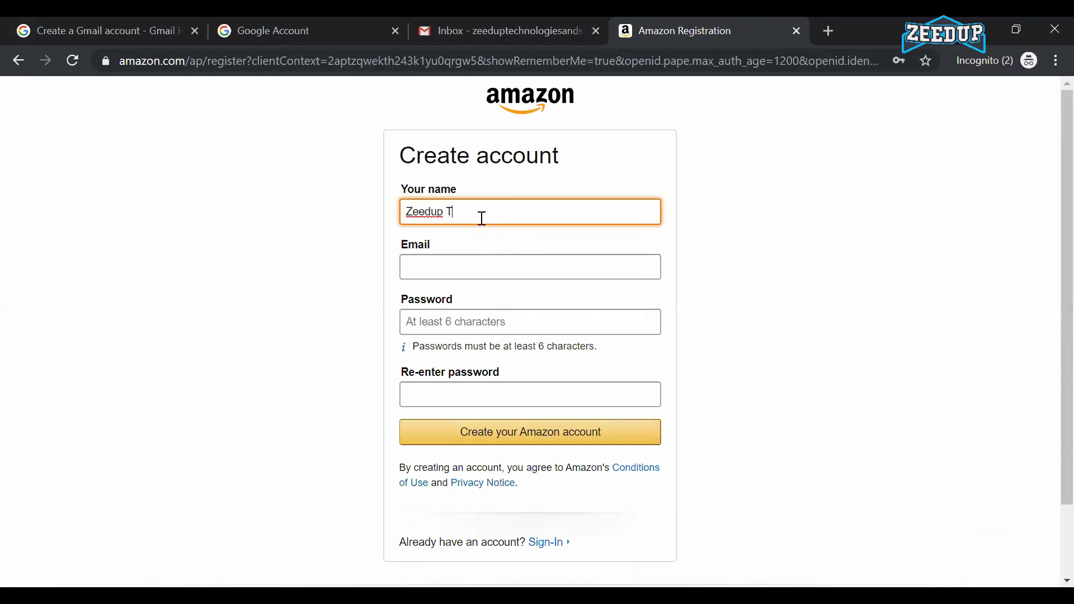
{"action": "type", "text": "Technologies and Services"}
{"action": "key", "text": "Tab"}
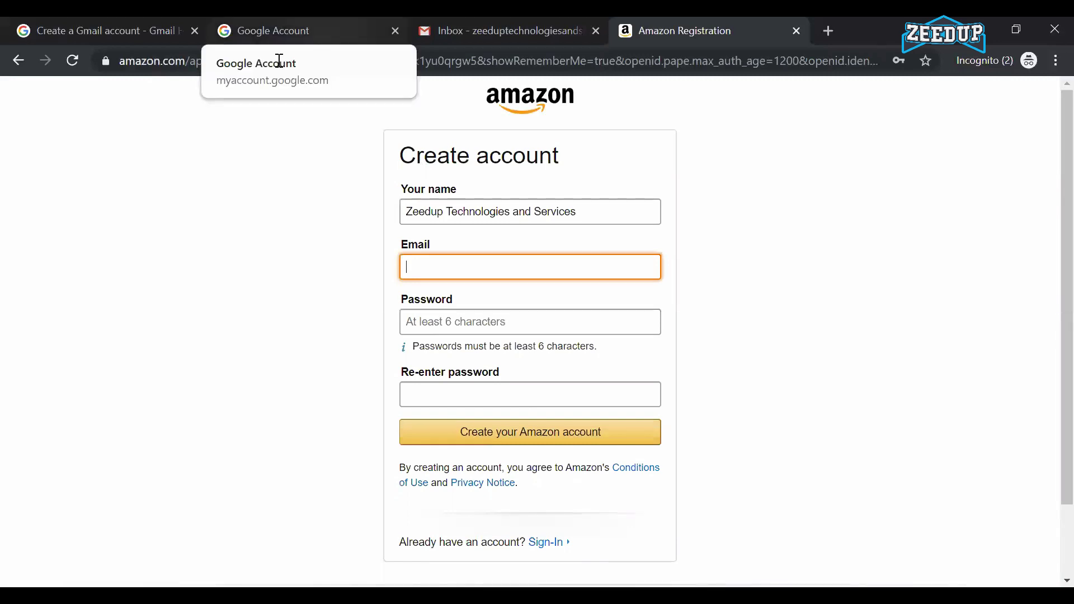
Copy the e-mail address from the Gmail account details and paste it into the form
{"action": "left_click", "coordinate": [529, 45]}
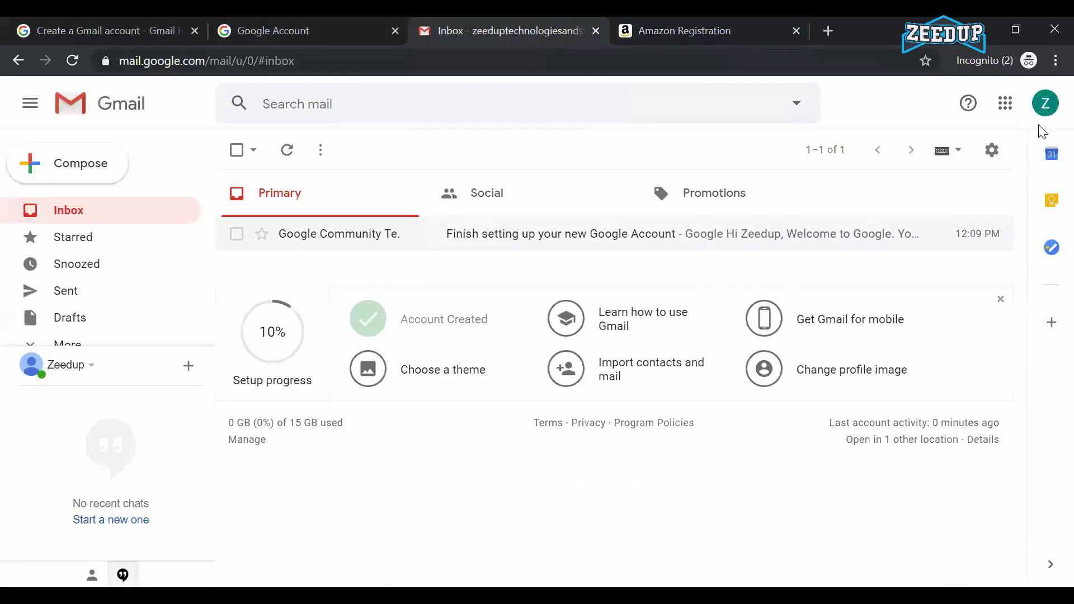
{"action": "left_click", "coordinate": [1046, 104]}
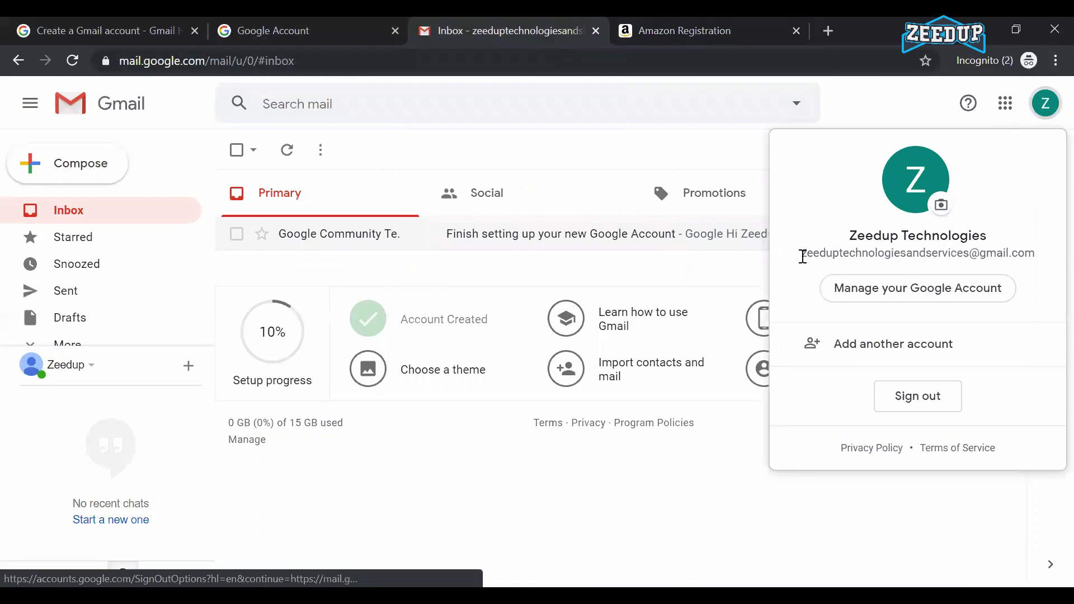
{"action": "left_click_drag", "start_coordinate": [801, 253], "coordinate": [1034, 253]}
{"action": "key", "text": "ctrl+c"}
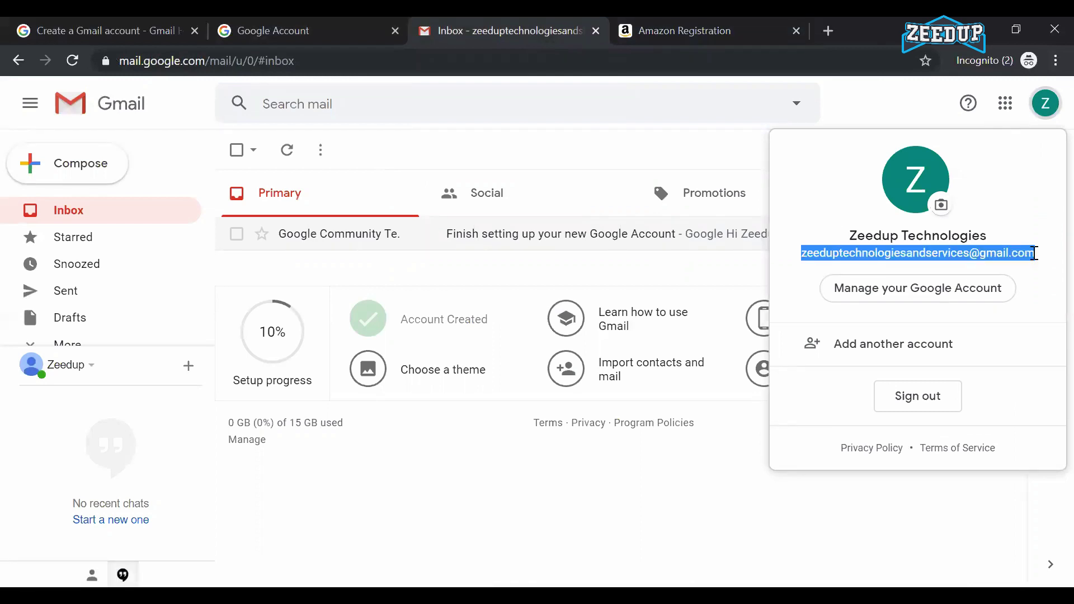
{"action": "key", "text": "Escape"}
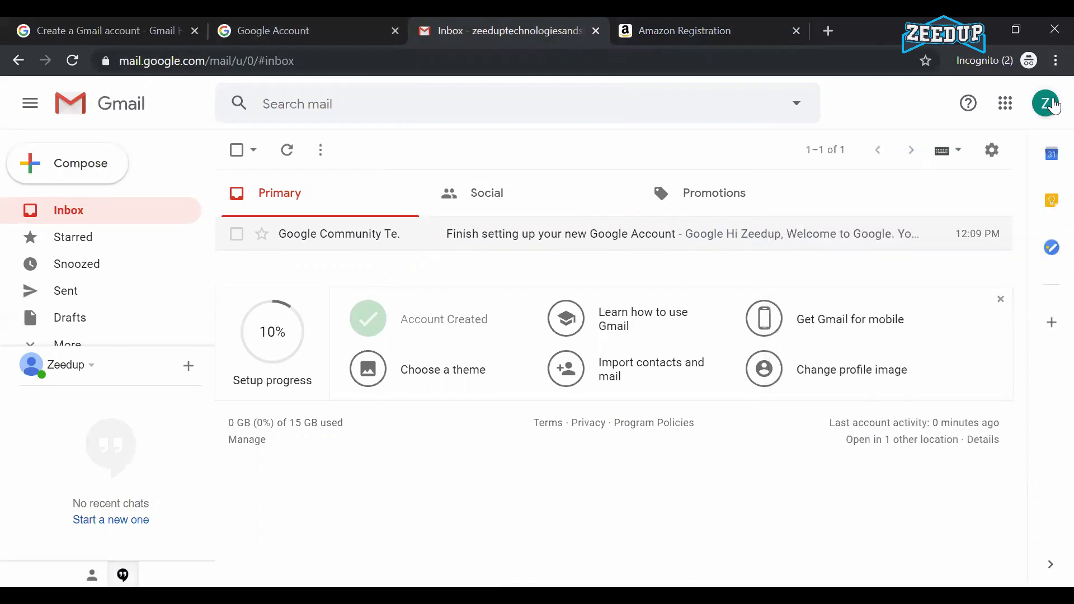
{"action": "left_click", "coordinate": [1054, 104]}
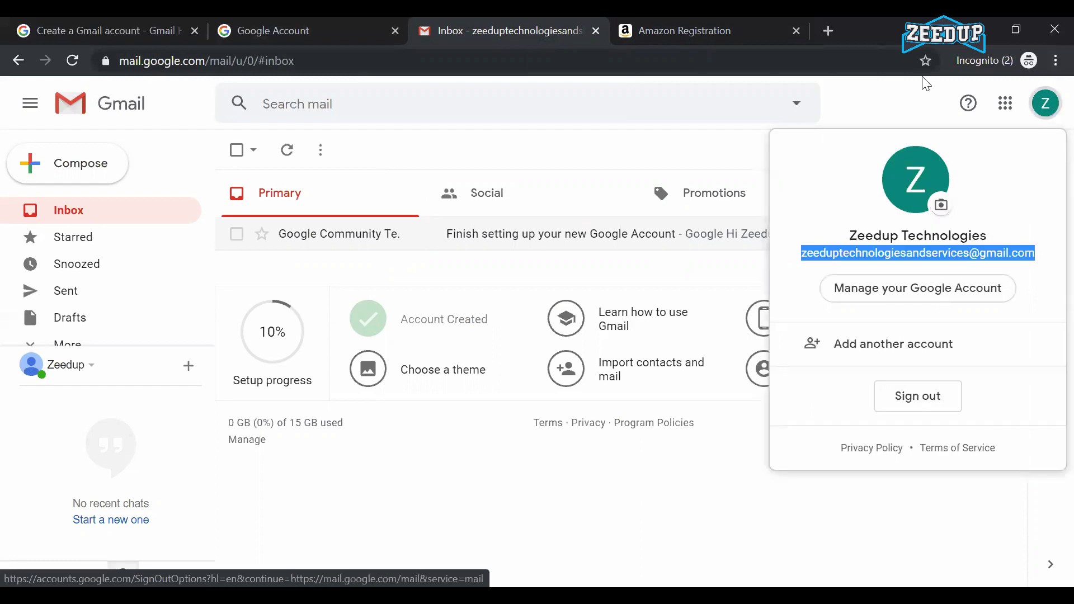
{"action": "key", "text": "ctrl+Tab"}
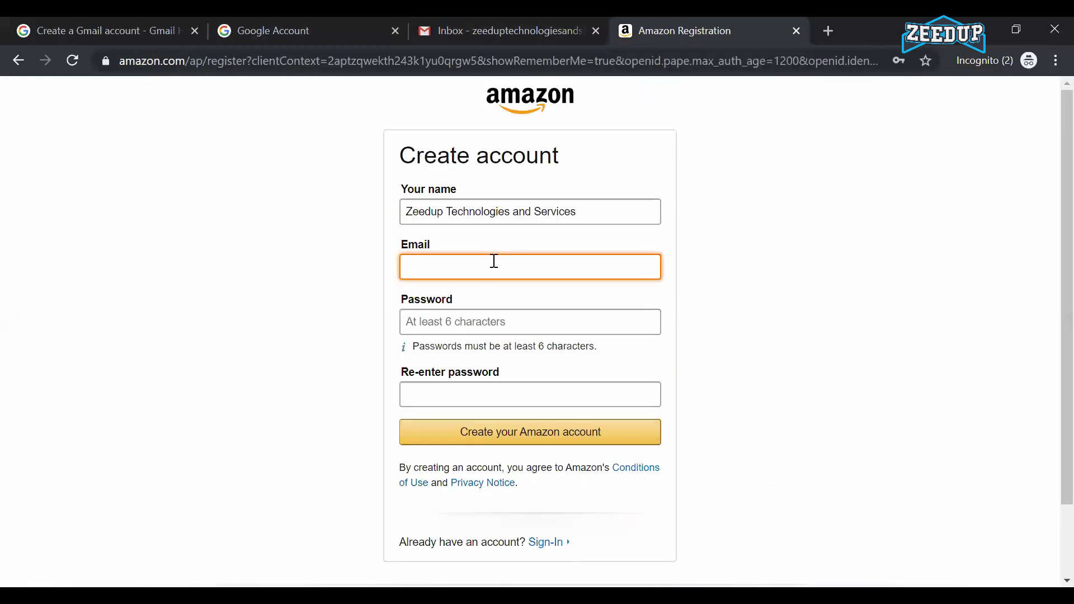
{"action": "key", "text": "ctrl+v"}
Enter the account password and its confirmation
{"action": "key", "text": "Tab"}
{"action": "type", "text": "z"}
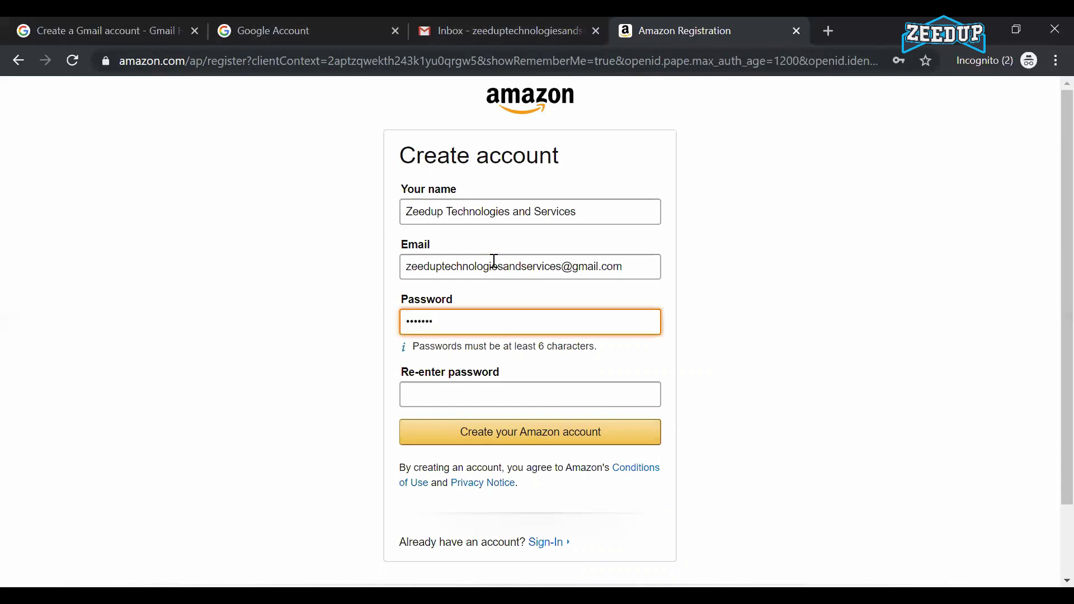
{"action": "left_click", "coordinate": [500, 394]}
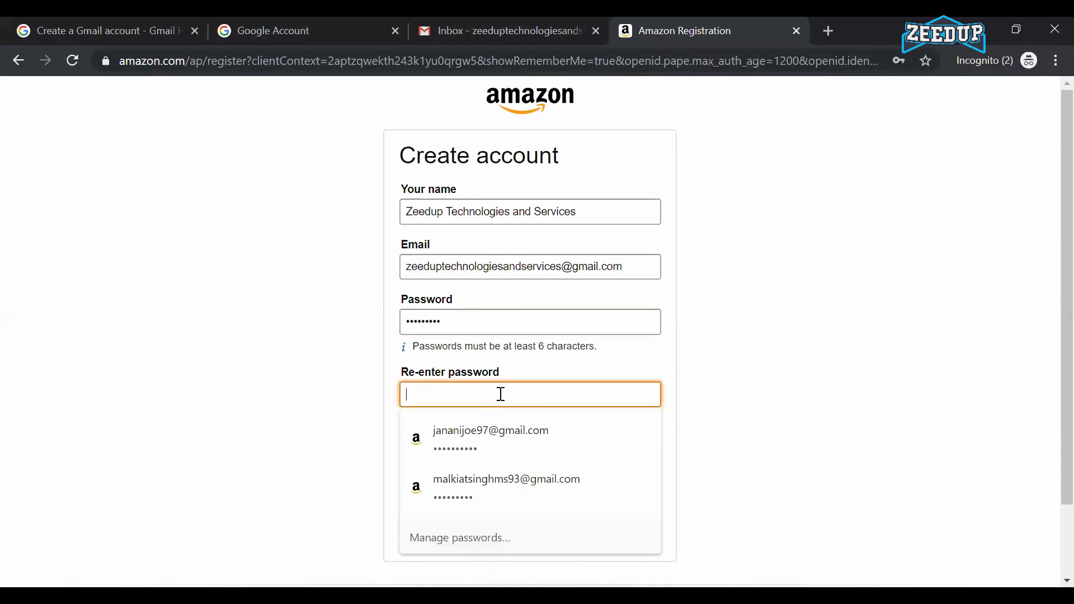
{"action": "type", "text": "z"}
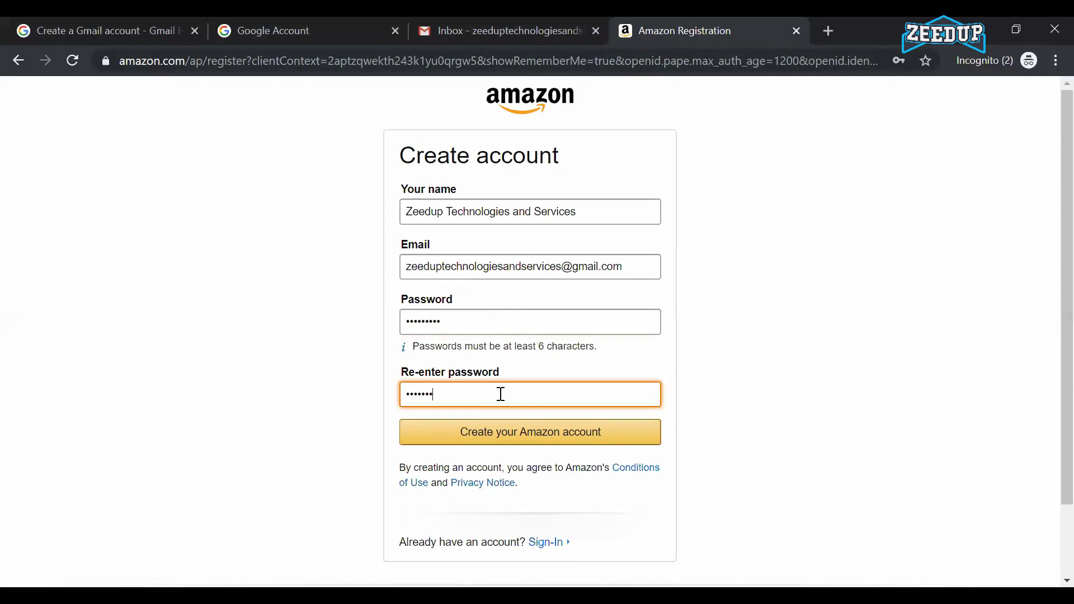
After the first rejection, re-enter the password, type the challenge characters and resubmit
{"action": "left_click", "coordinate": [517, 440]}
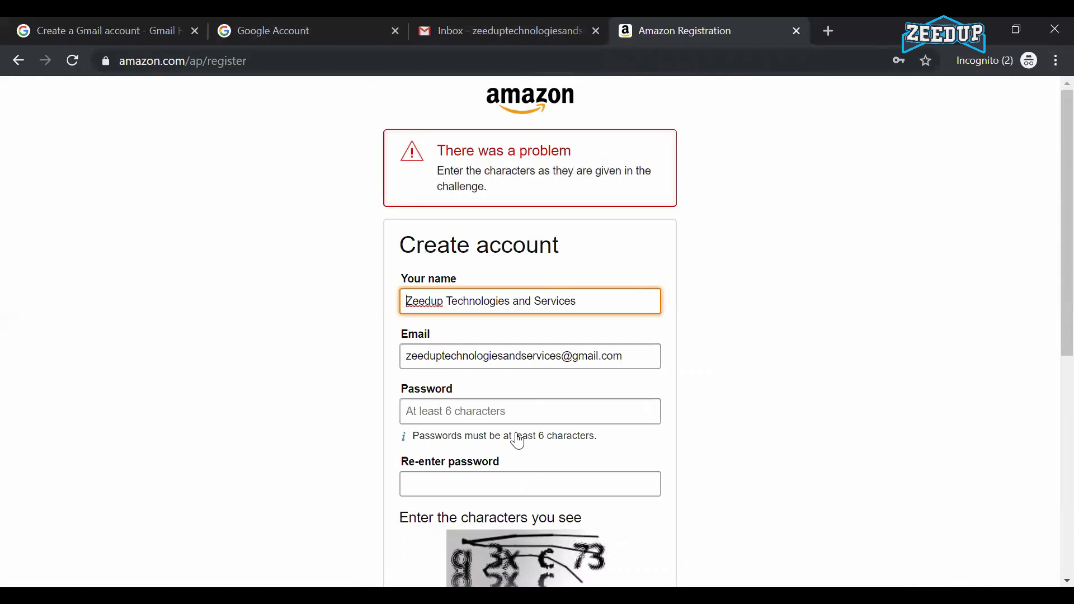
{"action": "left_click_drag", "start_coordinate": [1049, 300], "coordinate": [1049, 348]}
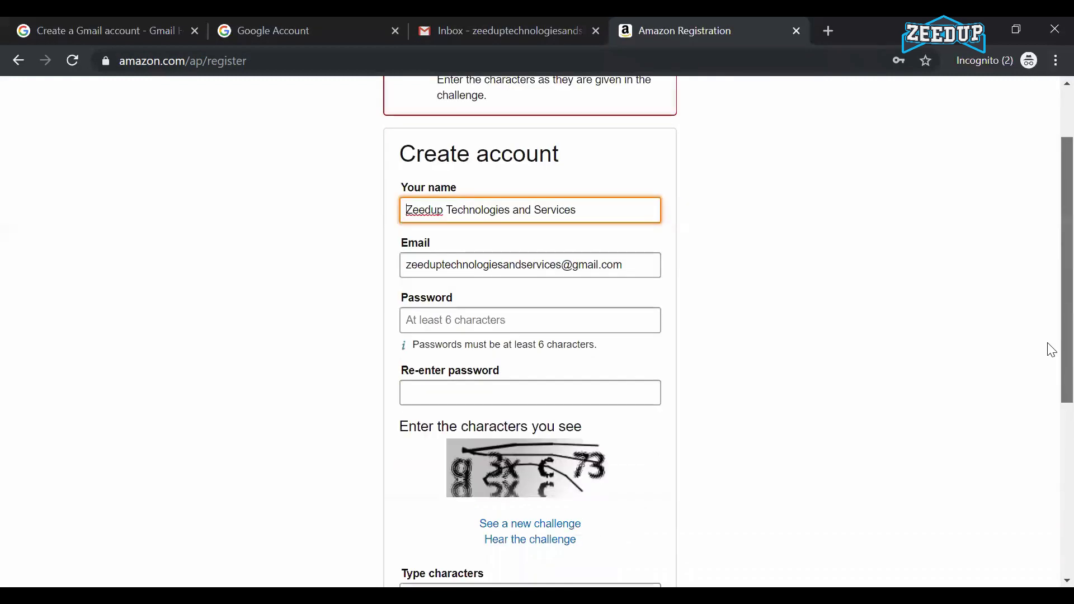
{"action": "left_click", "coordinate": [545, 323]}
{"action": "type", "text": "•"}
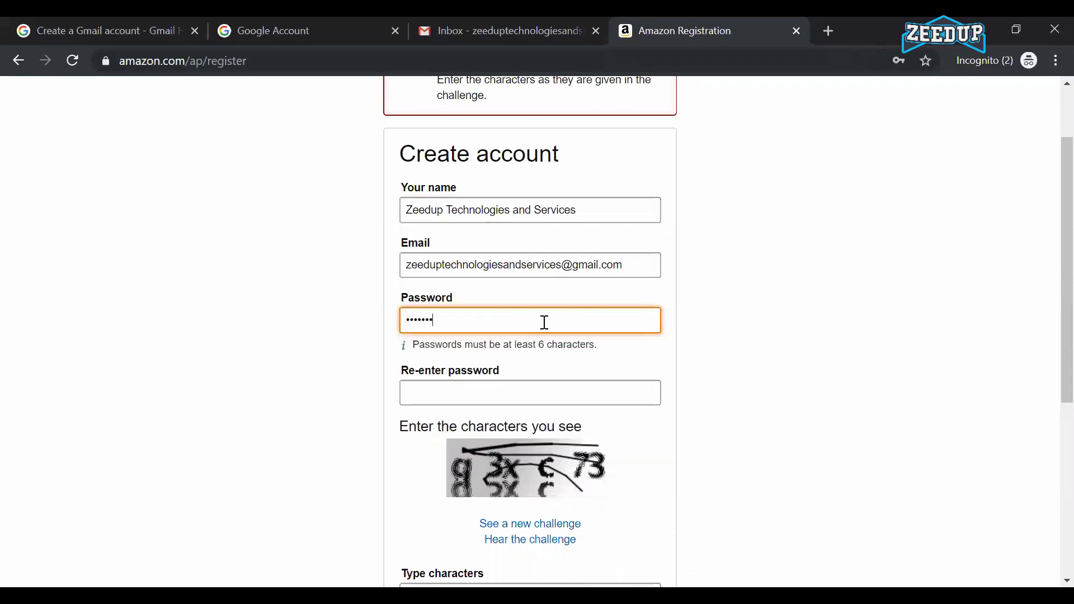
{"action": "type", "text": "••••••••"}
{"action": "key", "text": "Tab"}
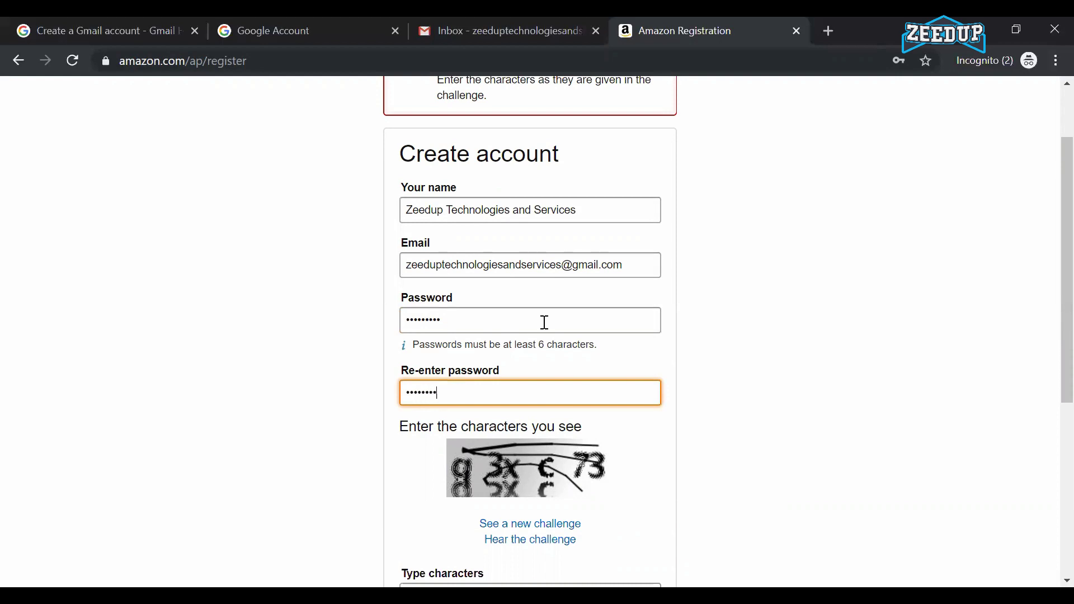
{"action": "key", "text": "Tab"}
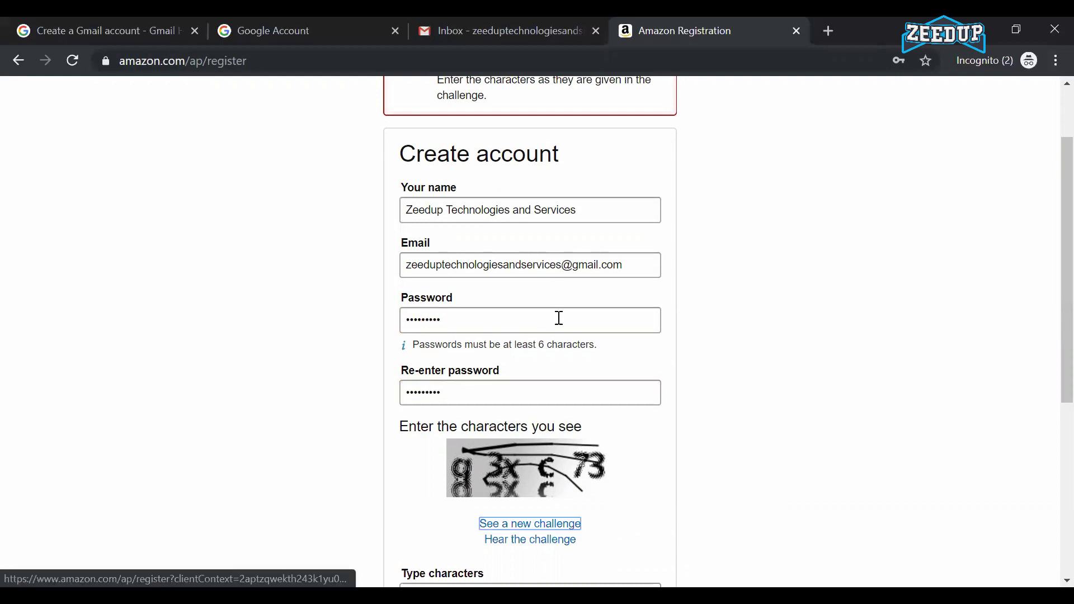
{"action": "scroll", "coordinate": [1049, 347], "scroll_direction": "down", "scroll_amount": 3}
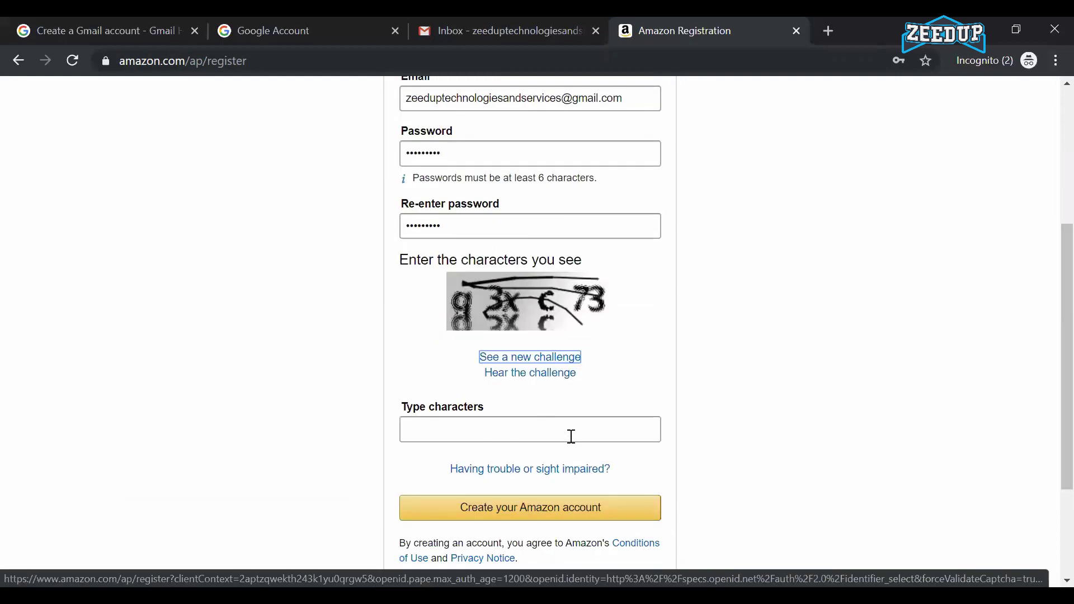
{"action": "left_click", "coordinate": [571, 436]}
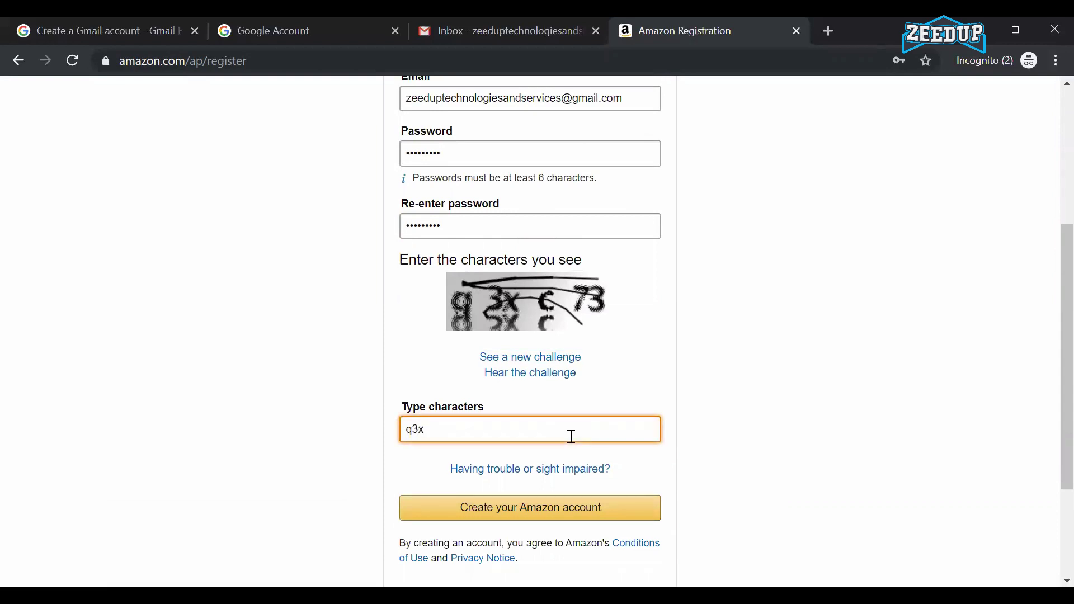
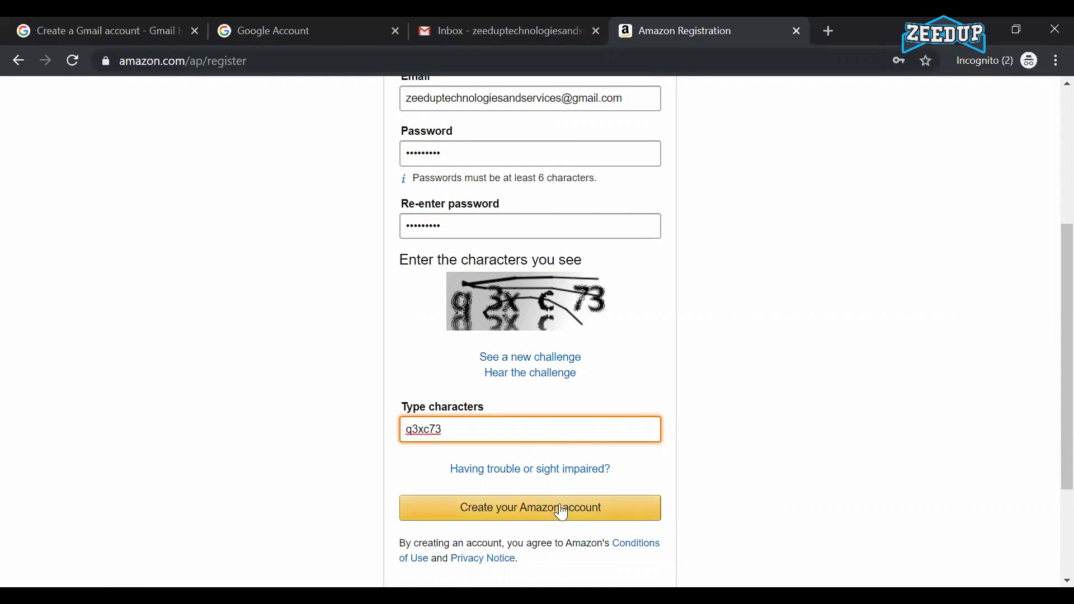
{"action": "left_click", "coordinate": [562, 513]}
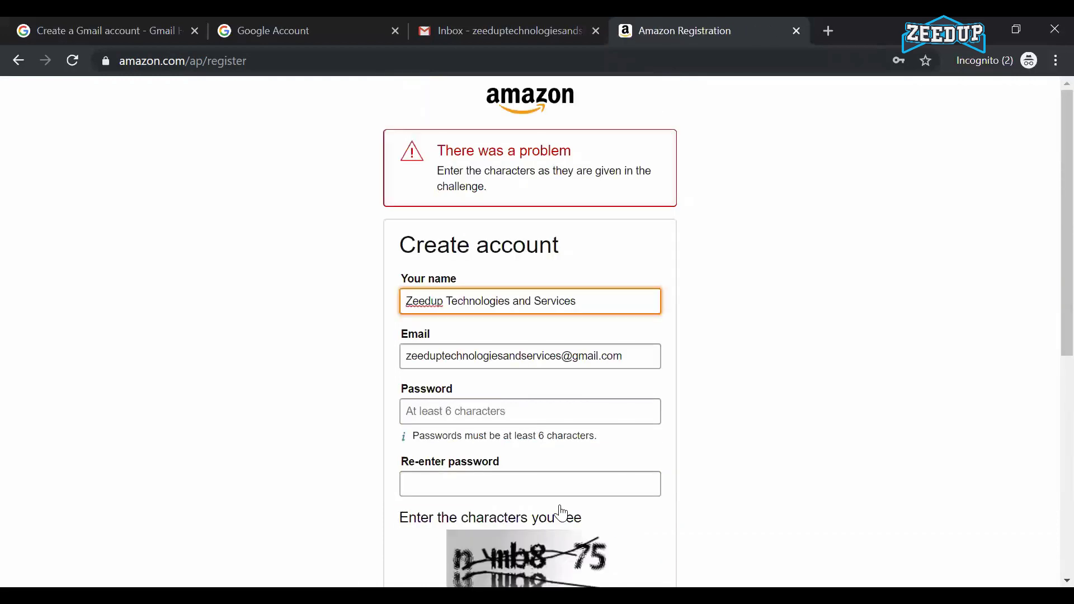
Re-enter the password again, type the new challenge characters and submit the registration
{"action": "left_click", "coordinate": [521, 409]}
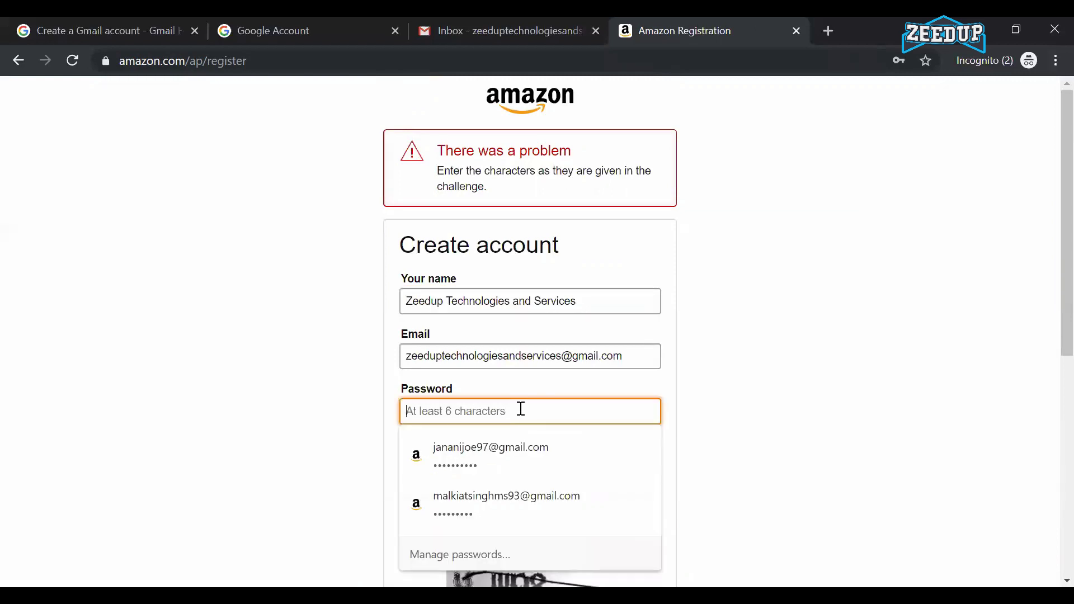
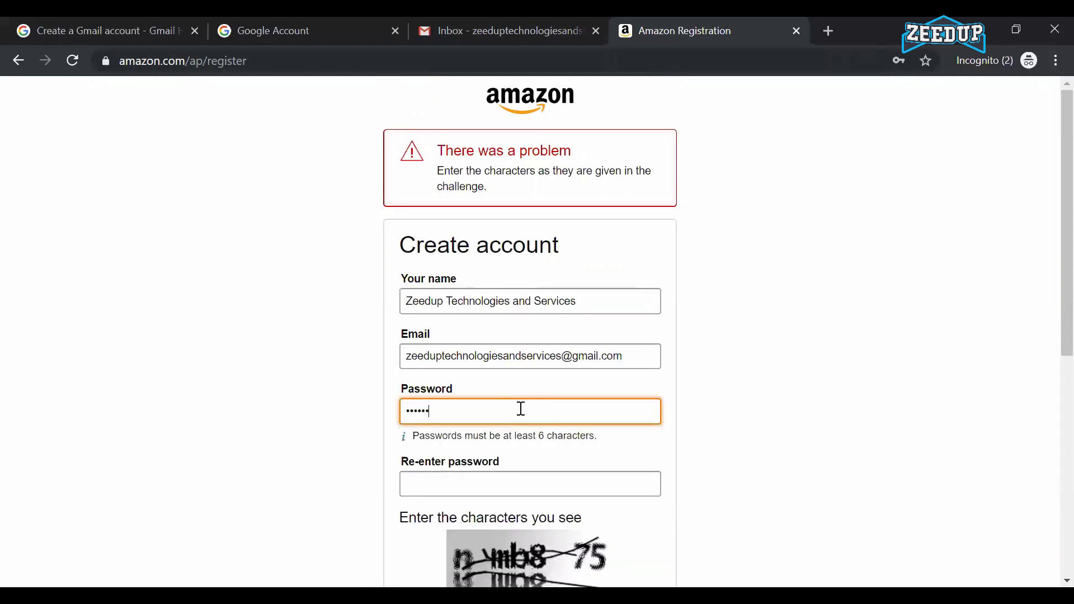
{"action": "key", "text": "Tab"}
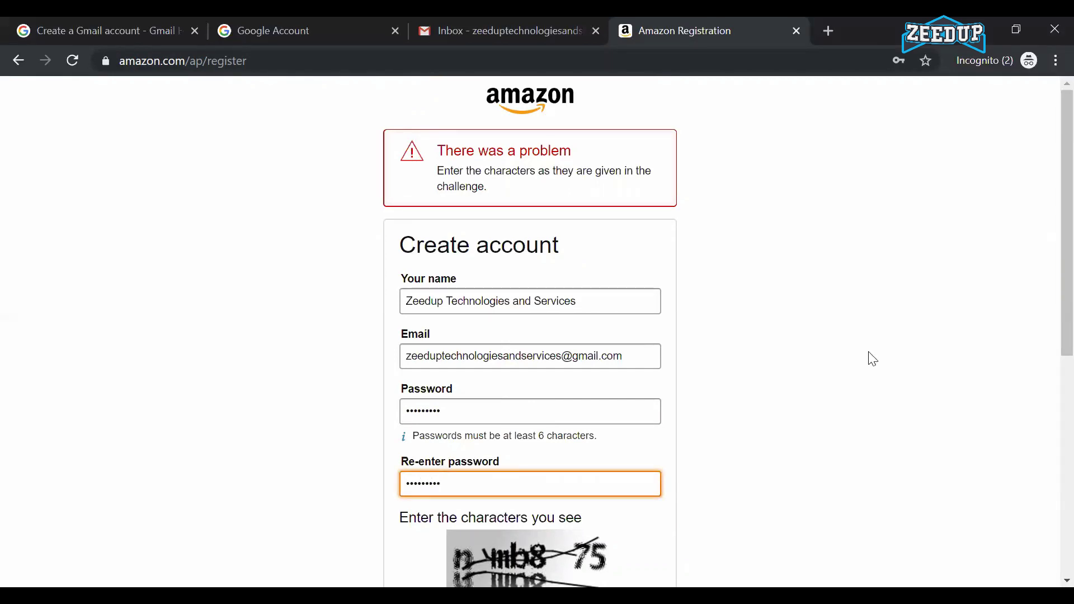
{"action": "scroll", "coordinate": [1048, 444], "scroll_direction": "down", "scroll_amount": 4}
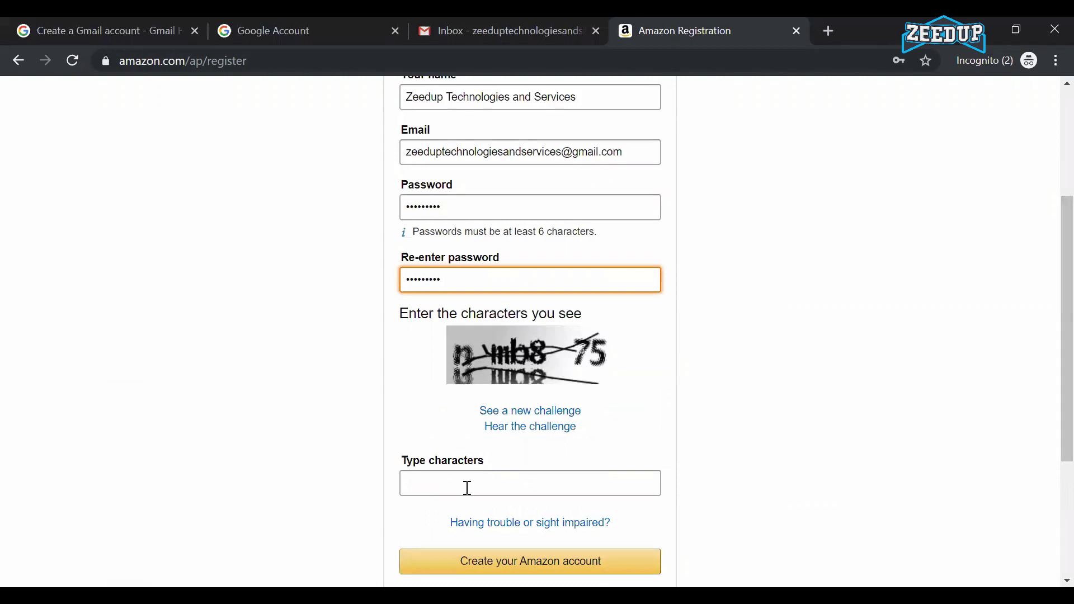
{"action": "left_click", "coordinate": [466, 488]}
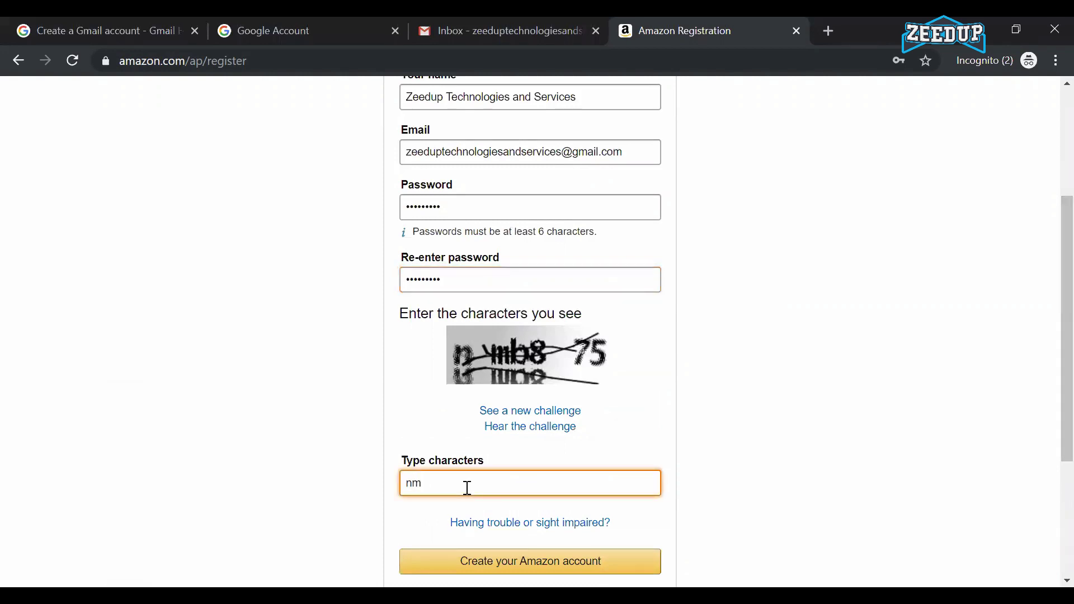
{"action": "key", "text": "Return"}
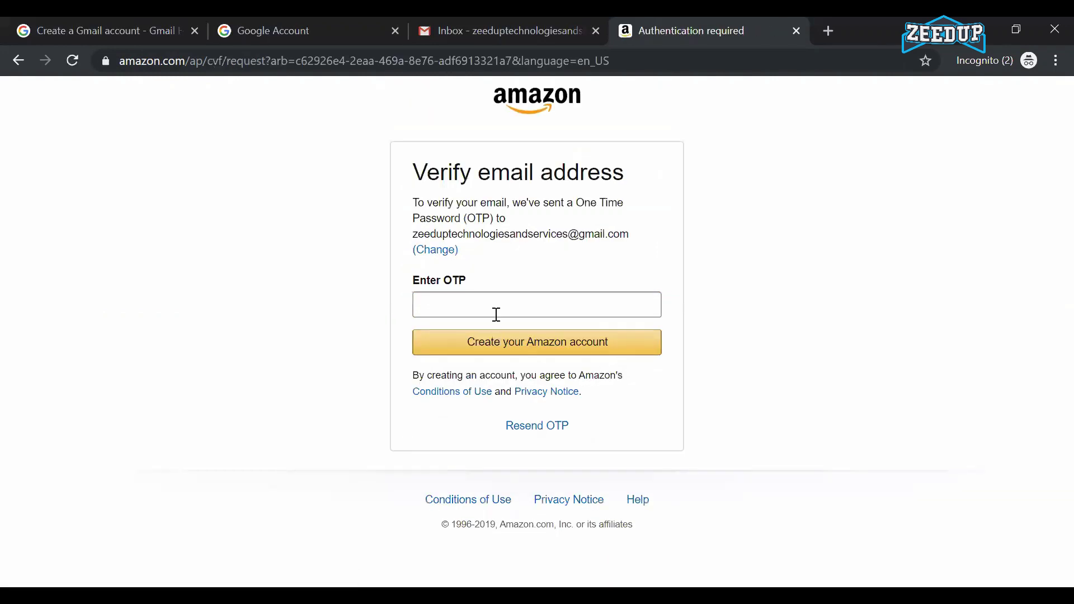
Copy the OTP from Amazon's Gmail verification email, paste it and submit to create the account
{"action": "left_click", "coordinate": [497, 311]}
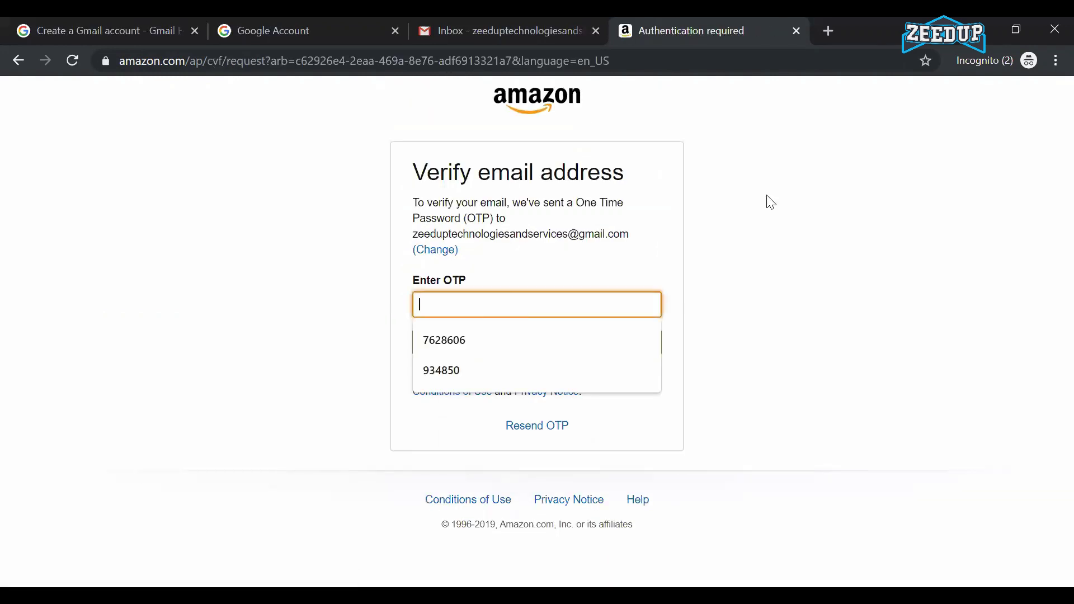
{"action": "left_click", "coordinate": [517, 42]}
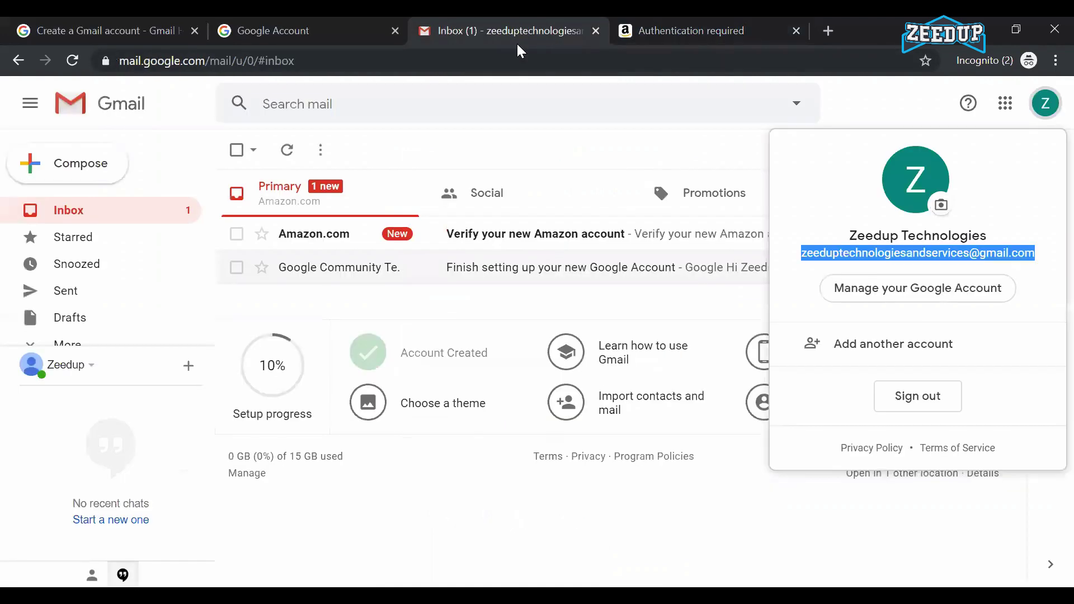
{"action": "left_click", "coordinate": [539, 226]}
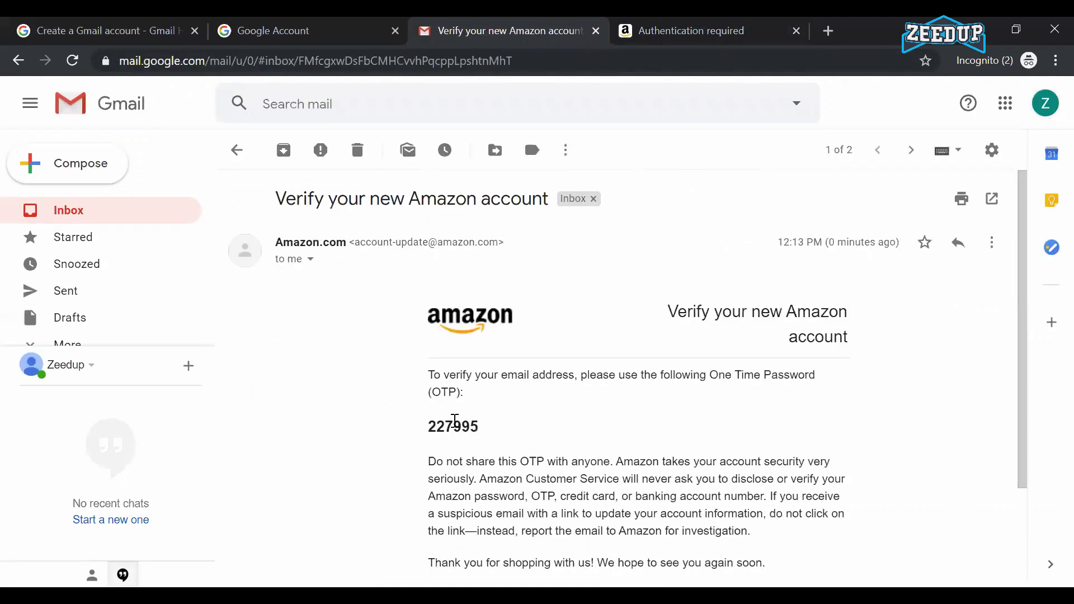
{"action": "double_click", "coordinate": [455, 421]}
{"action": "key", "text": "ctrl+c"}
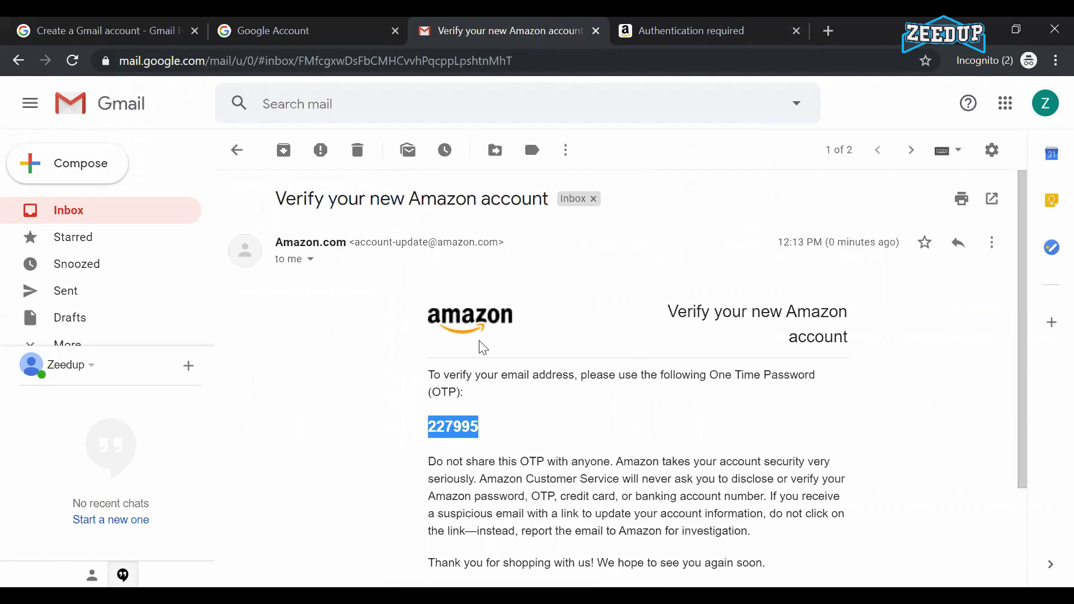
{"action": "key", "text": "ctrl+Tab"}
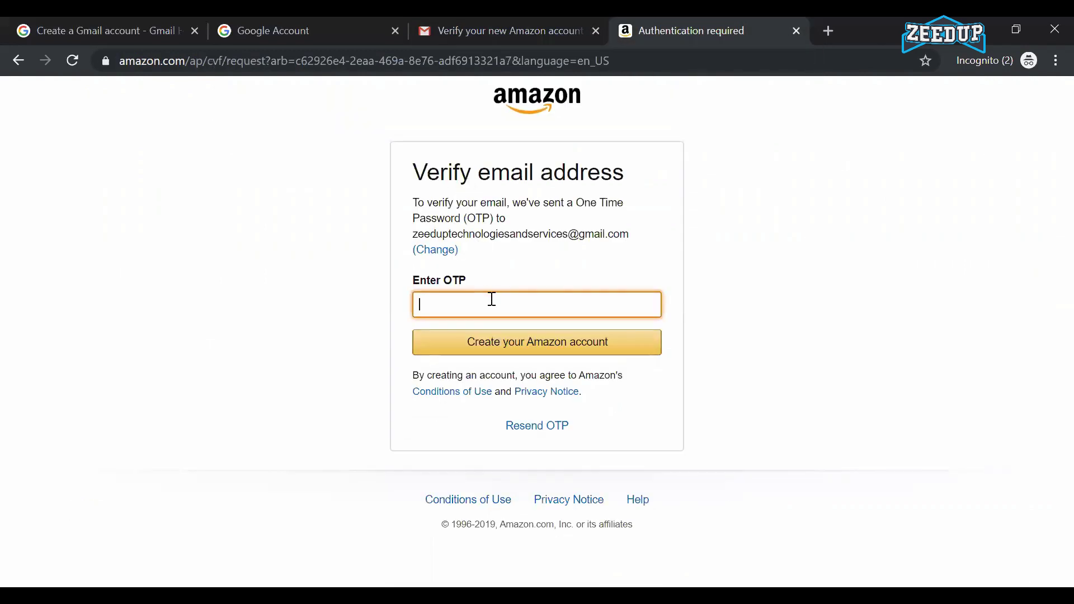
{"action": "key", "text": "ctrl+v"}
{"action": "left_click", "coordinate": [529, 344]}
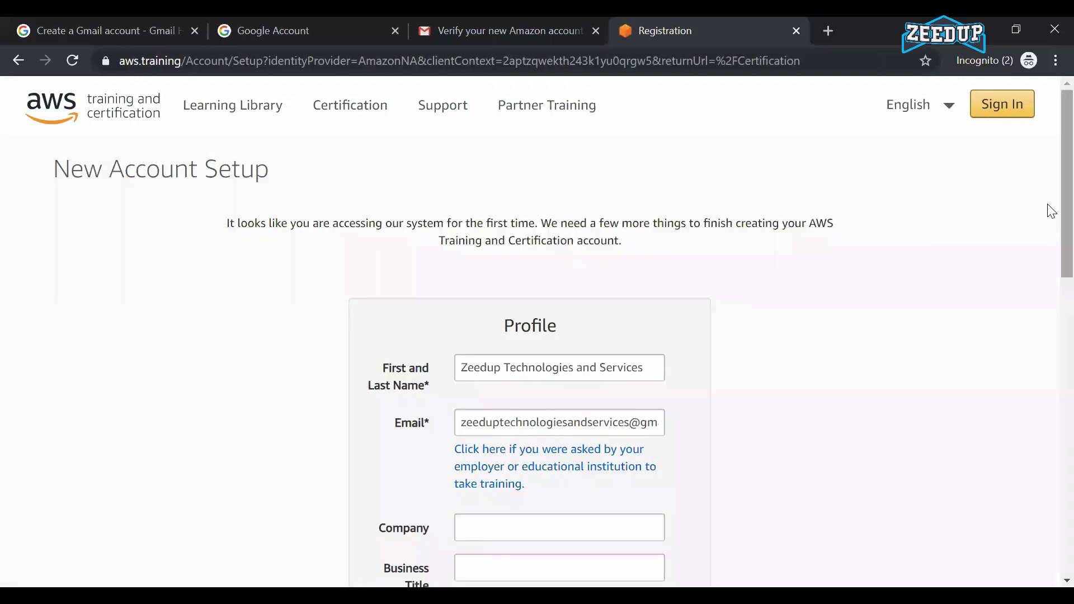
Set the company to Zeedup Technologies and the business title to Managing director
{"action": "scroll", "coordinate": [1048, 314], "scroll_direction": "down", "scroll_amount": 5}
{"action": "left_click", "coordinate": [526, 235]}
{"action": "type", "text": "Zeed"}
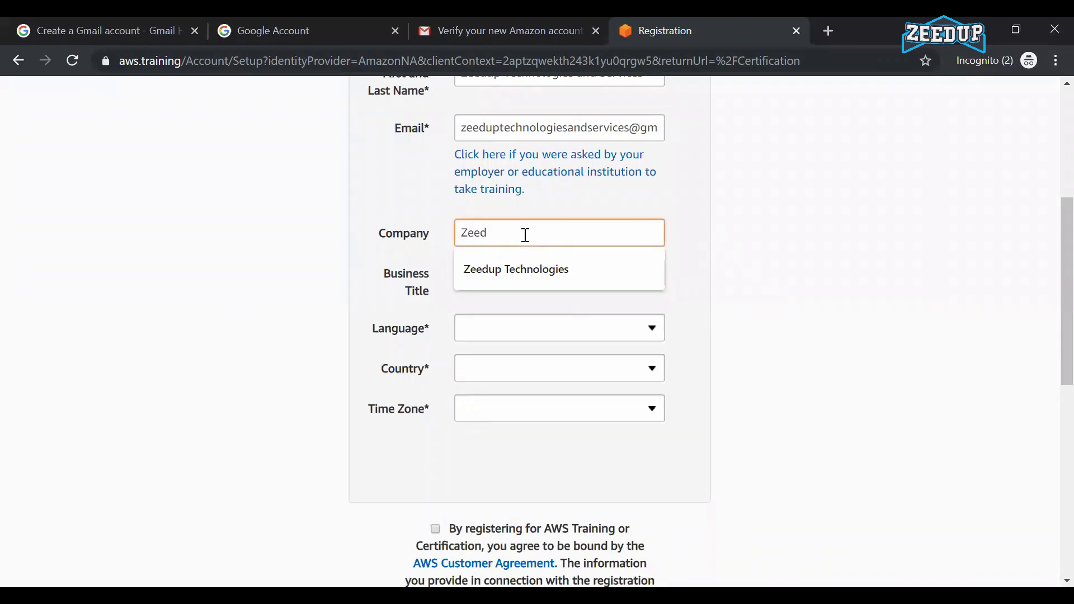
{"action": "key", "text": "Down"}
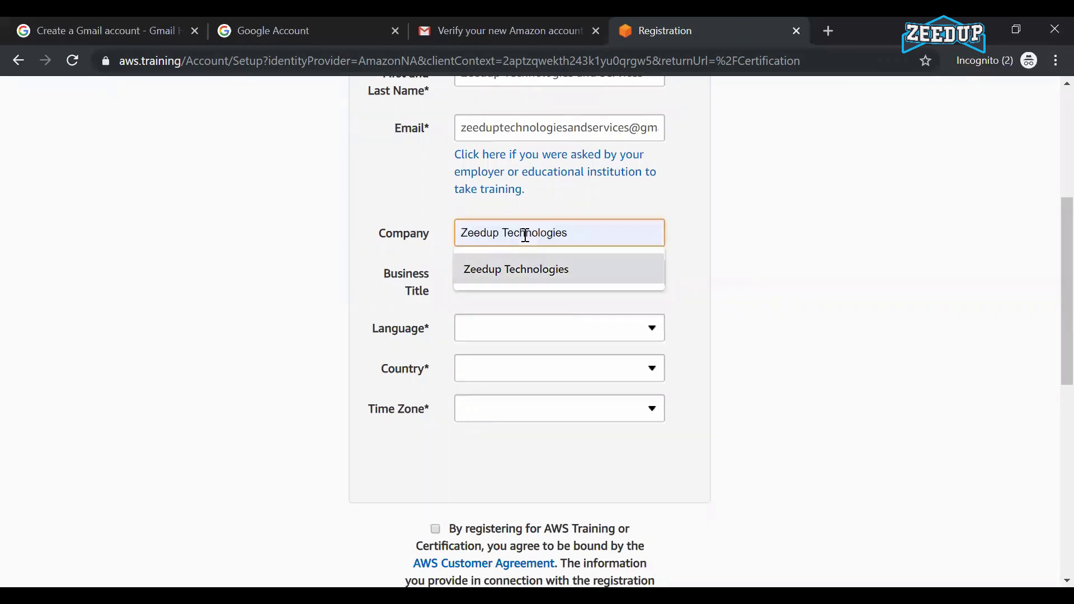
{"action": "key", "text": "Return"}
{"action": "key", "text": "Tab"}
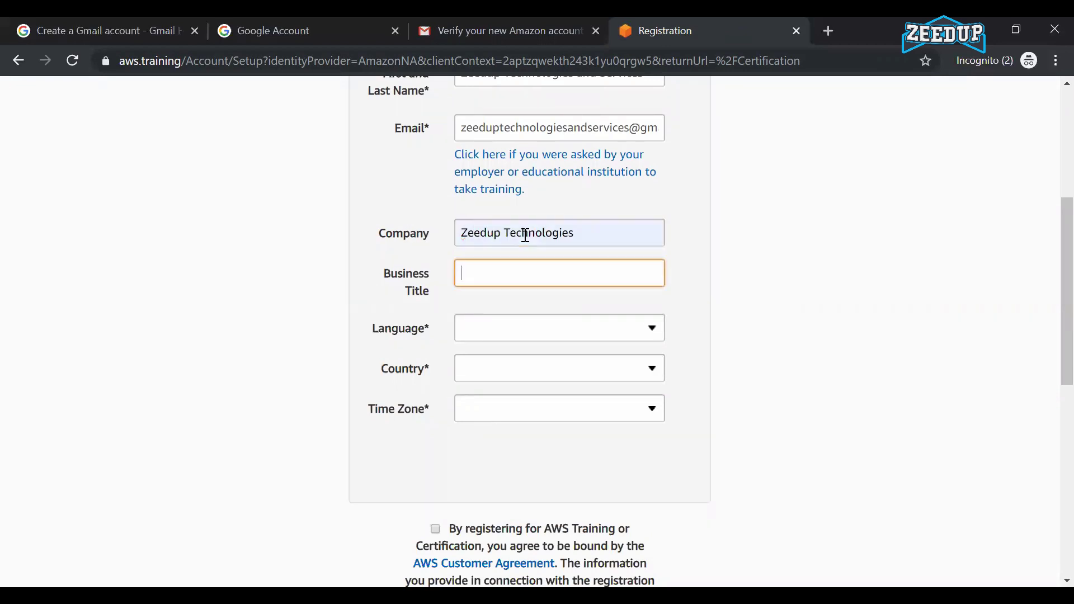
{"action": "type", "text": "Managing director"}
Choose English, India and India Standard Time, accept the AWS Customer Agreement, and save
{"action": "left_click", "coordinate": [579, 330]}
{"action": "left_click", "coordinate": [520, 395]}
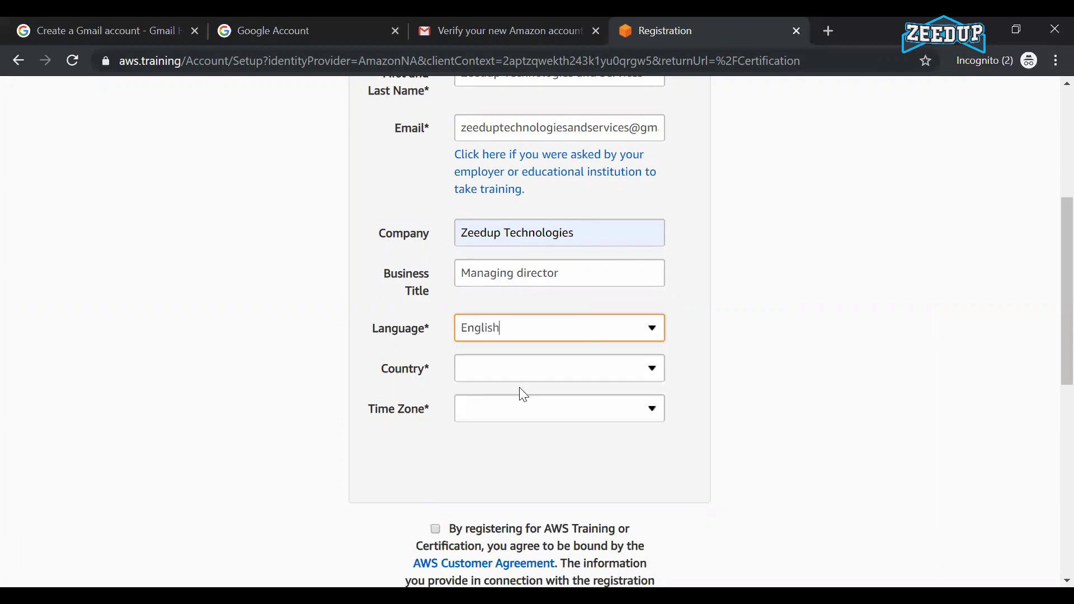
{"action": "left_click", "coordinate": [551, 379]}
{"action": "type", "text": "india"}
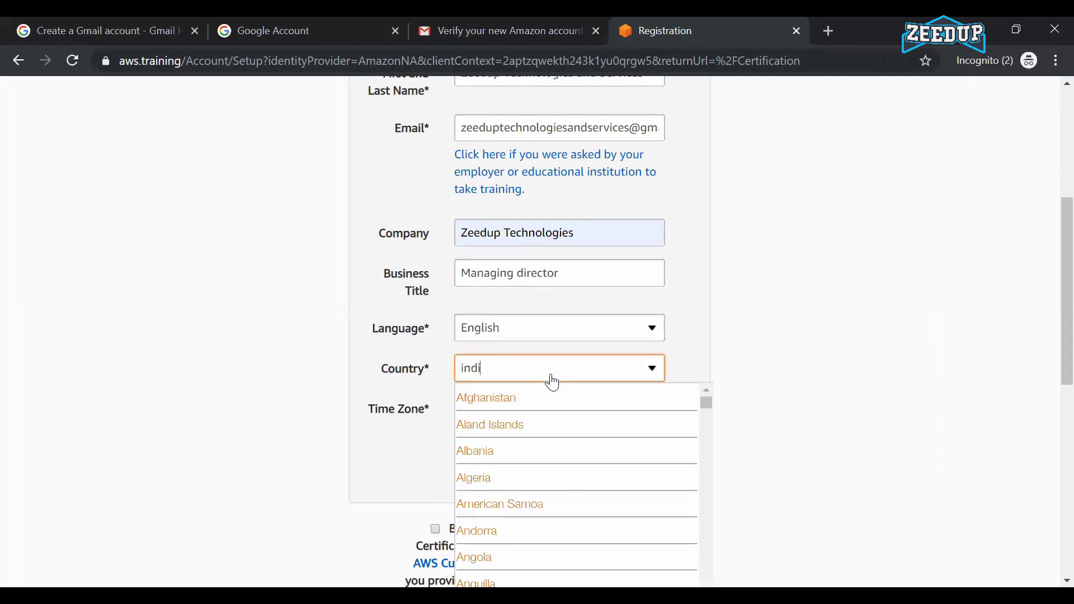
{"action": "left_click", "coordinate": [539, 424]}
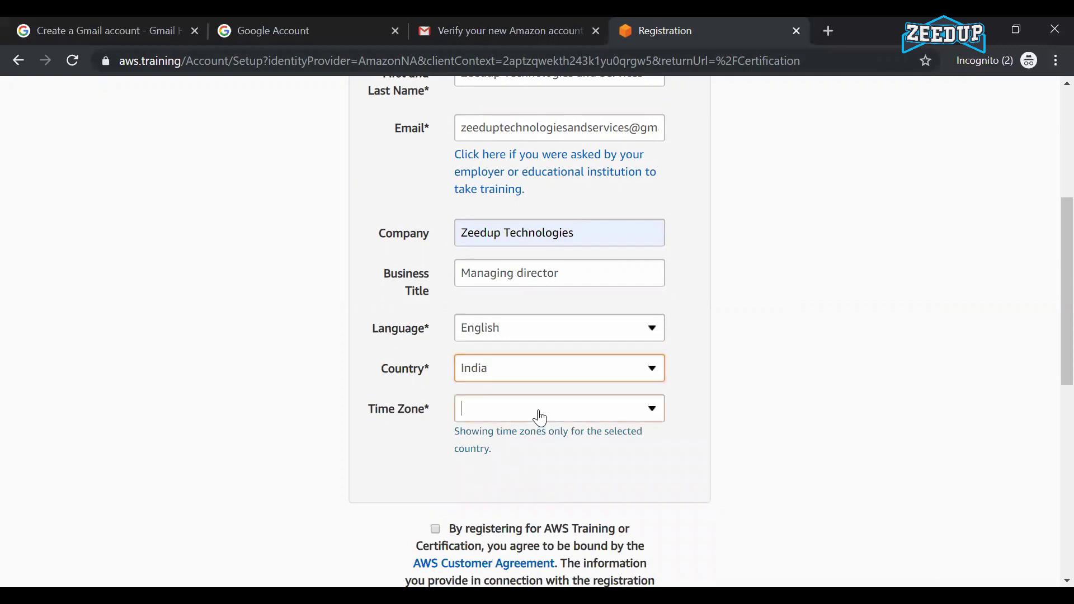
{"action": "left_click", "coordinate": [540, 420]}
{"action": "left_click", "coordinate": [540, 433]}
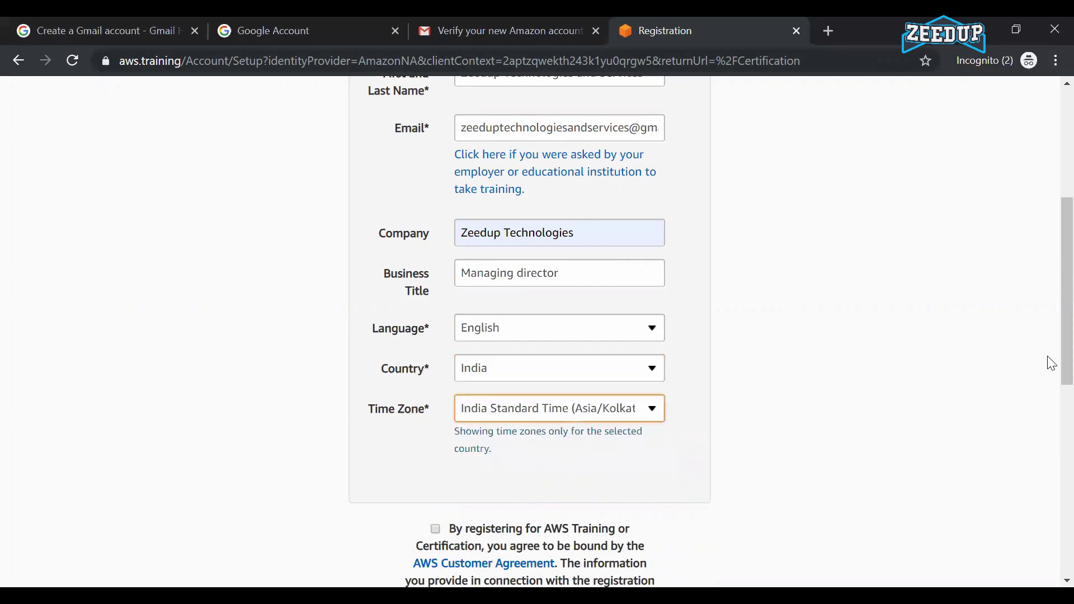
{"action": "scroll", "coordinate": [1050, 423], "scroll_direction": "down", "scroll_amount": 3}
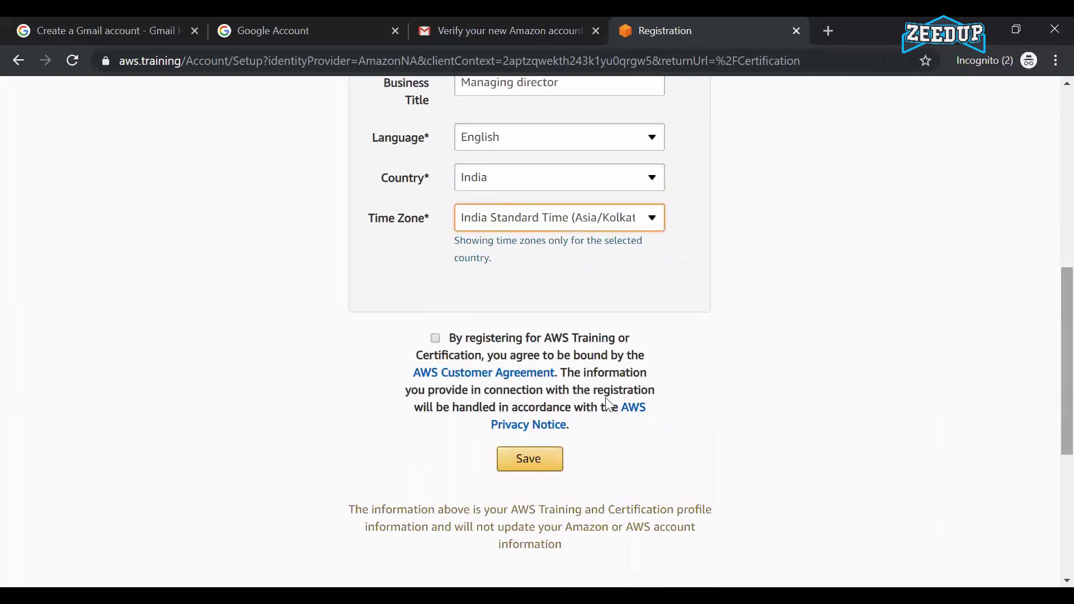
{"action": "left_click", "coordinate": [436, 338]}
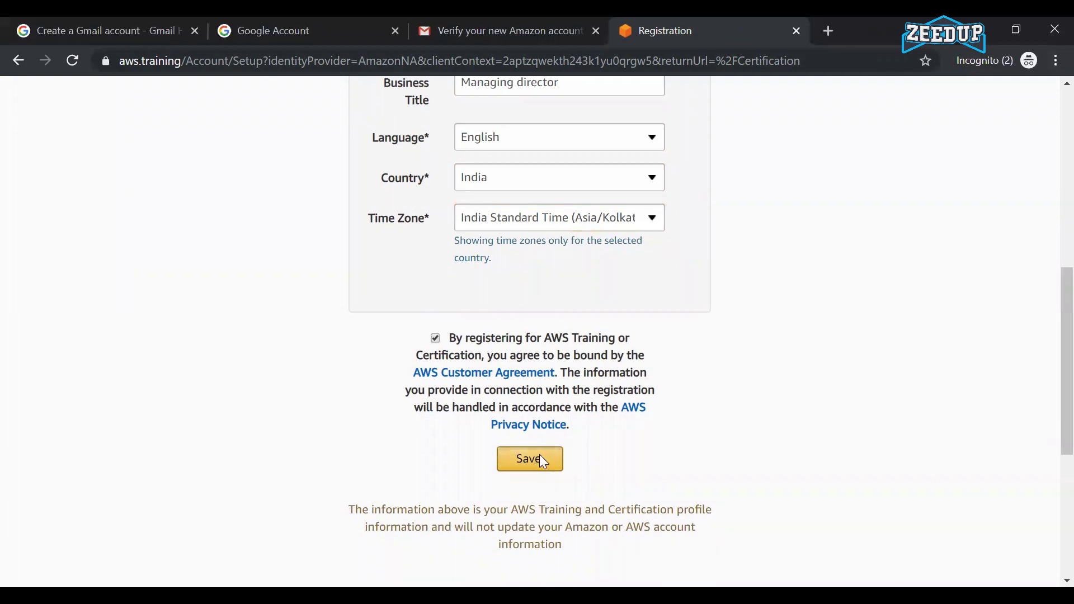
{"action": "left_click", "coordinate": [541, 456]}
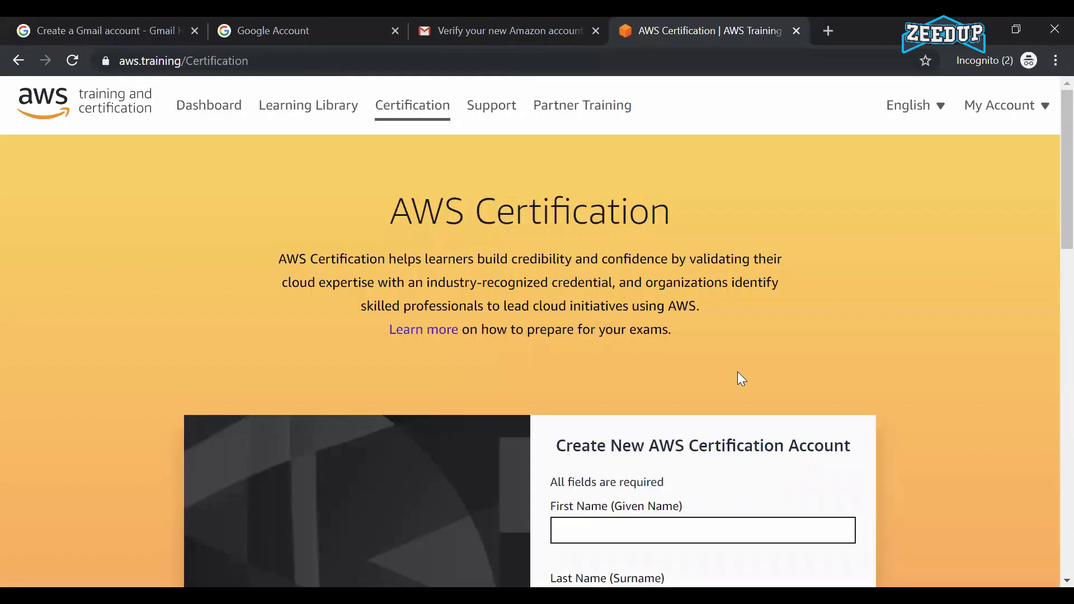
Fill in the first and last name fields and create the certification account
{"action": "scroll", "coordinate": [1048, 259], "scroll_direction": "down", "scroll_amount": 5}
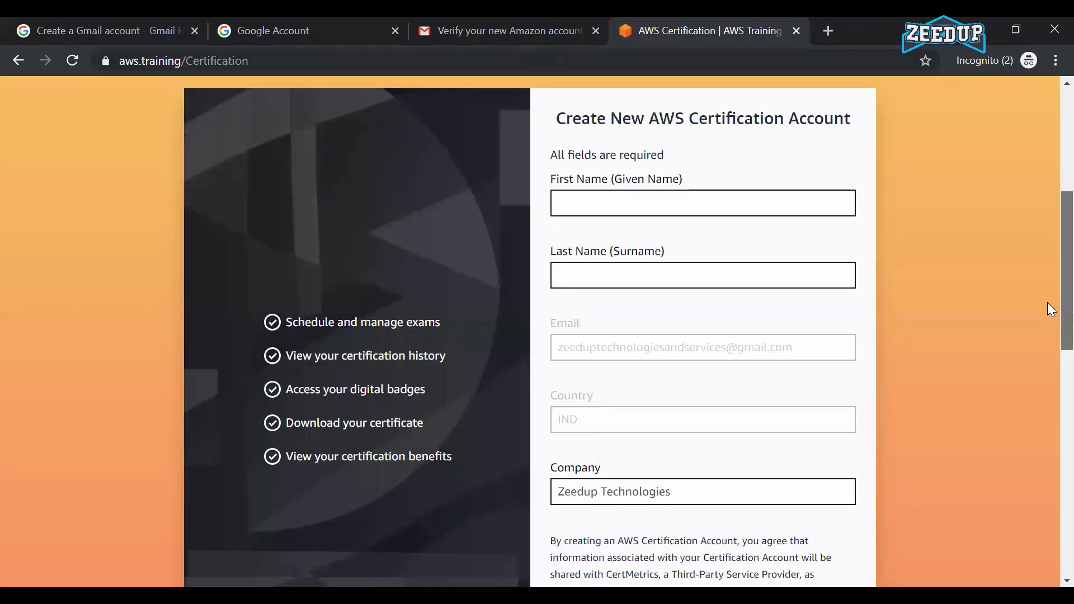
{"action": "left_click", "coordinate": [727, 200]}
{"action": "type", "text": "Zee"}
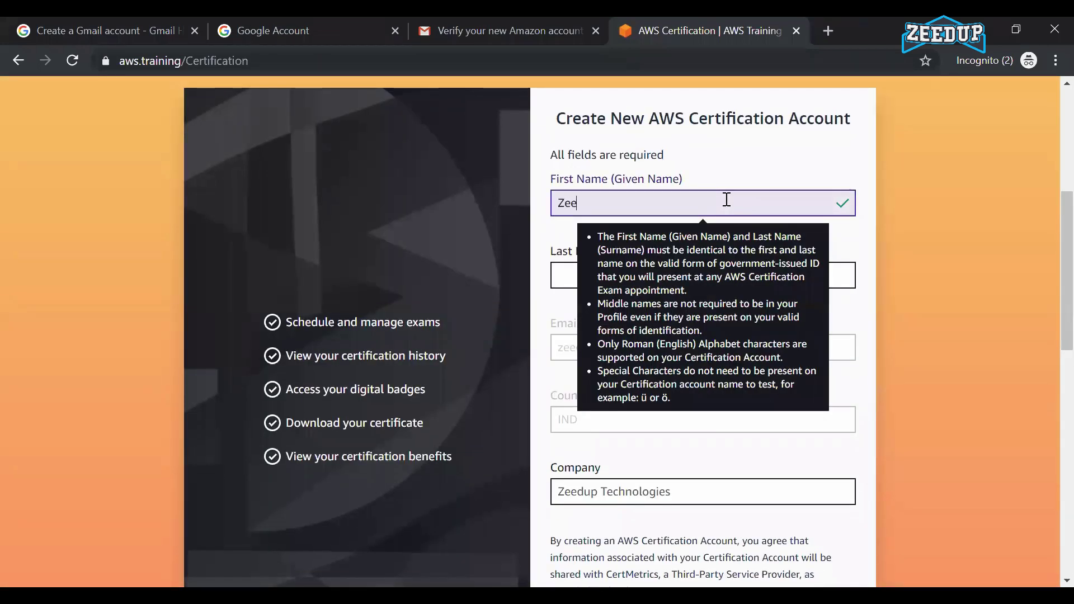
{"action": "type", "text": "dup Tech"}
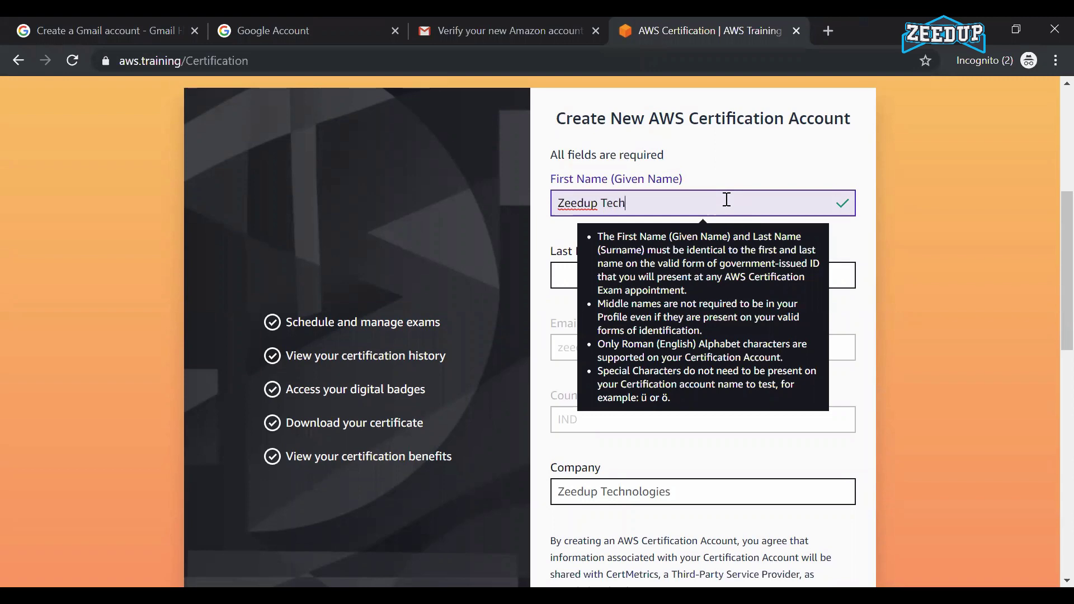
{"action": "type", "text": "nologies"}
{"action": "key", "text": "Tab"}
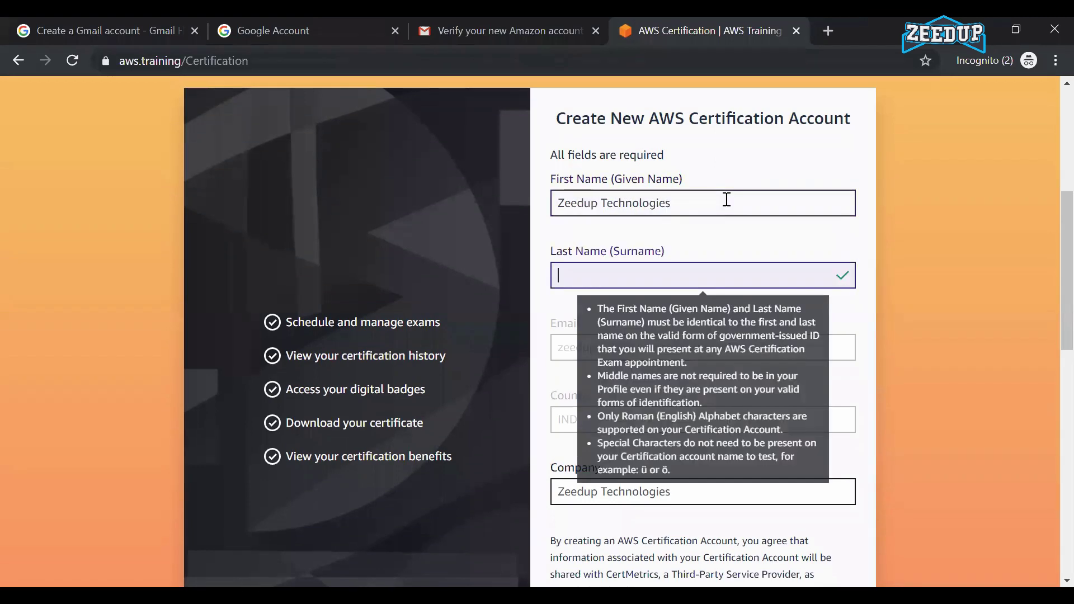
{"action": "type", "text": "Serv"}
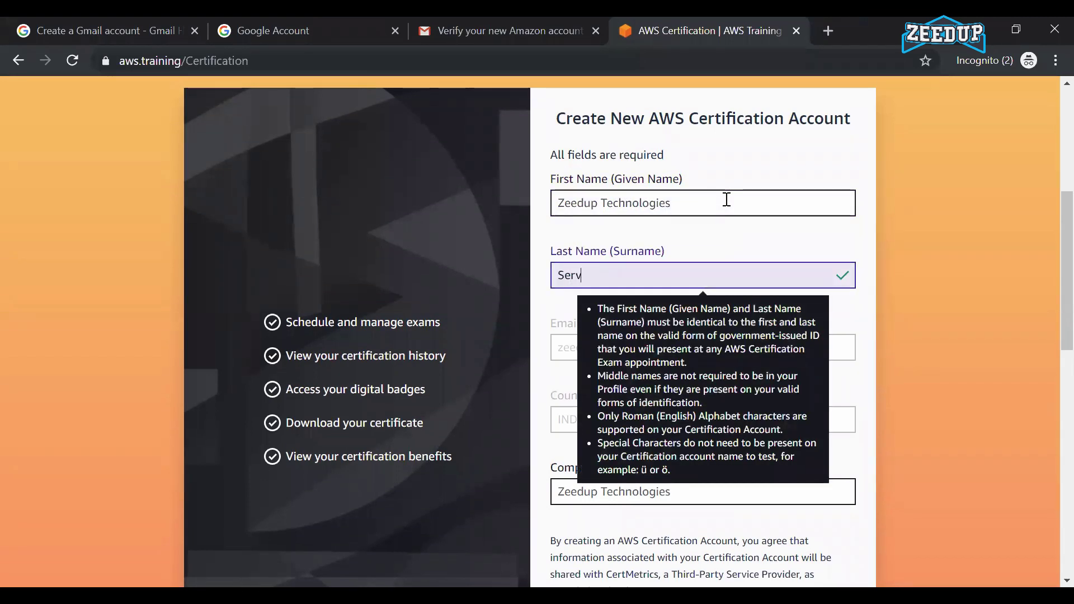
{"action": "type", "text": "ices"}
{"action": "left_click", "coordinate": [1044, 262]}
{"action": "scroll", "coordinate": [1047, 261], "scroll_direction": "down", "scroll_amount": 2}
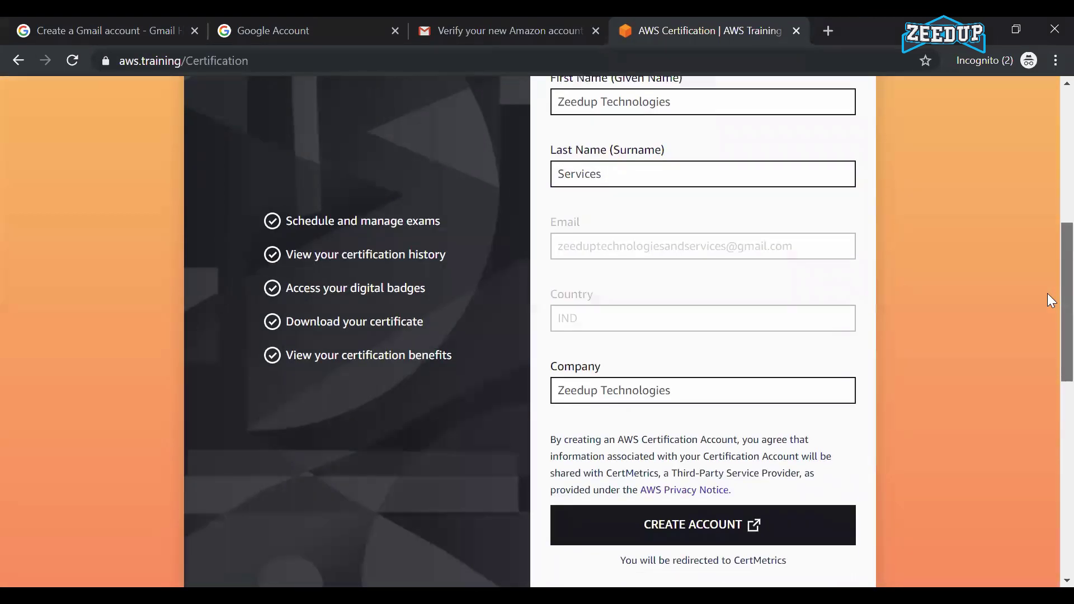
{"action": "scroll", "coordinate": [1049, 347], "scroll_direction": "down", "scroll_amount": 3}
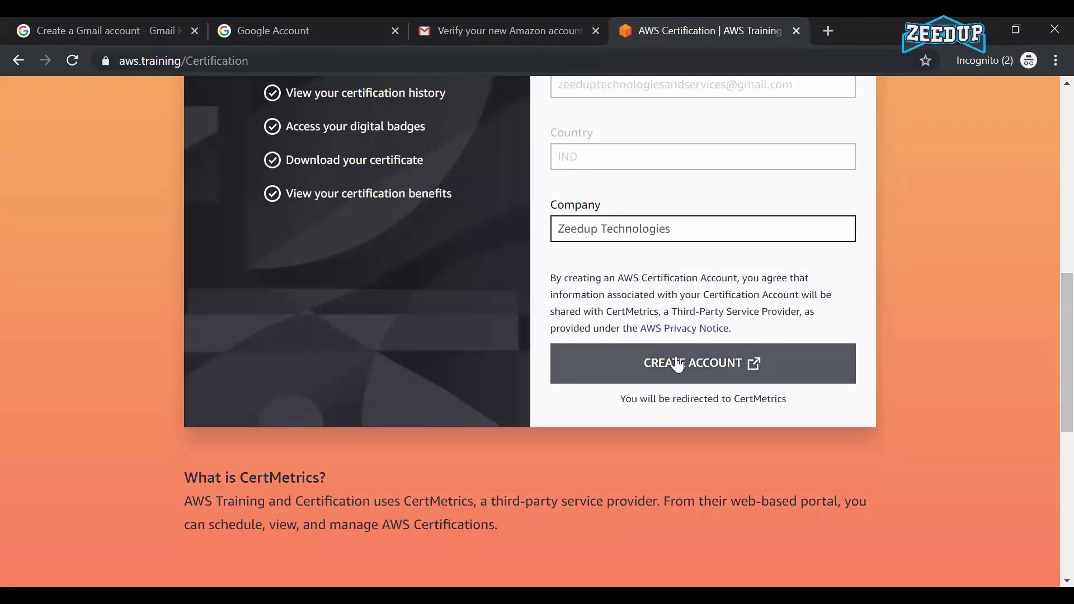
{"action": "left_click", "coordinate": [678, 359]}
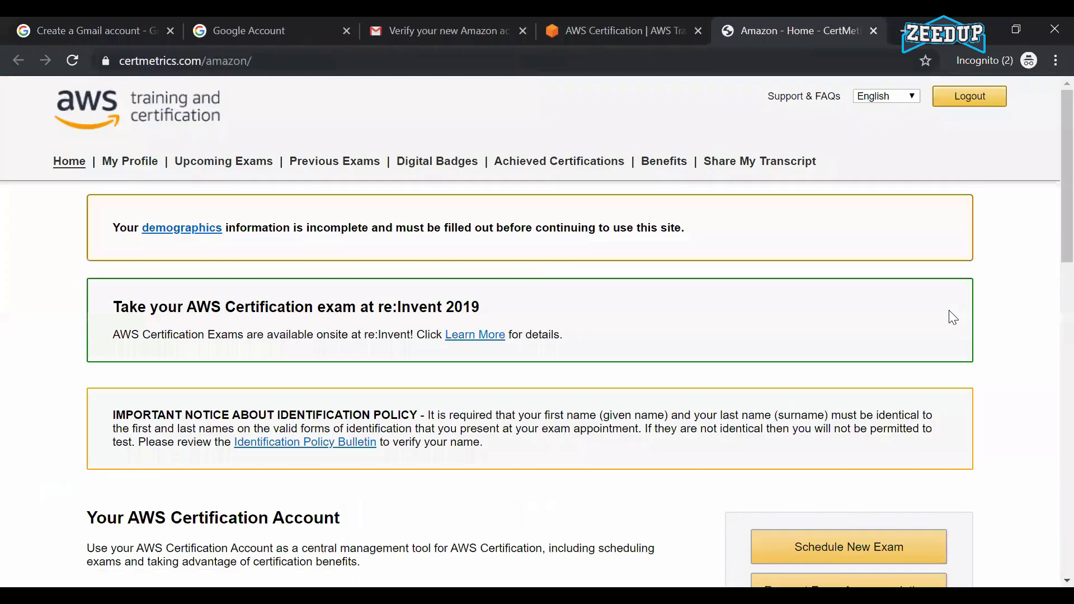
On the demographics profile page, enter the three mailing address lines
{"action": "left_click", "coordinate": [206, 232]}
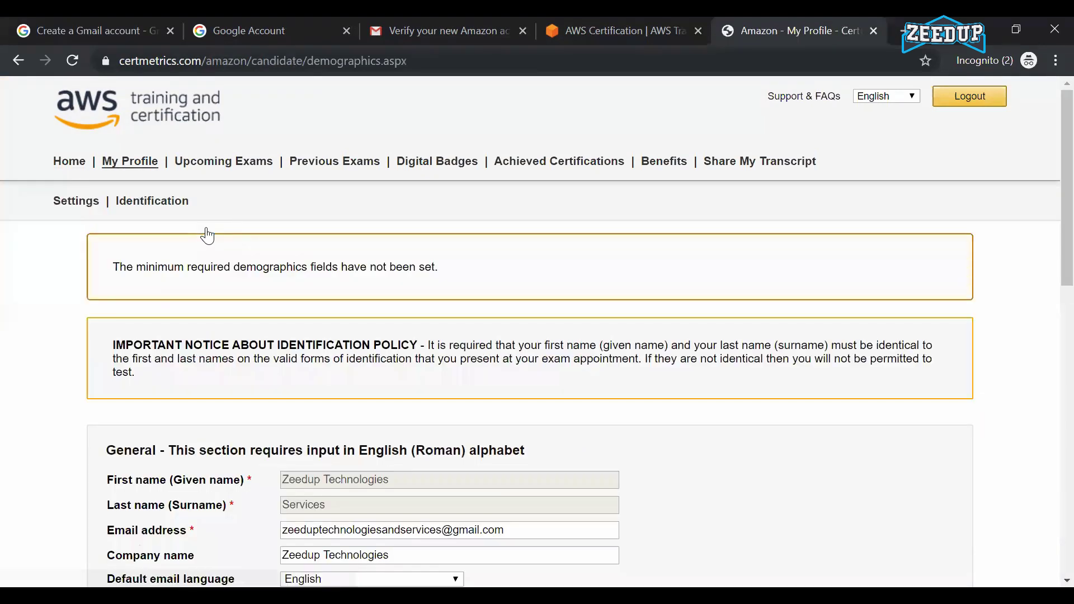
{"action": "scroll", "coordinate": [1049, 379], "scroll_direction": "down", "scroll_amount": 8}
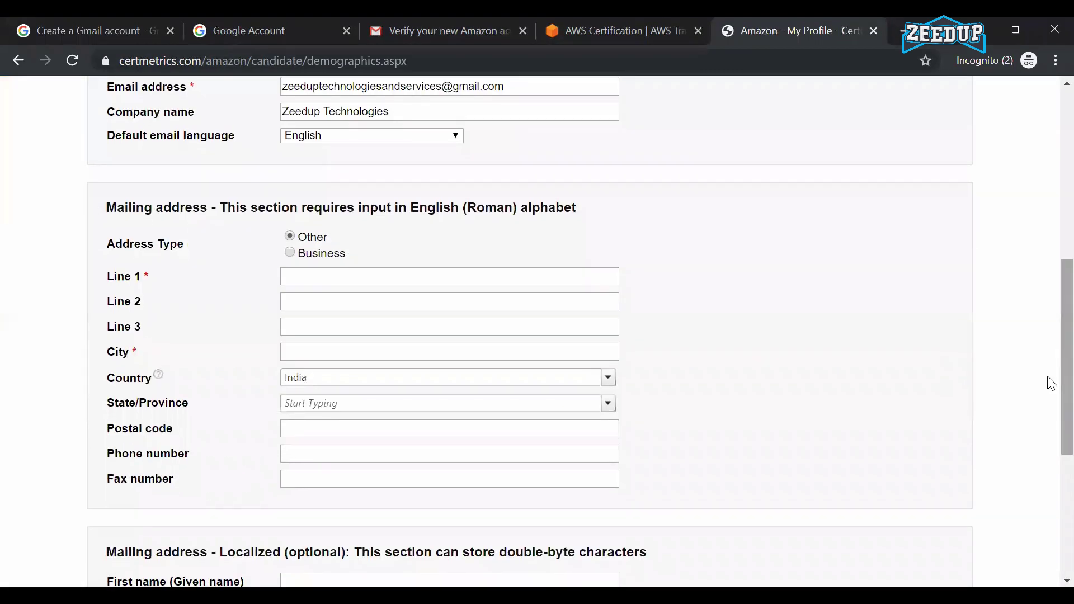
{"action": "scroll", "coordinate": [1048, 254], "scroll_direction": "up", "scroll_amount": 3}
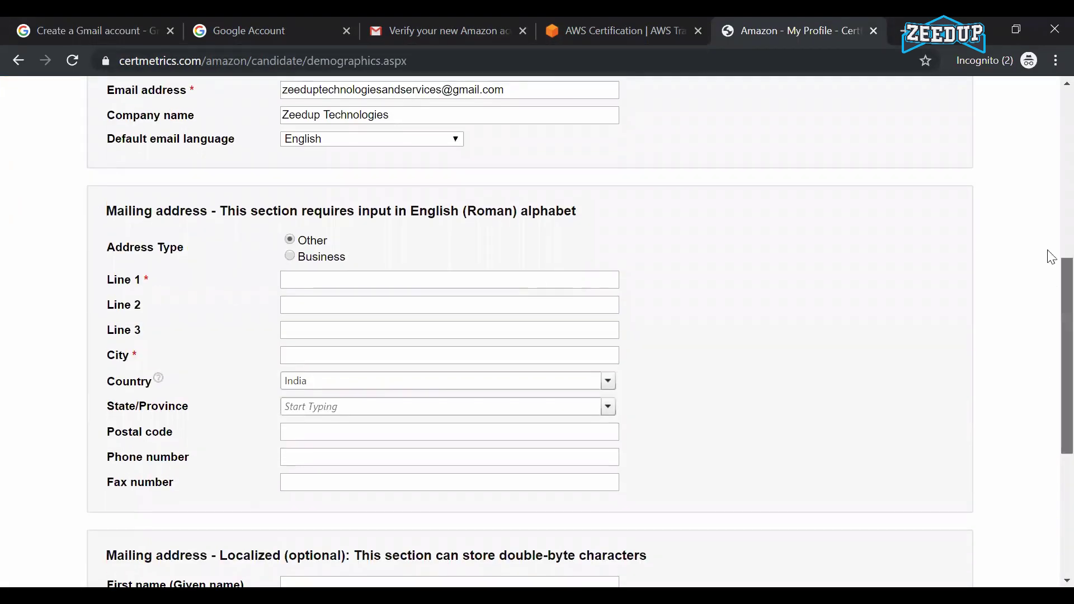
{"action": "scroll", "coordinate": [1050, 241], "scroll_direction": "down", "scroll_amount": 2}
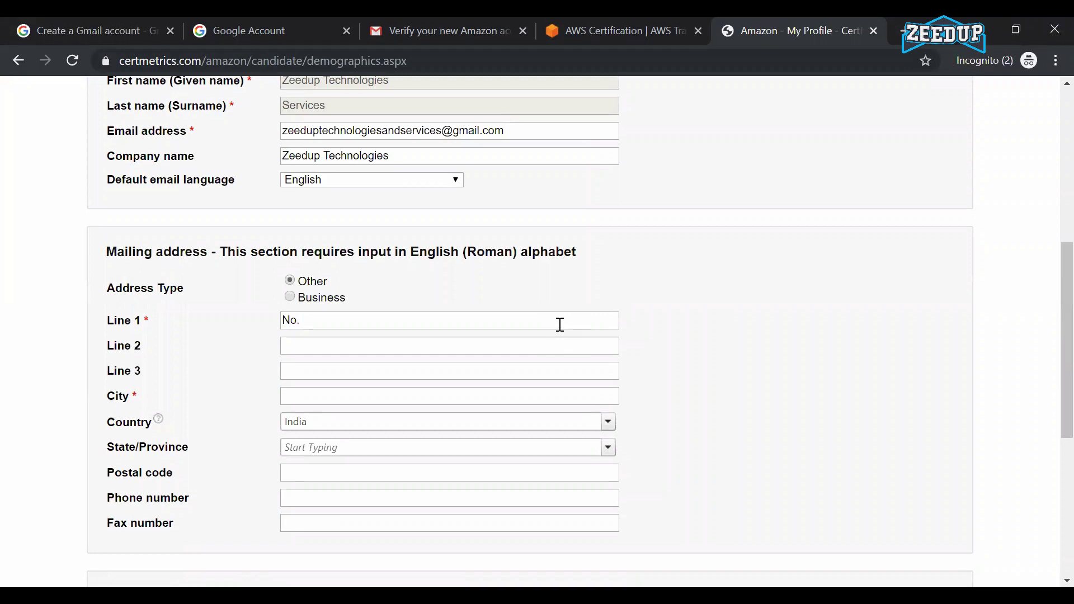
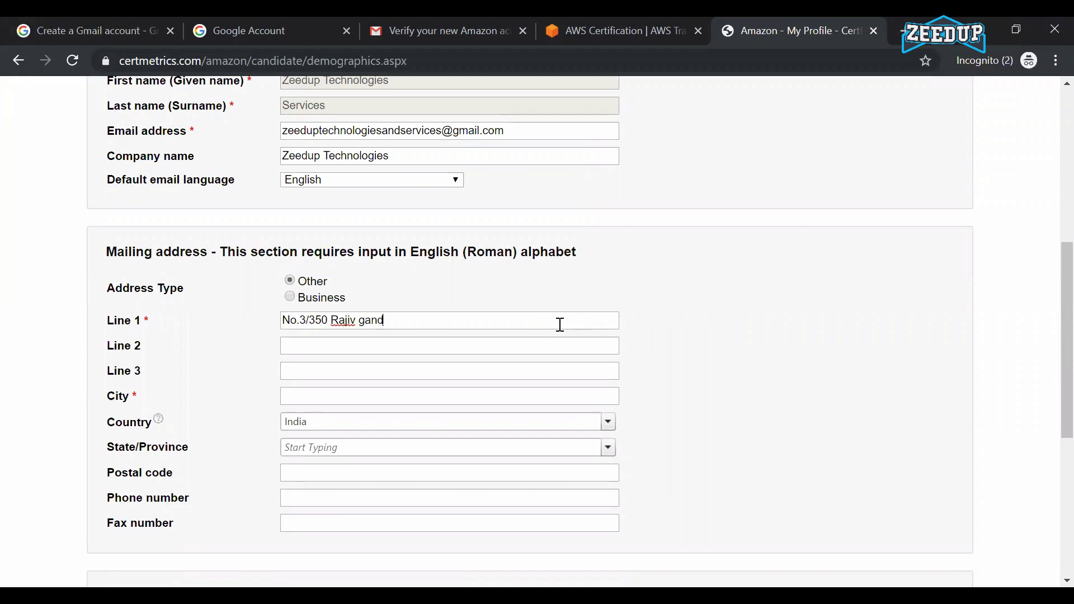
{"action": "key", "text": "Tab"}
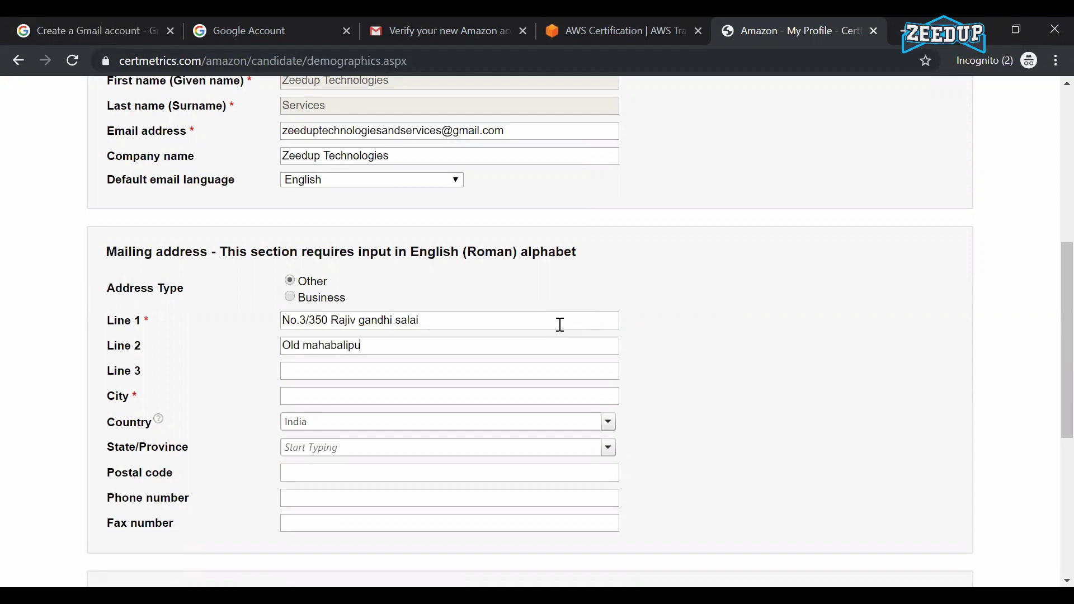
{"action": "key", "text": "Tab"}
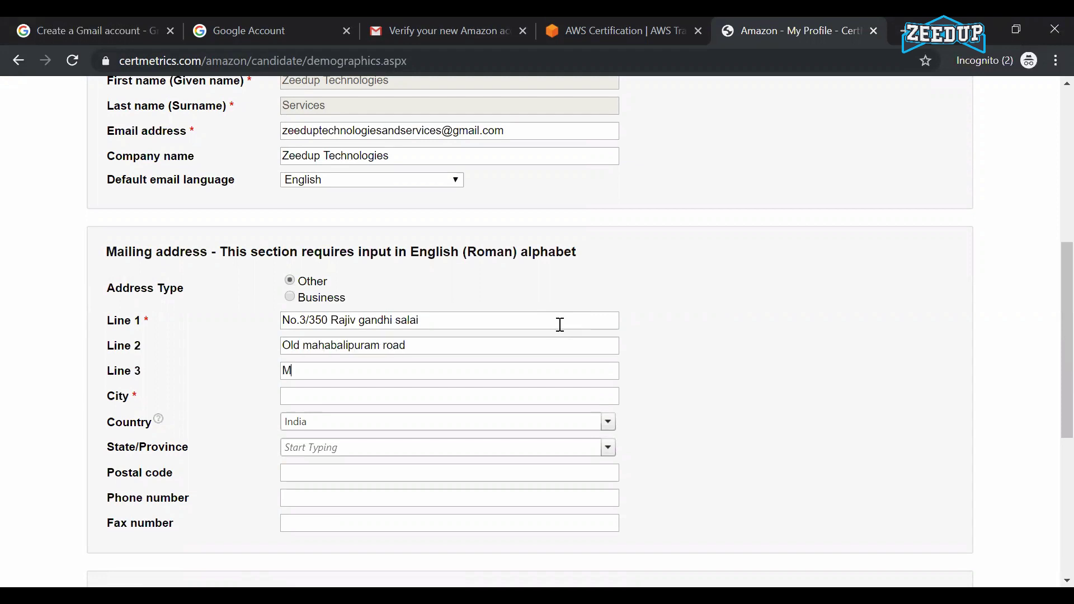
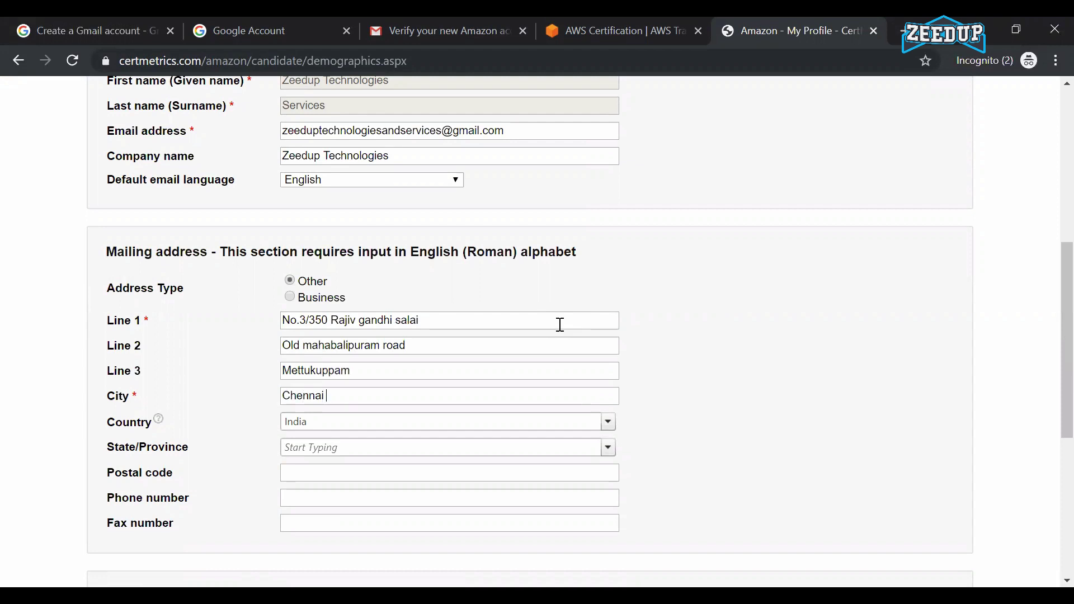
Enter the state and postal code, then submit the updated profile
{"action": "key", "text": "Tab"}
{"action": "key", "text": "Tab"}
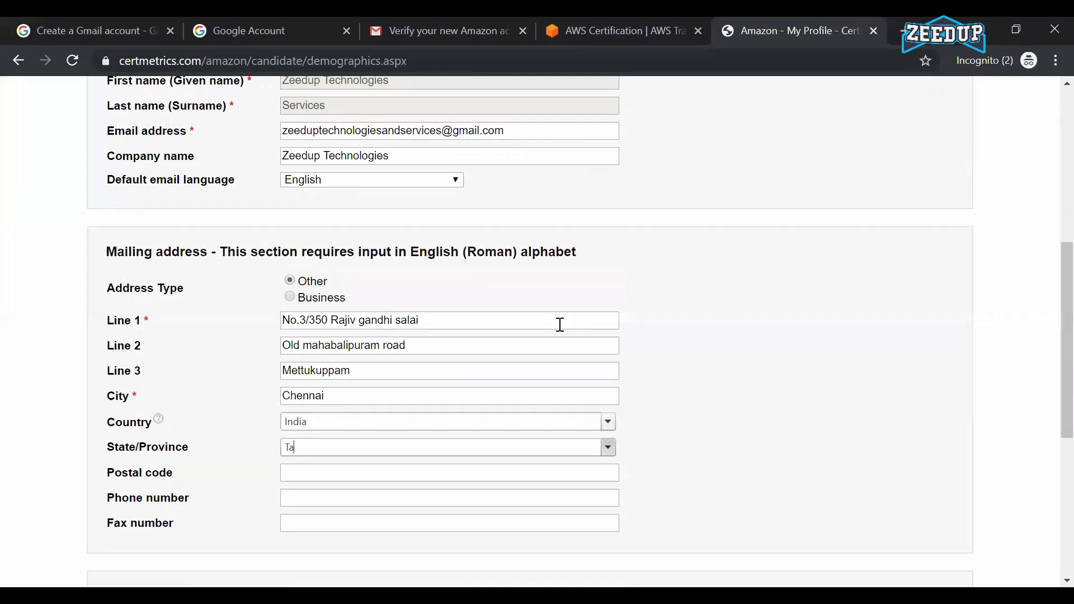
{"action": "type", "text": "Tamilnadu"}
{"action": "key", "text": "Tab"}
{"action": "type", "text": "60009"}
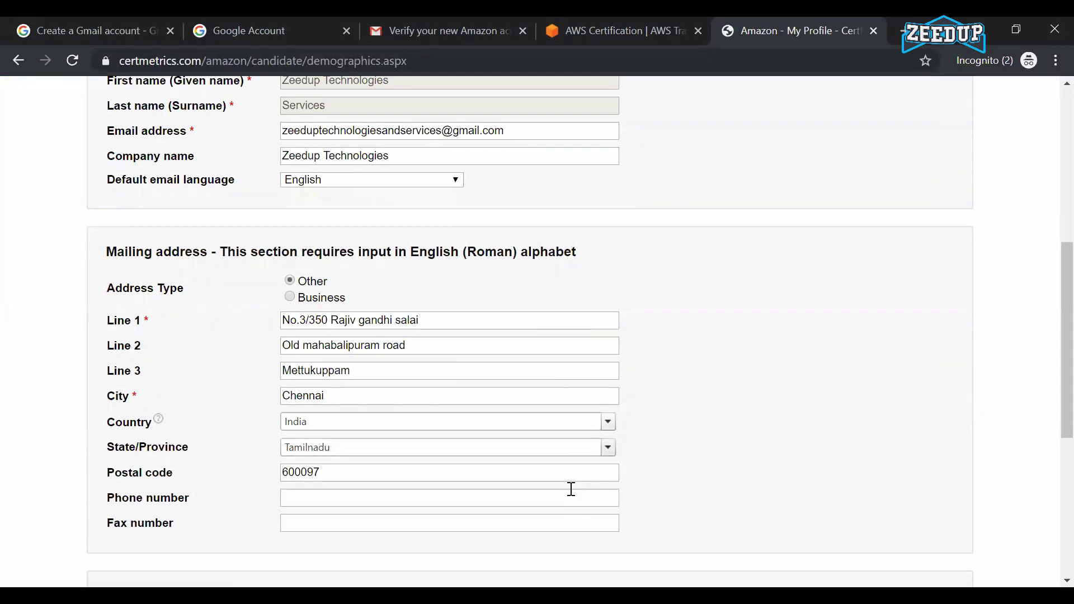
{"action": "scroll", "coordinate": [1048, 392], "scroll_direction": "down", "scroll_amount": 3}
{"action": "scroll", "coordinate": [1051, 480], "scroll_direction": "down", "scroll_amount": 3}
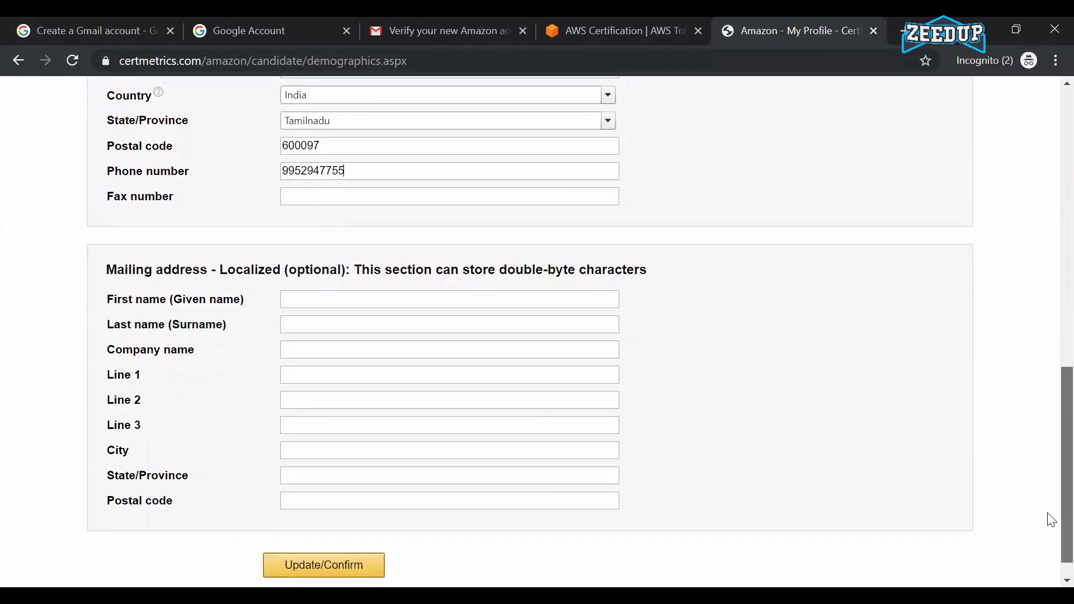
{"action": "left_click", "coordinate": [345, 535]}
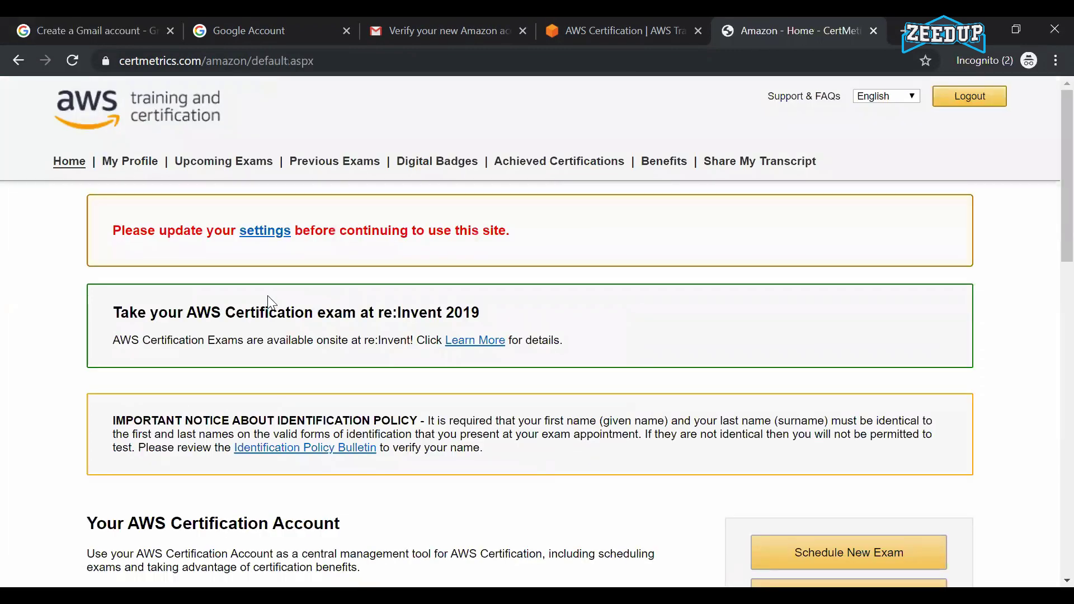
Set role Solutions Architect, organization Startup, 1-3 years experience, and tick Database and Networking
{"action": "left_click", "coordinate": [257, 237]}
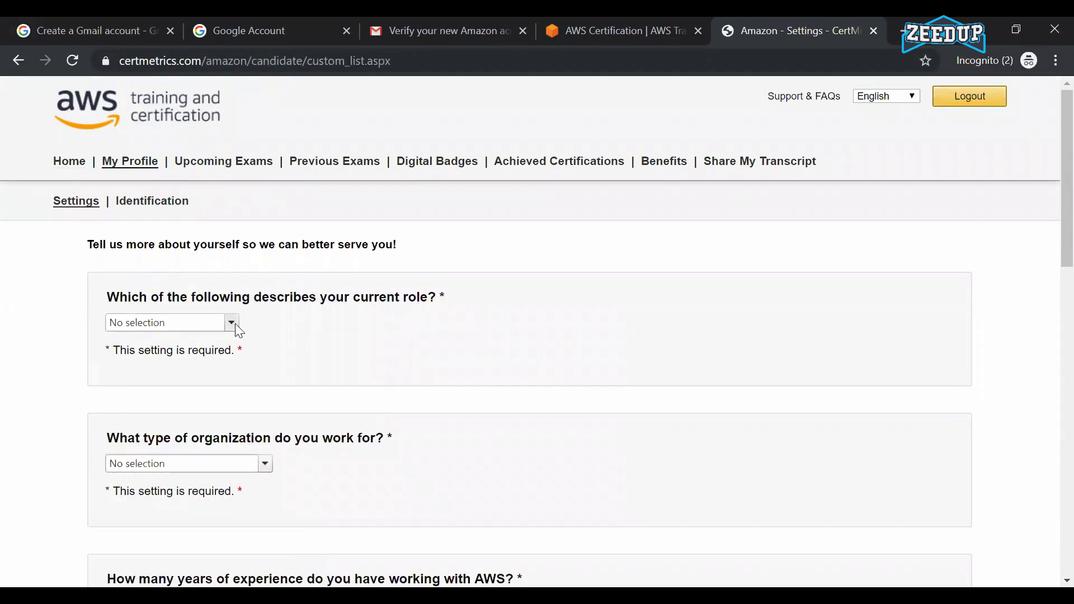
{"action": "left_click", "coordinate": [234, 325]}
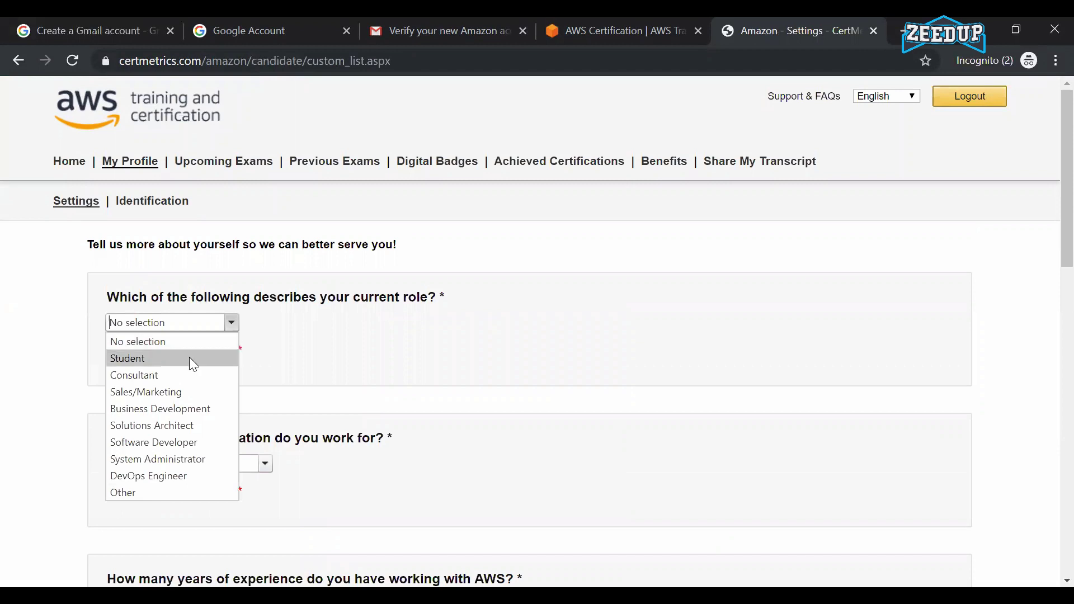
{"action": "left_click", "coordinate": [181, 426]}
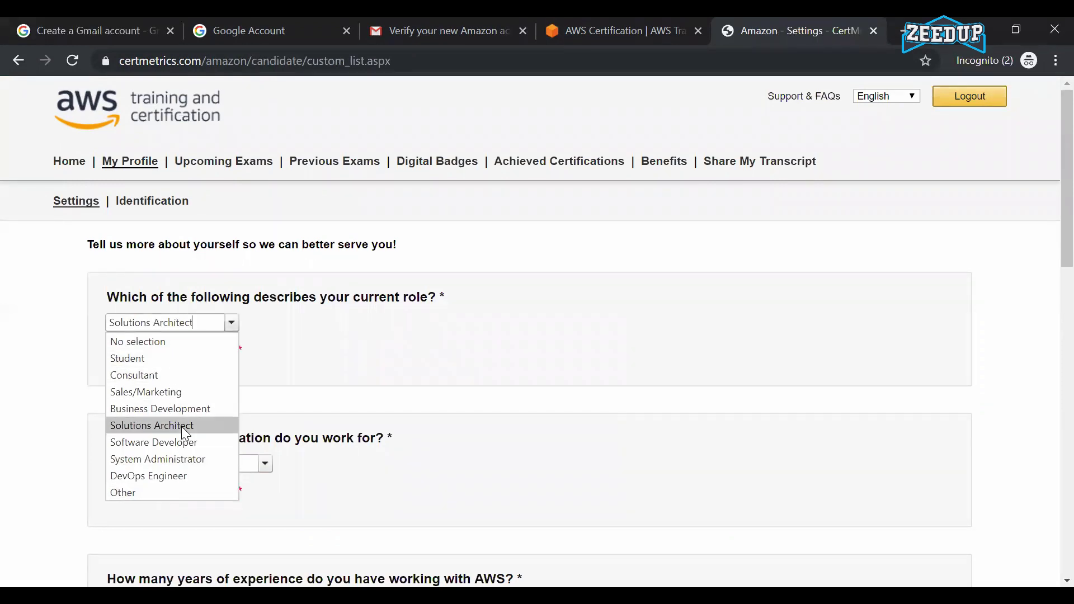
{"action": "left_click", "coordinate": [266, 460]}
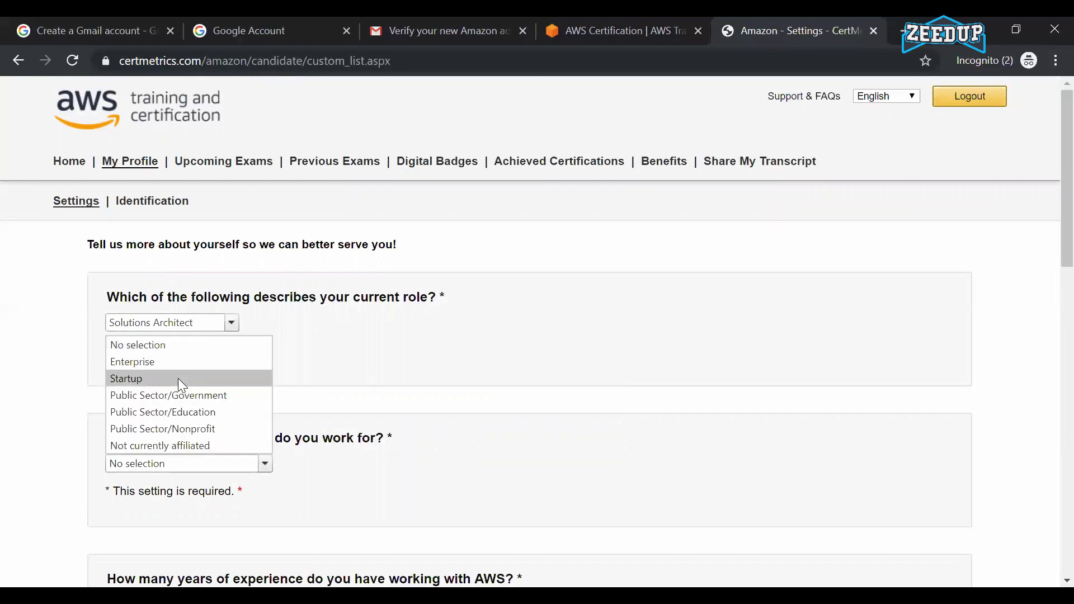
{"action": "left_click", "coordinate": [178, 378]}
{"action": "left_click_drag", "start_coordinate": [1065, 233], "coordinate": [1051, 325]}
{"action": "left_click", "coordinate": [234, 334]}
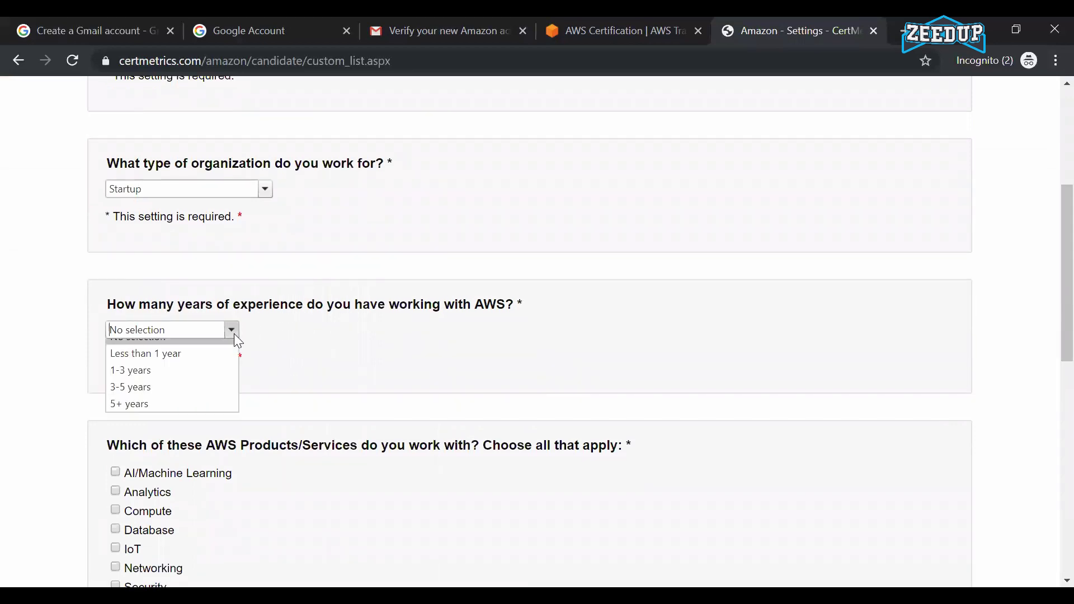
{"action": "left_click", "coordinate": [155, 378]}
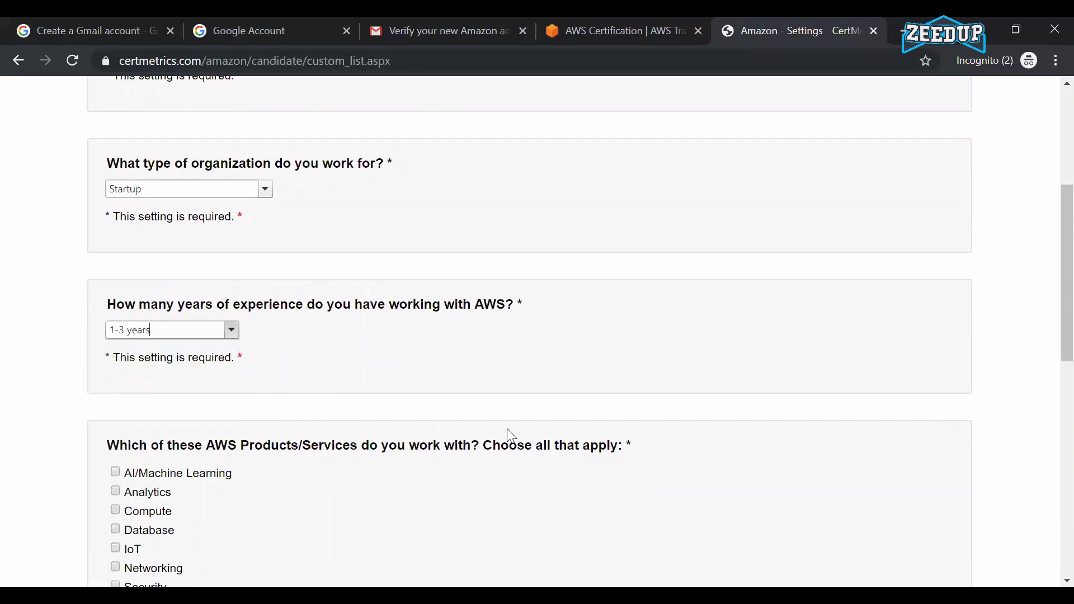
{"action": "left_click_drag", "start_coordinate": [1048, 320], "coordinate": [1051, 384]}
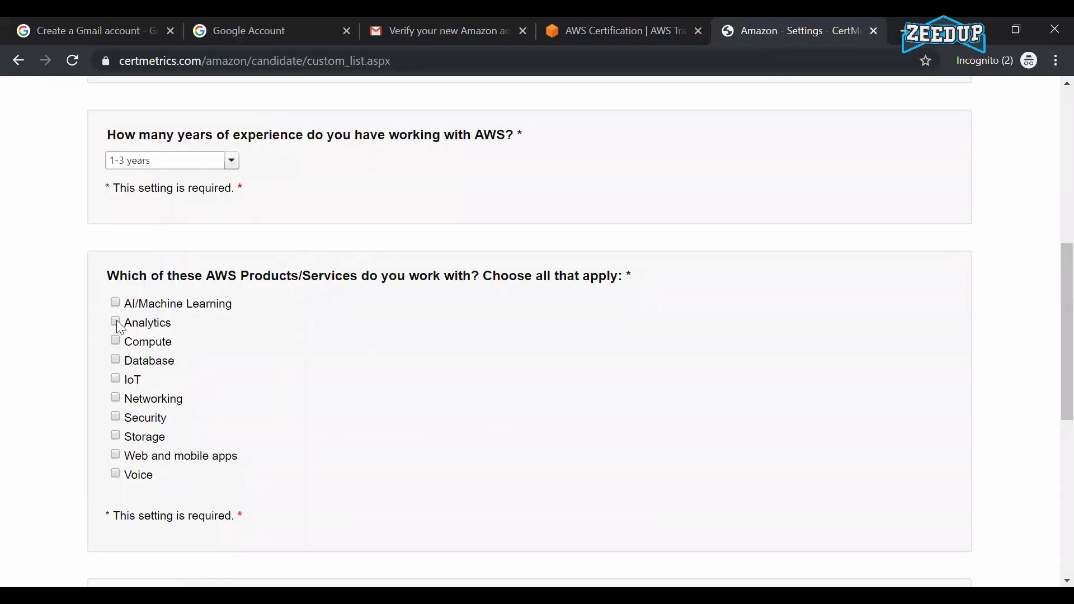
{"action": "left_click", "coordinate": [116, 359]}
{"action": "left_click", "coordinate": [117, 398]}
{"action": "left_click_drag", "start_coordinate": [1048, 364], "coordinate": [1051, 487]}
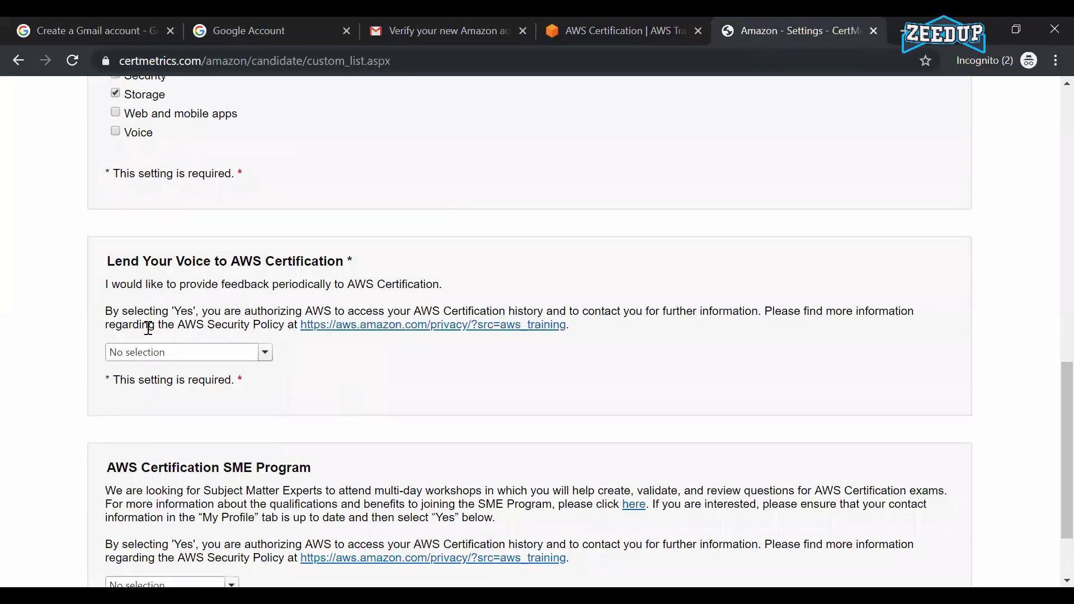
Answer Yes to both the feedback and SME Program questions and save the settings
{"action": "left_click", "coordinate": [265, 358]}
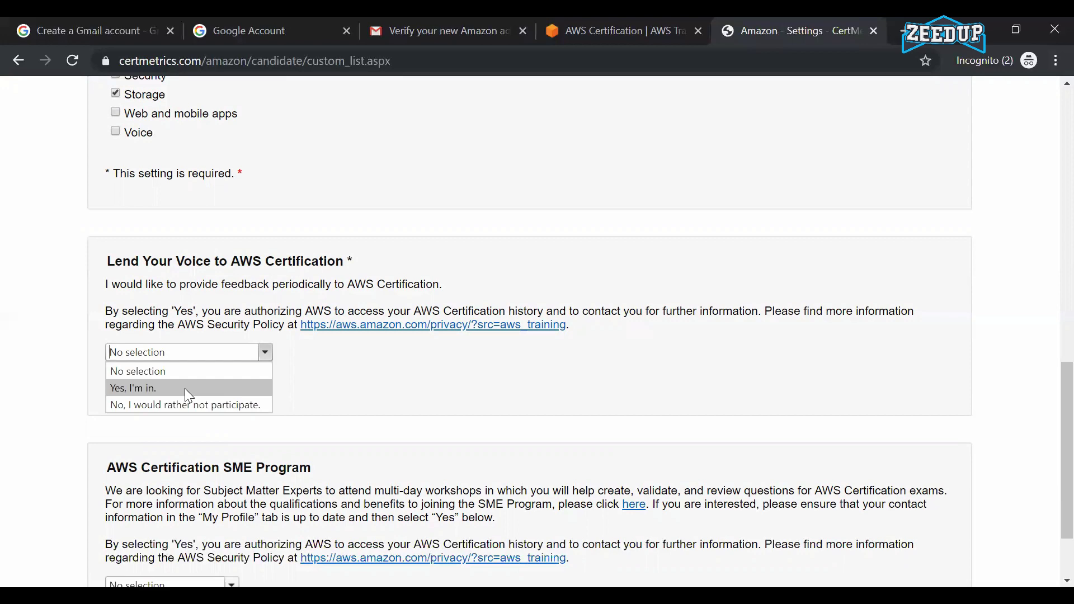
{"action": "left_click", "coordinate": [218, 385]}
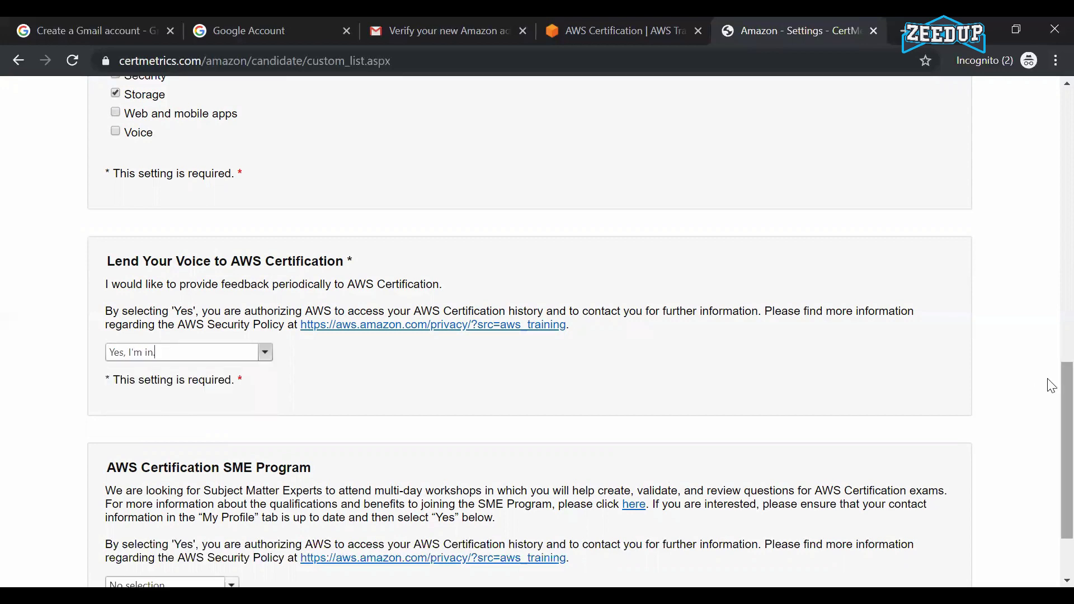
{"action": "scroll", "coordinate": [1050, 448], "scroll_direction": "down", "scroll_amount": 2}
{"action": "left_click", "coordinate": [232, 486]}
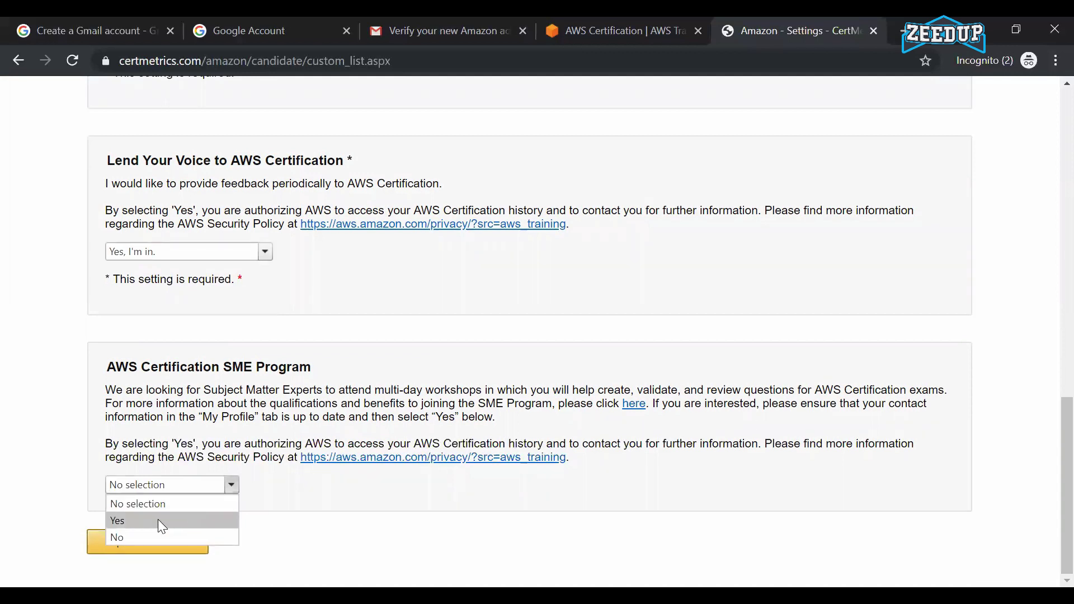
{"action": "left_click", "coordinate": [158, 519]}
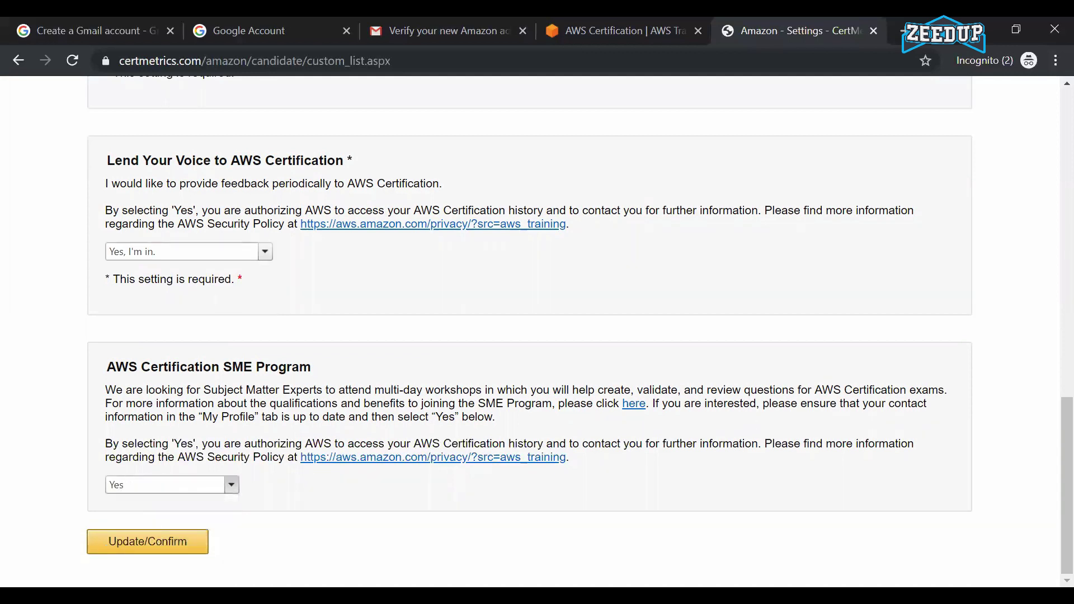
{"action": "left_click", "coordinate": [156, 545]}
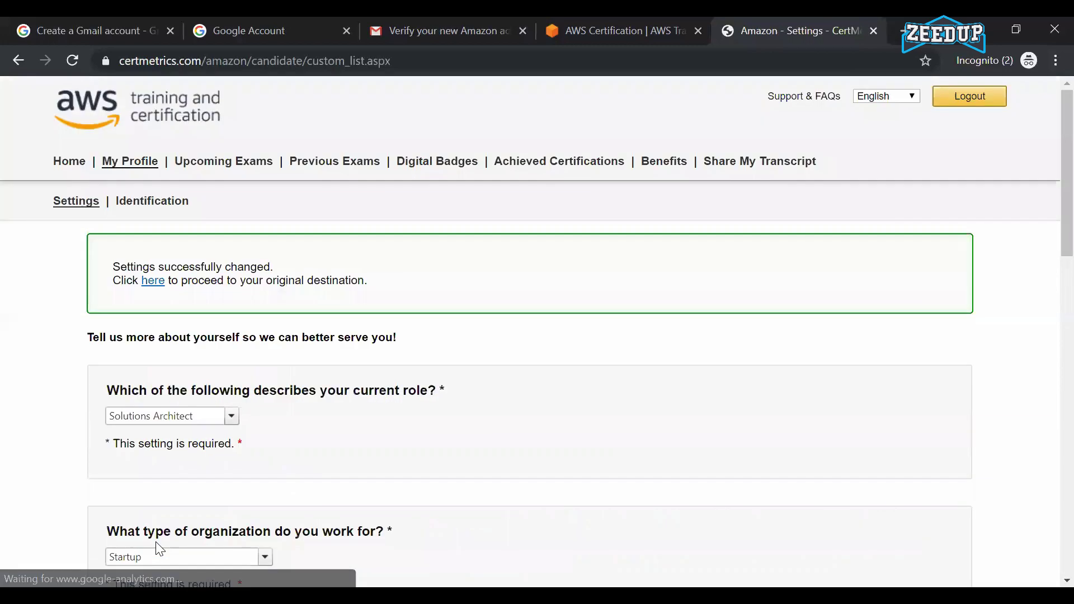
Return to My Profile and open the Upcoming Exams page
{"action": "left_click", "coordinate": [152, 285]}
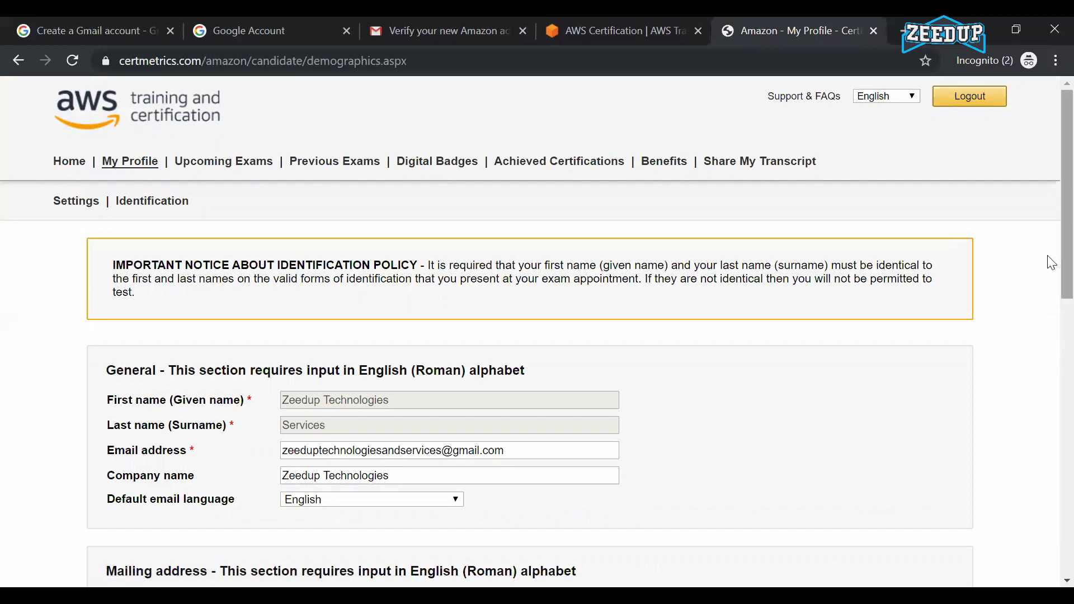
{"action": "scroll", "coordinate": [1048, 278], "scroll_direction": "down", "scroll_amount": 12}
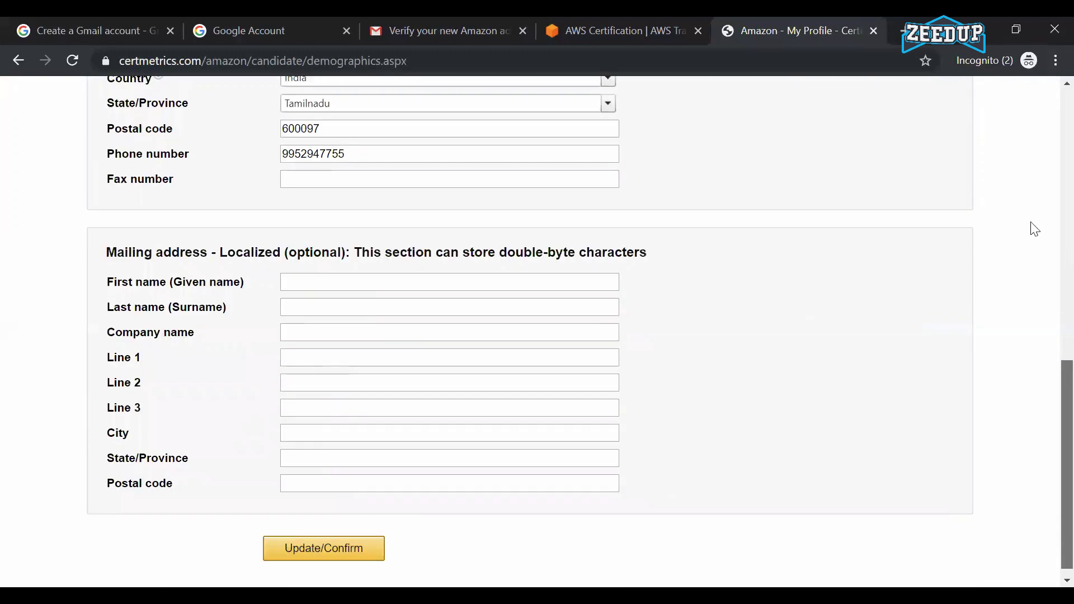
{"action": "scroll", "coordinate": [1035, 229], "scroll_direction": "up", "scroll_amount": 12}
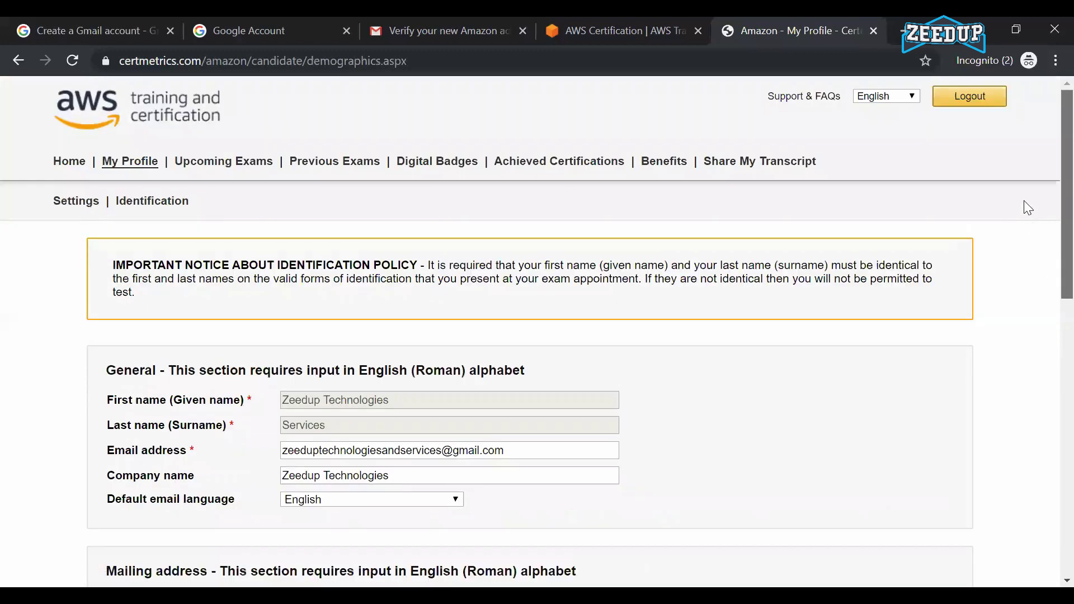
{"action": "left_click", "coordinate": [238, 168]}
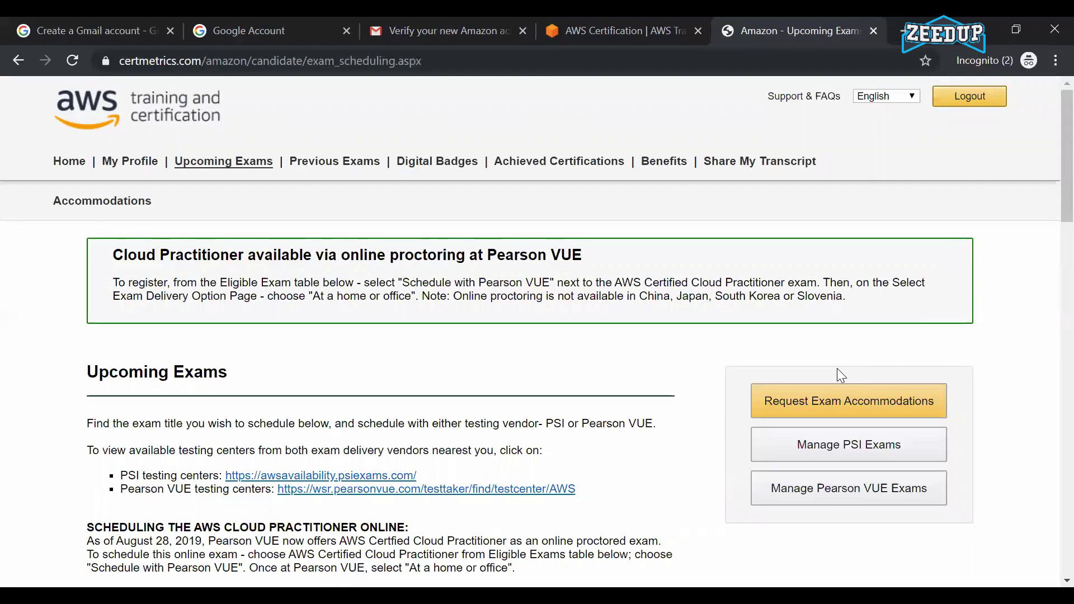
{"action": "scroll", "coordinate": [1051, 224], "scroll_direction": "down", "scroll_amount": 3}
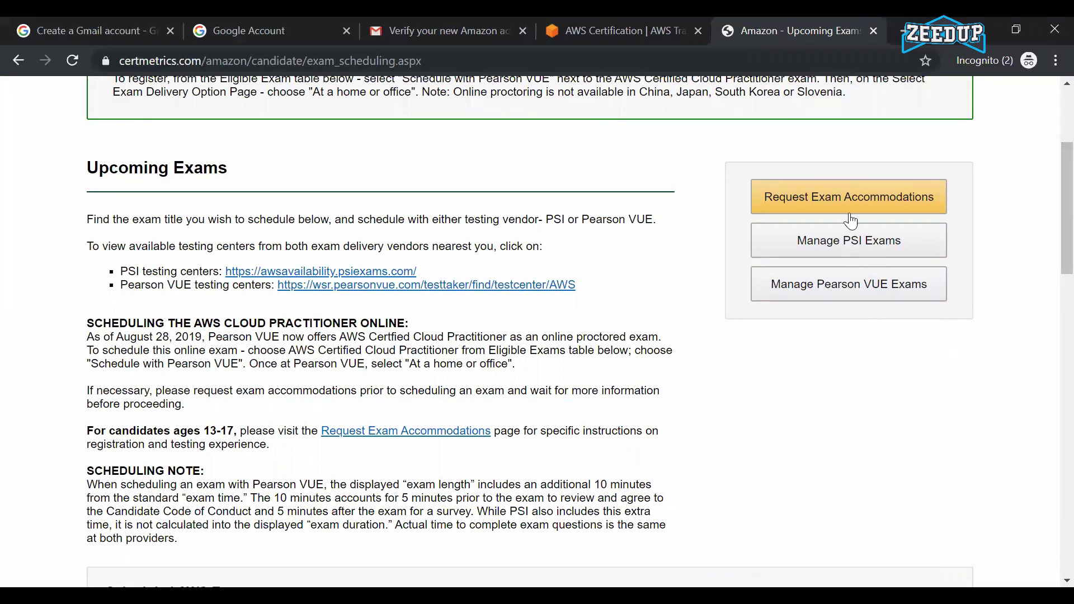
Go to Manage Pearson VUE Exams and scroll through the Pre-approved Exams list
{"action": "left_click", "coordinate": [848, 297]}
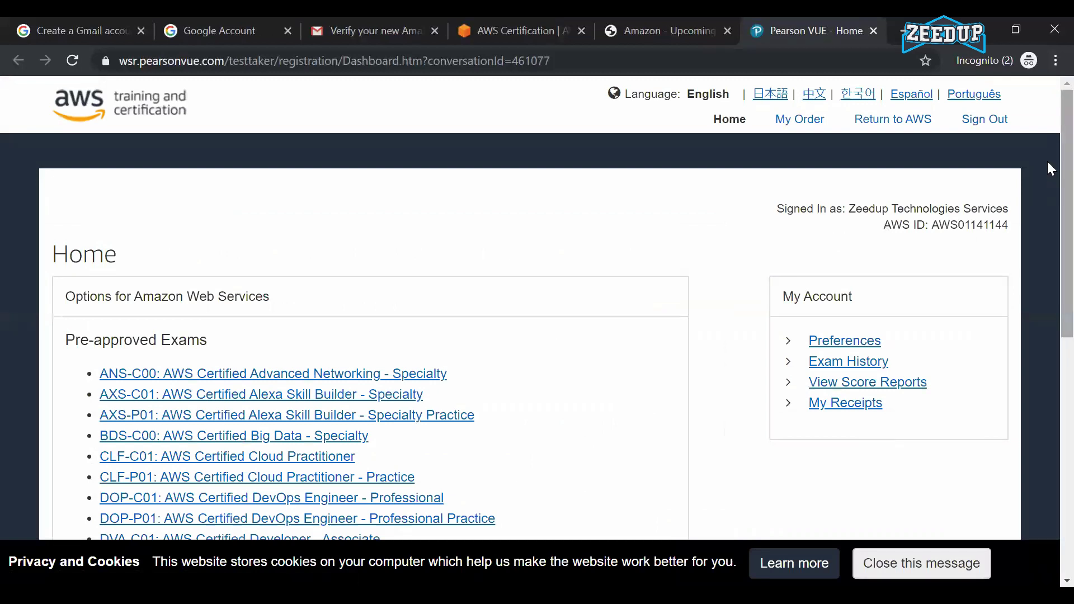
{"action": "scroll", "coordinate": [1047, 161], "scroll_direction": "down", "scroll_amount": 3}
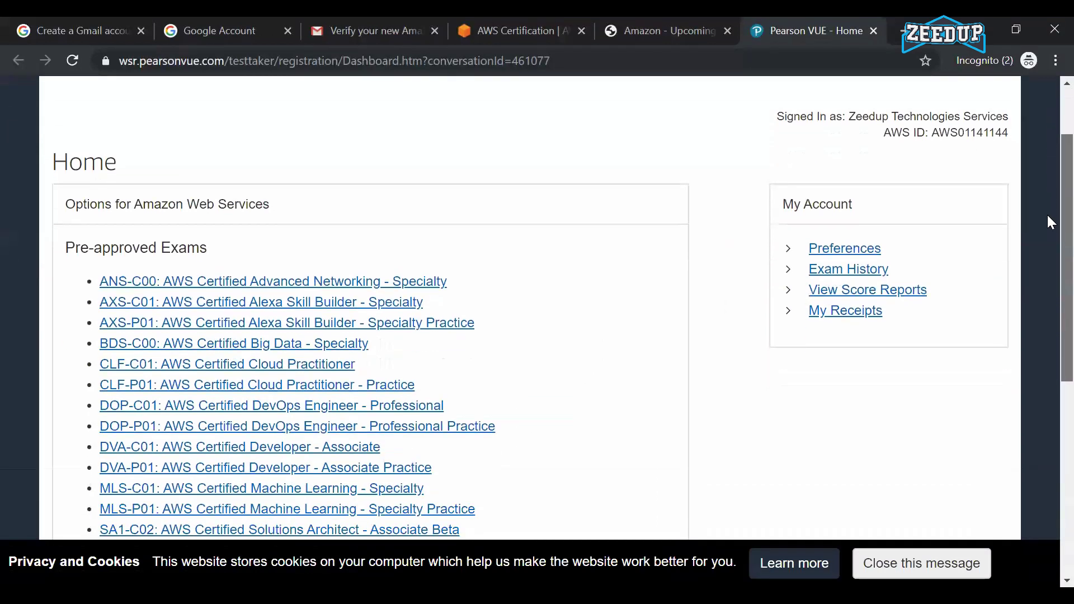
{"action": "scroll", "coordinate": [1050, 248], "scroll_direction": "down", "scroll_amount": 3}
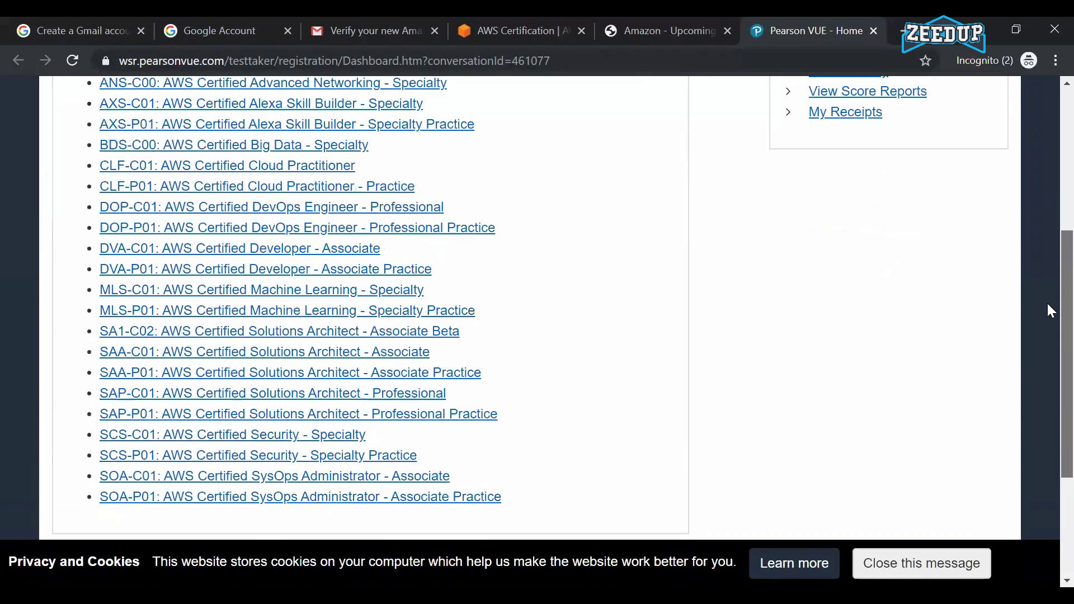
{"action": "scroll", "coordinate": [1047, 280], "scroll_direction": "down", "scroll_amount": 3}
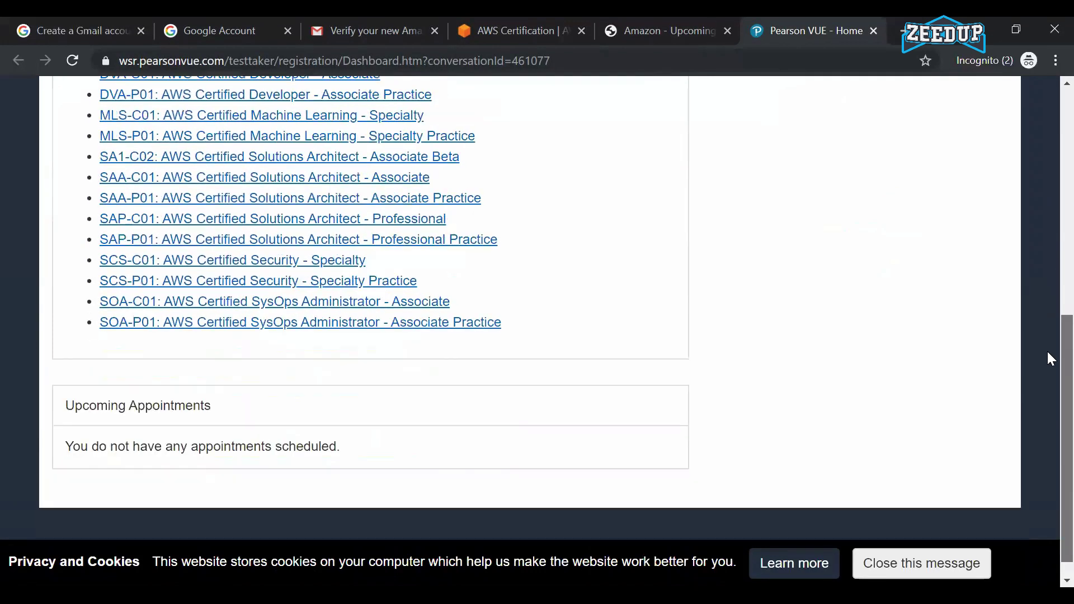
{"action": "scroll", "coordinate": [1047, 335], "scroll_direction": "up", "scroll_amount": 5}
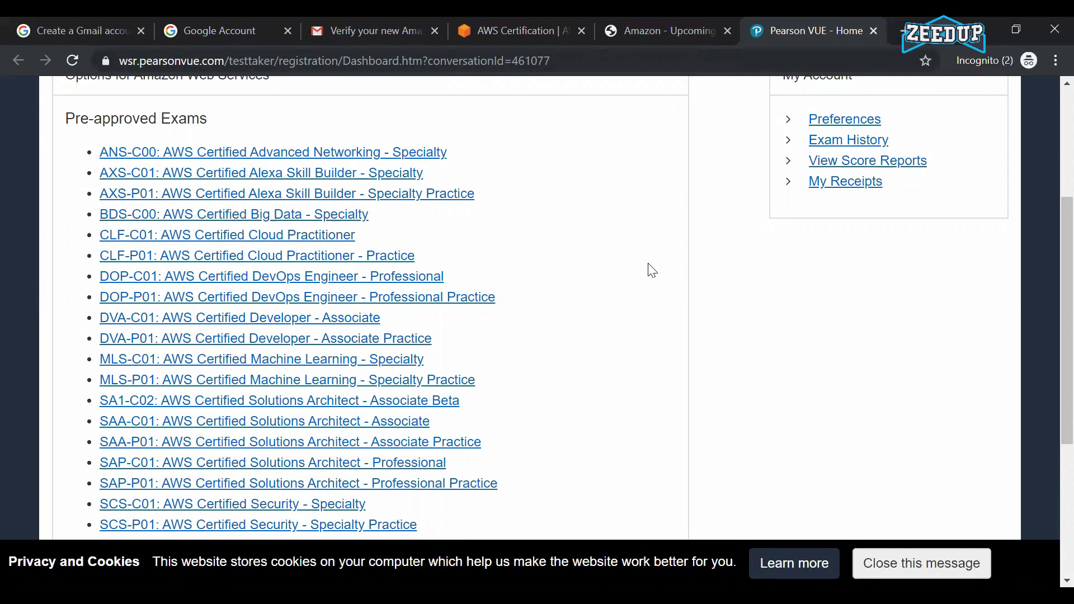
Schedule the SAA-C01 exam at a local test center, keeping English as the language
{"action": "left_click", "coordinate": [358, 425]}
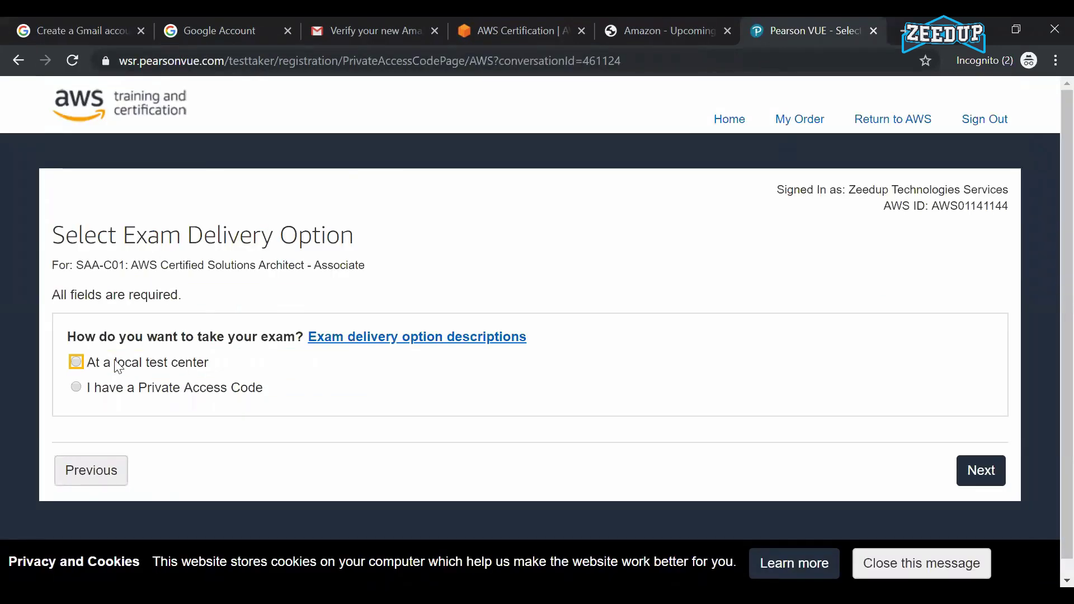
{"action": "left_click", "coordinate": [77, 363]}
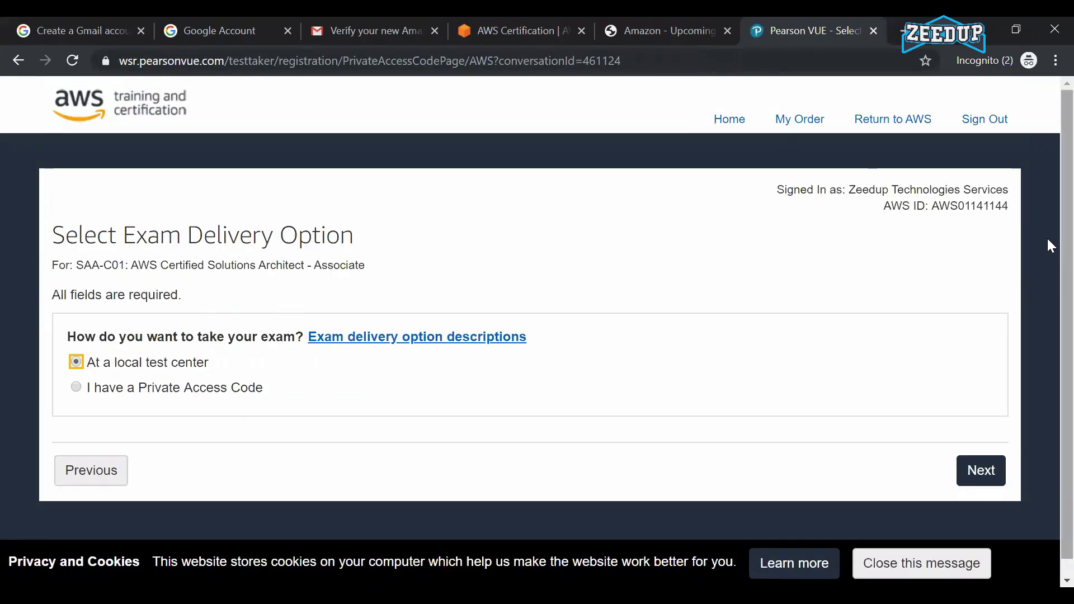
{"action": "scroll", "coordinate": [1048, 252], "scroll_direction": "down", "scroll_amount": 1}
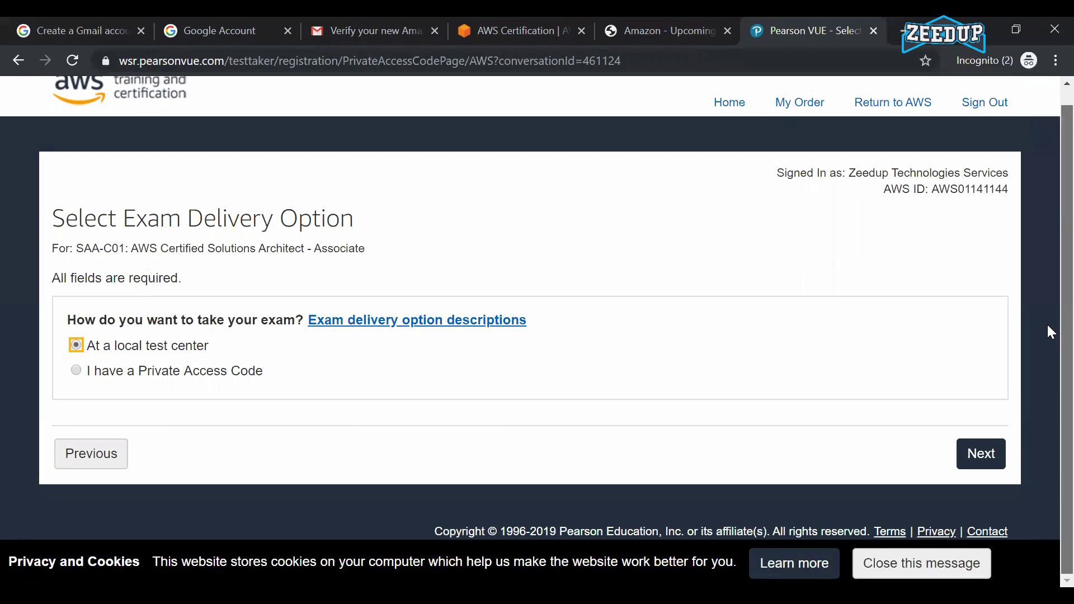
{"action": "left_click", "coordinate": [985, 458]}
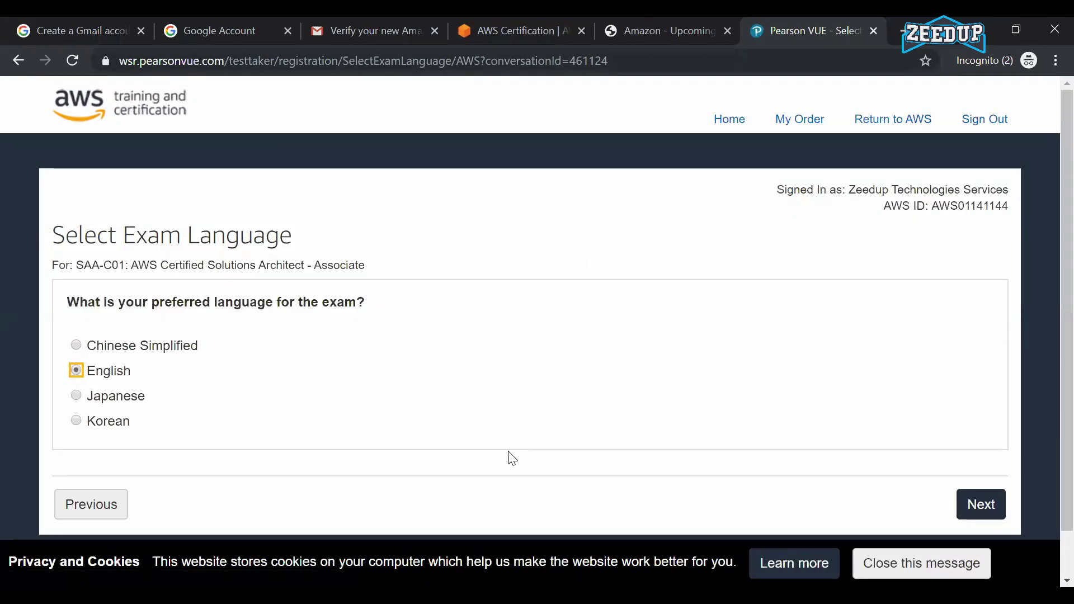
{"action": "left_click", "coordinate": [976, 507]}
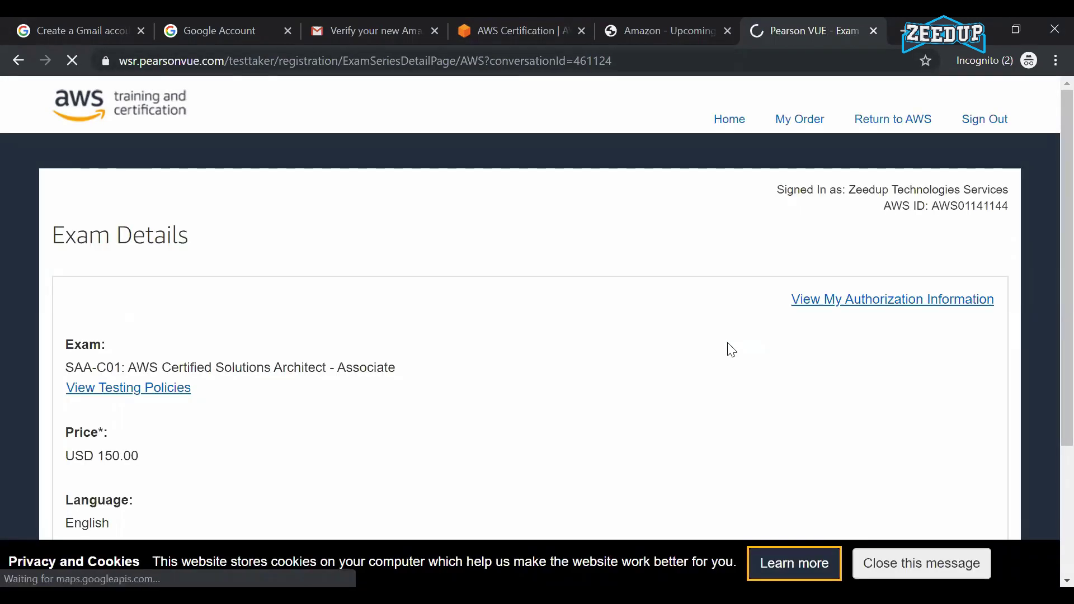
Confirm SAA-C01 on the Exam Details page to reach the Confirm Exam Selection page
{"action": "scroll", "coordinate": [1048, 235], "scroll_direction": "down", "scroll_amount": 2}
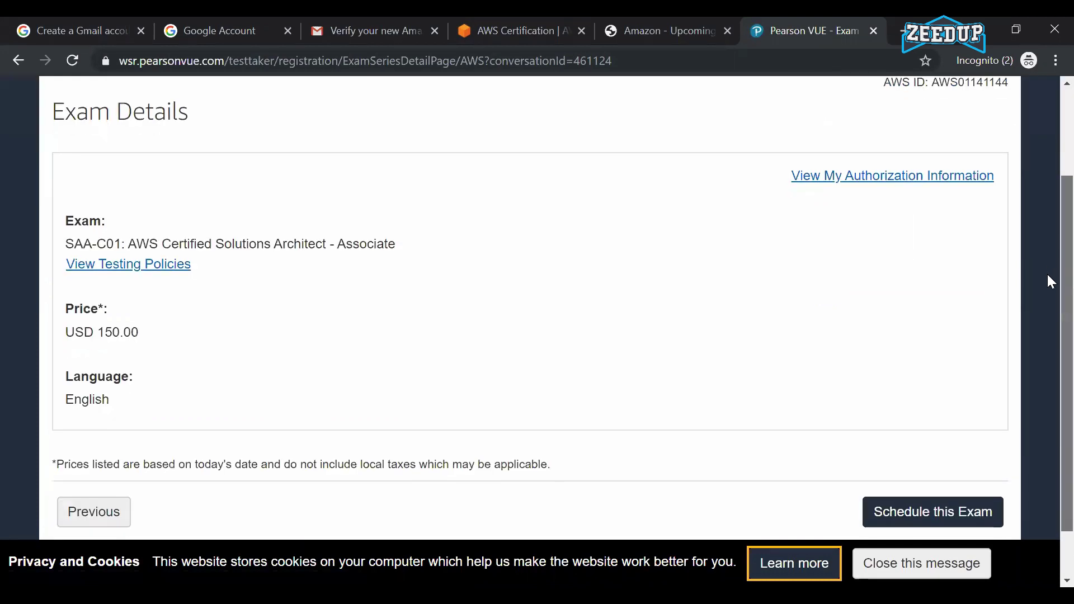
{"action": "scroll", "coordinate": [1048, 280], "scroll_direction": "down", "scroll_amount": 1}
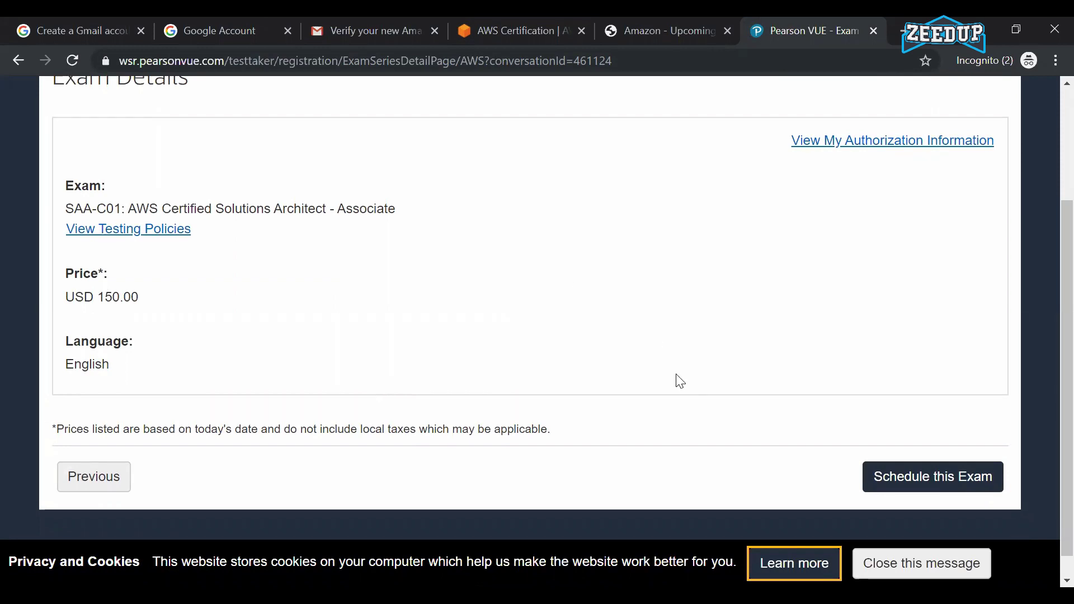
{"action": "left_click", "coordinate": [913, 479]}
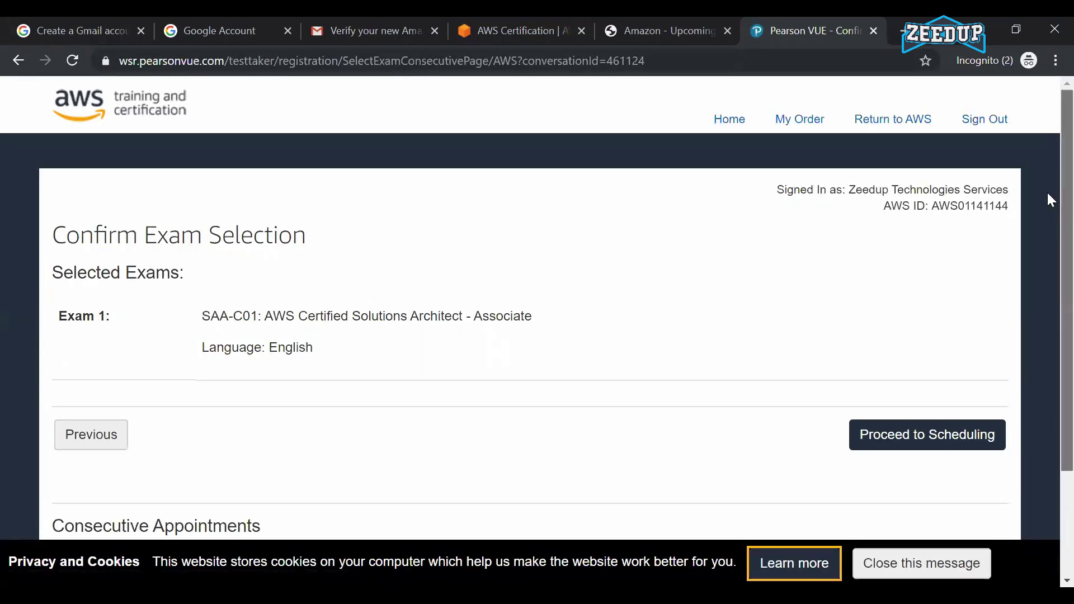
{"action": "scroll", "coordinate": [1049, 196], "scroll_direction": "down", "scroll_amount": 3}
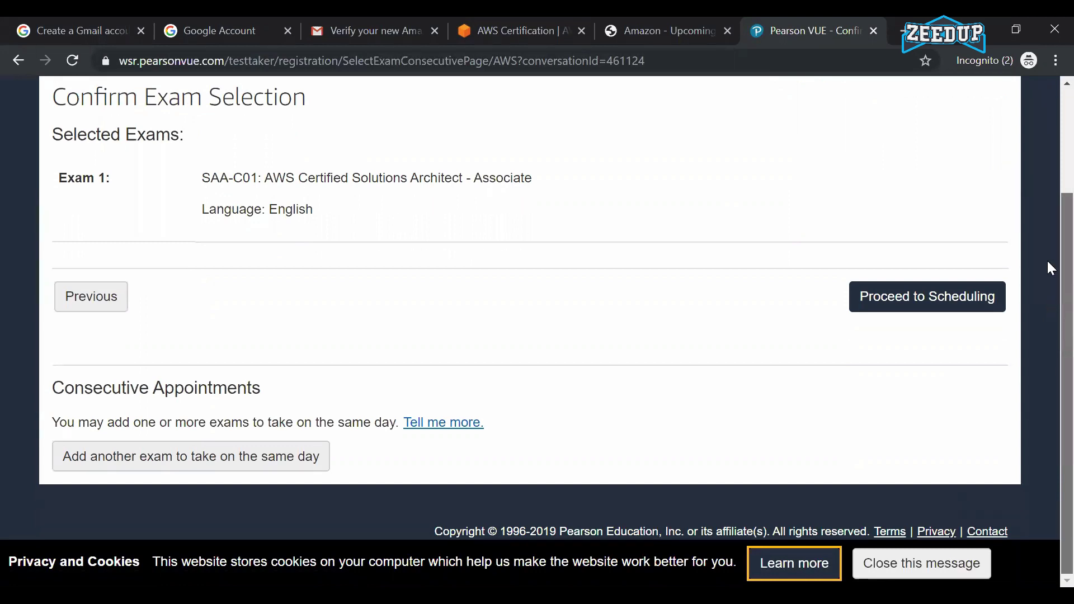
{"action": "scroll", "coordinate": [1048, 247], "scroll_direction": "up", "scroll_amount": 2}
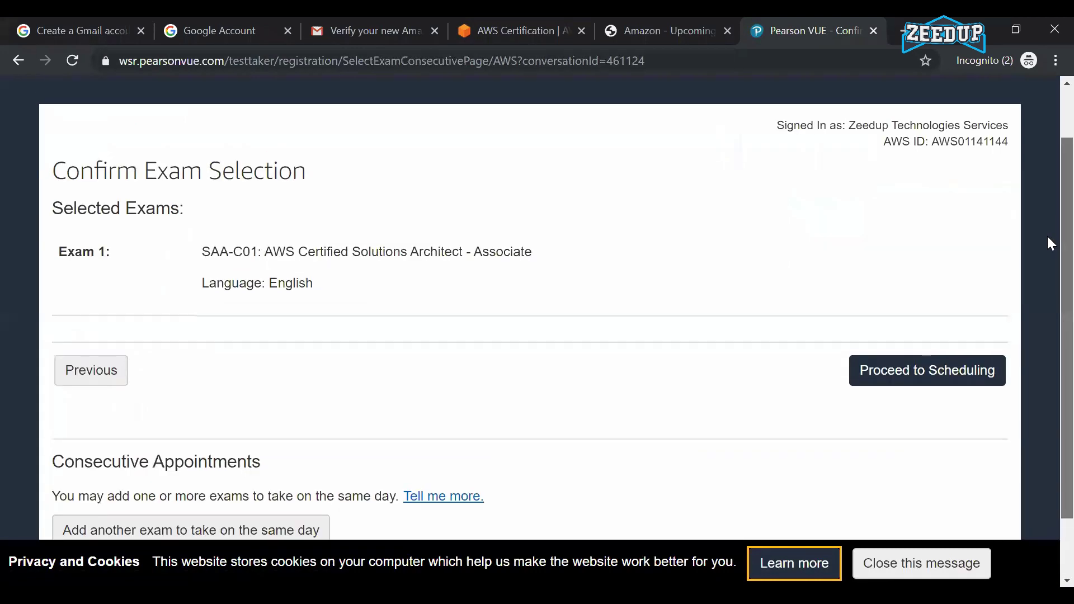
Proceed to scheduling and search for test centers near 'zeedup Techno'
{"action": "left_click", "coordinate": [901, 380]}
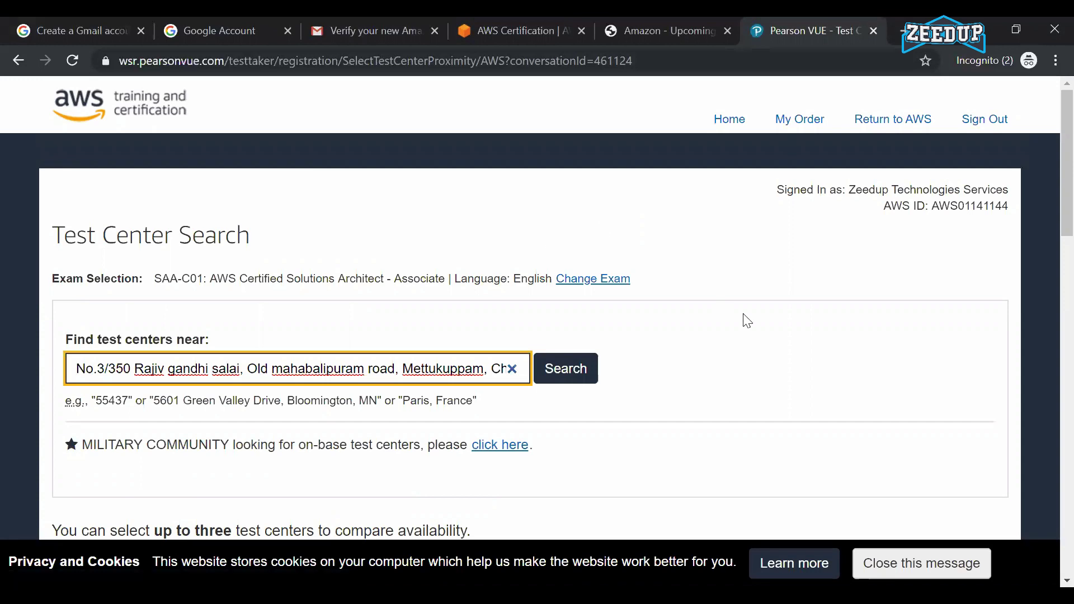
{"action": "scroll", "coordinate": [1047, 194], "scroll_direction": "down", "scroll_amount": 4}
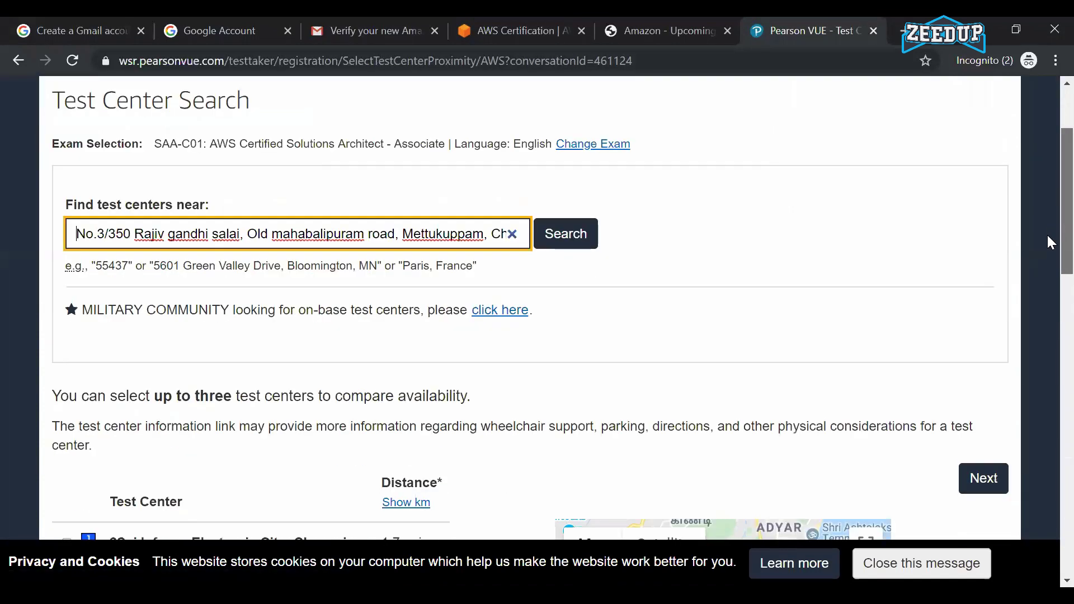
{"action": "scroll", "coordinate": [1047, 263], "scroll_direction": "up", "scroll_amount": 3}
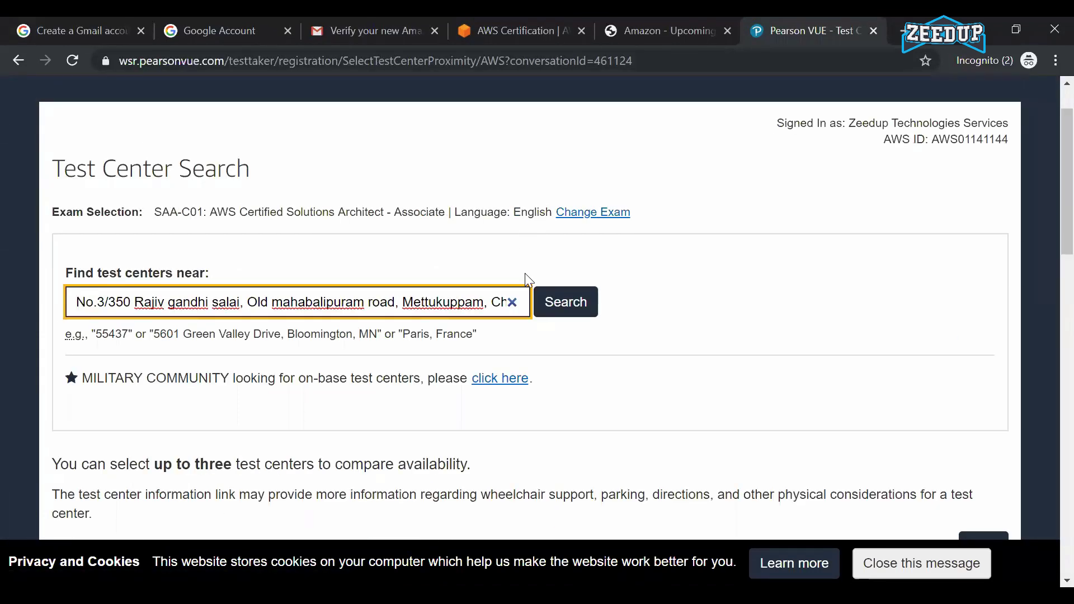
{"action": "left_click", "coordinate": [512, 303]}
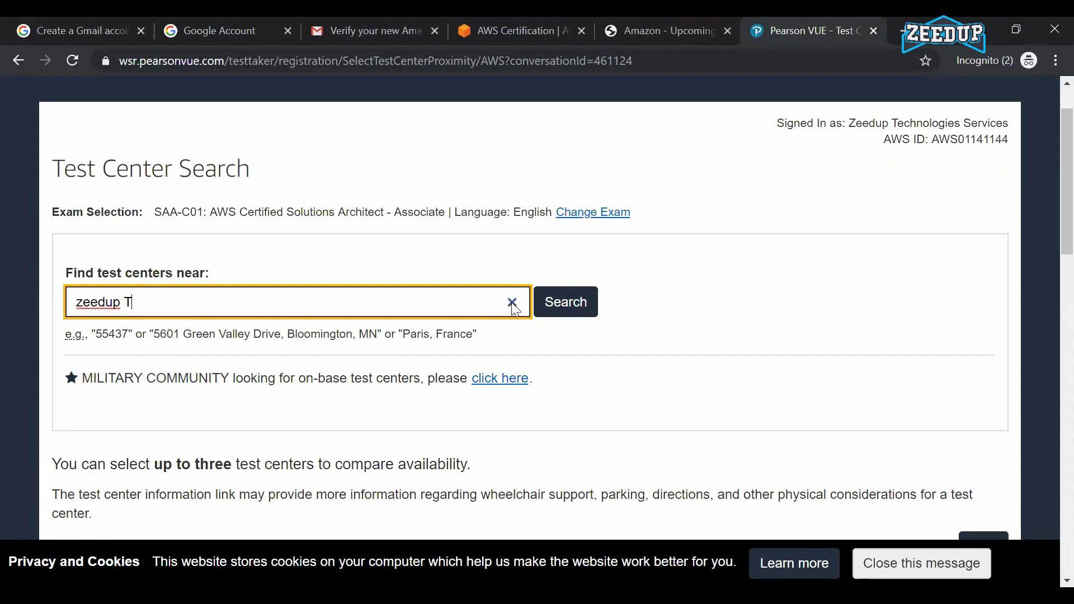
{"action": "type", "text": "zeedup Technologies"}
{"action": "left_click", "coordinate": [585, 304]}
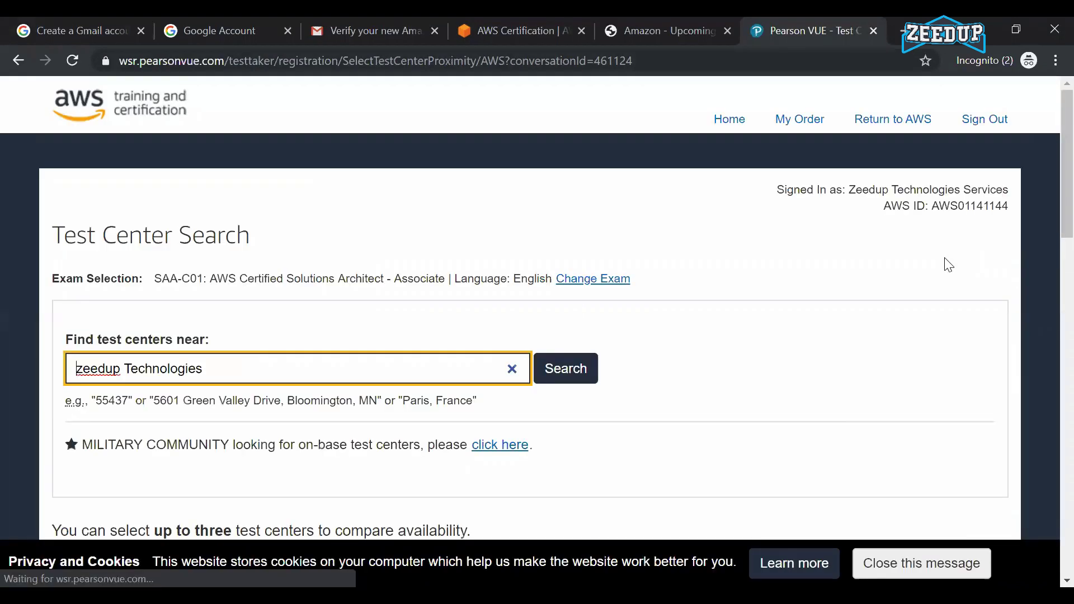
Show more test centers, then select Zeedup Technologies and Services in Chennai and continue
{"action": "scroll", "coordinate": [1048, 202], "scroll_direction": "down", "scroll_amount": 9}
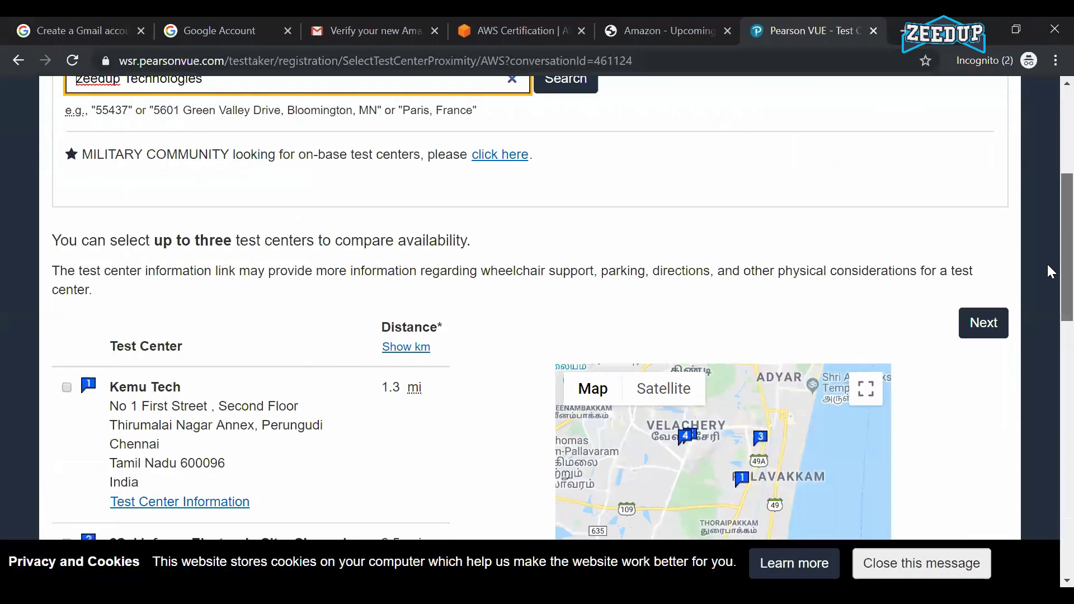
{"action": "scroll", "coordinate": [1050, 352], "scroll_direction": "down", "scroll_amount": 6}
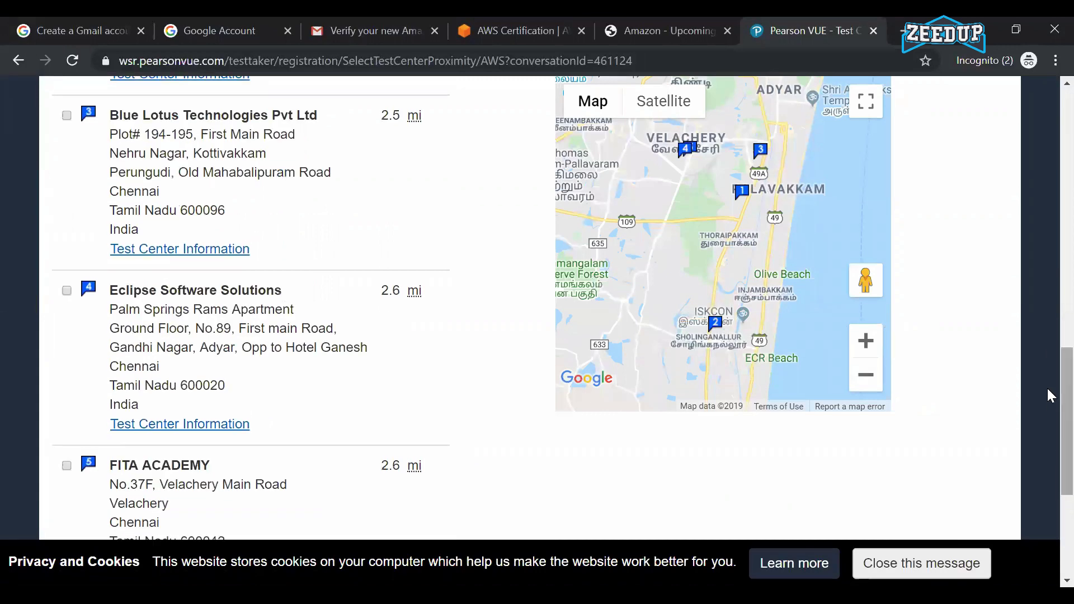
{"action": "scroll", "coordinate": [1050, 437], "scroll_direction": "down", "scroll_amount": 3}
{"action": "scroll", "coordinate": [1050, 467], "scroll_direction": "down", "scroll_amount": 2}
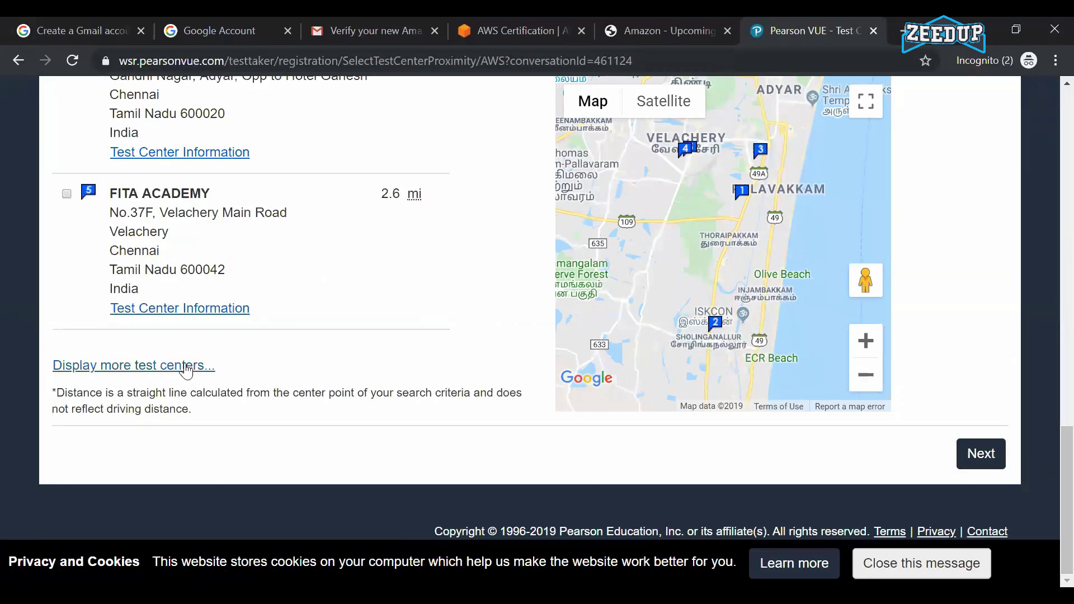
{"action": "left_click", "coordinate": [187, 367]}
{"action": "scroll", "coordinate": [1048, 364], "scroll_direction": "down", "scroll_amount": 6}
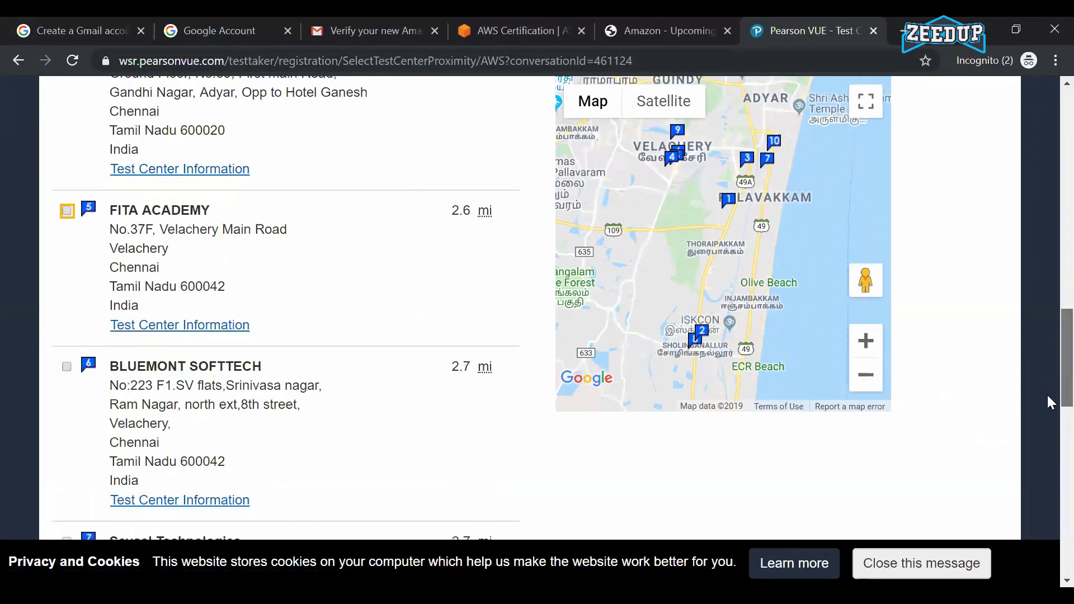
{"action": "scroll", "coordinate": [1050, 414], "scroll_direction": "down", "scroll_amount": 3}
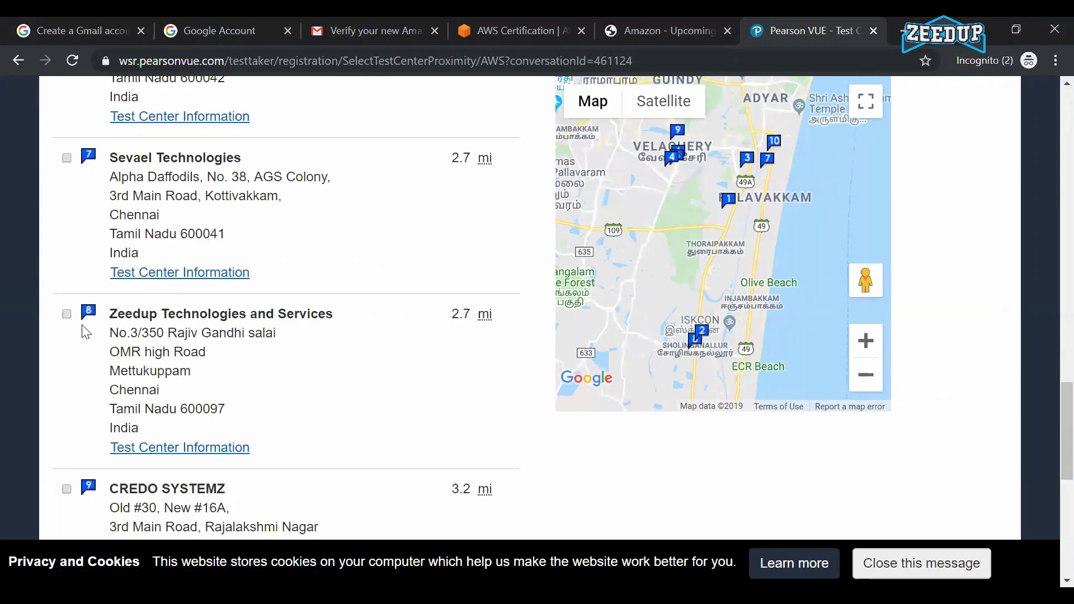
{"action": "left_click", "coordinate": [67, 315]}
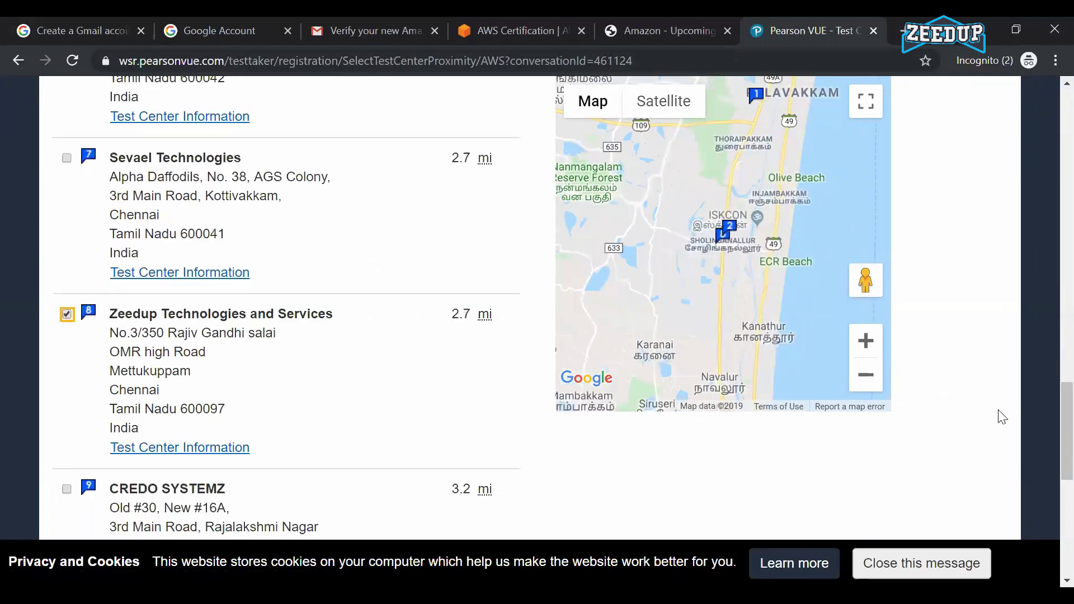
{"action": "scroll", "coordinate": [1047, 410], "scroll_direction": "down", "scroll_amount": 8}
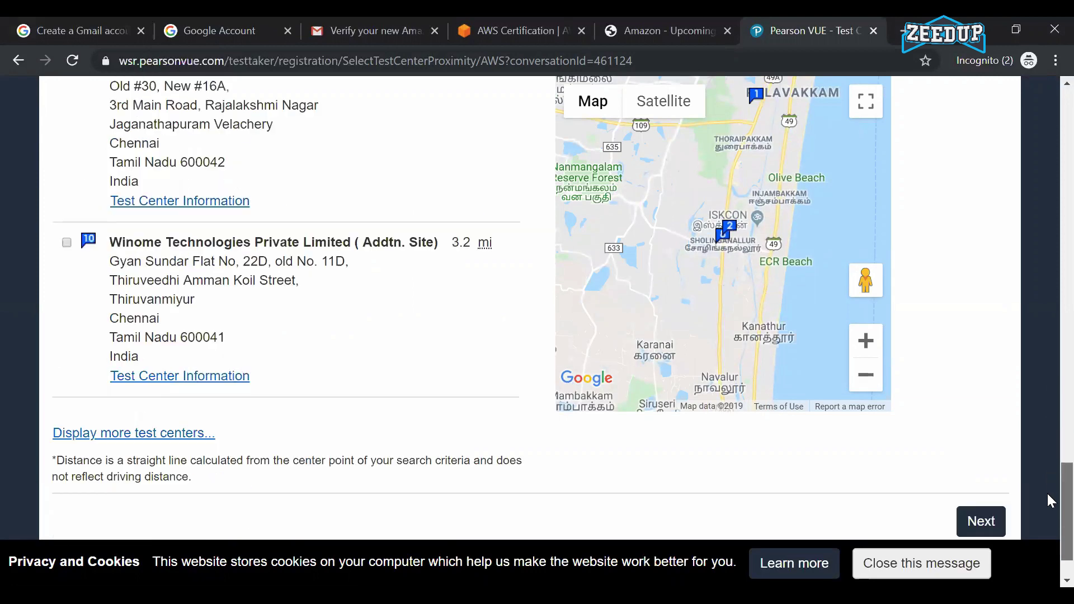
{"action": "left_click", "coordinate": [983, 501]}
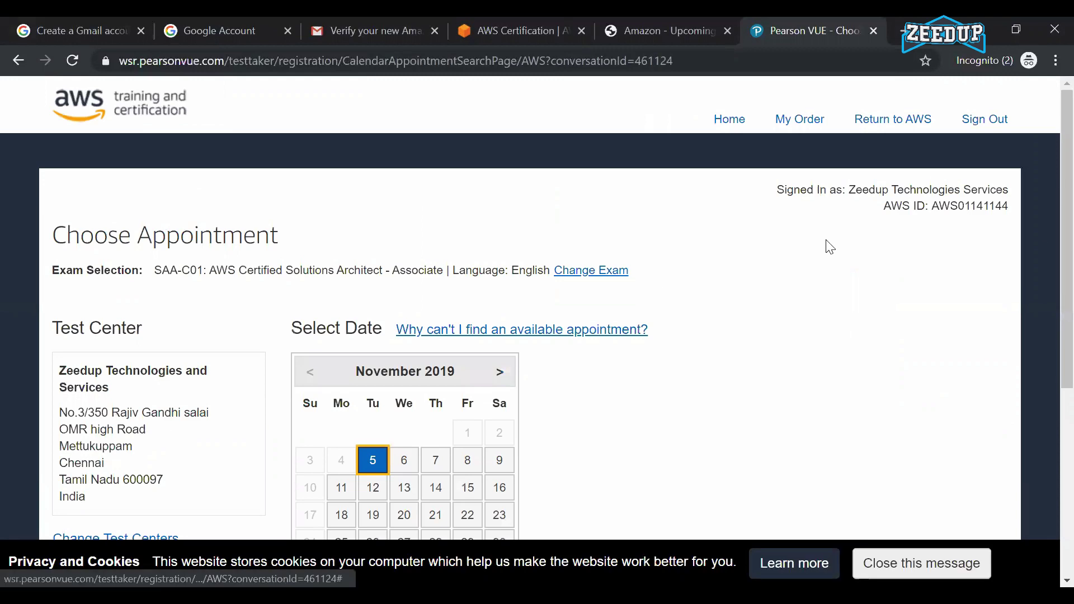
Book the exam for Thursday, November 14, 2019 at 12:45 PM, USD 177.00 due
{"action": "left_click_drag", "start_coordinate": [1067, 210], "coordinate": [1067, 301]}
{"action": "left_click", "coordinate": [445, 331]}
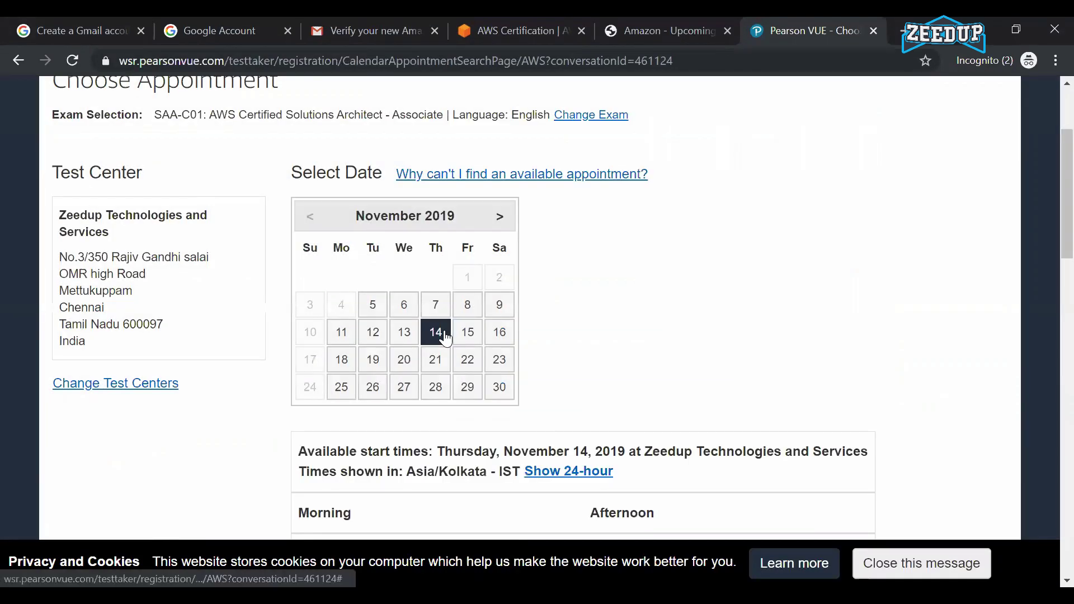
{"action": "scroll", "coordinate": [1047, 293], "scroll_direction": "down", "scroll_amount": 7}
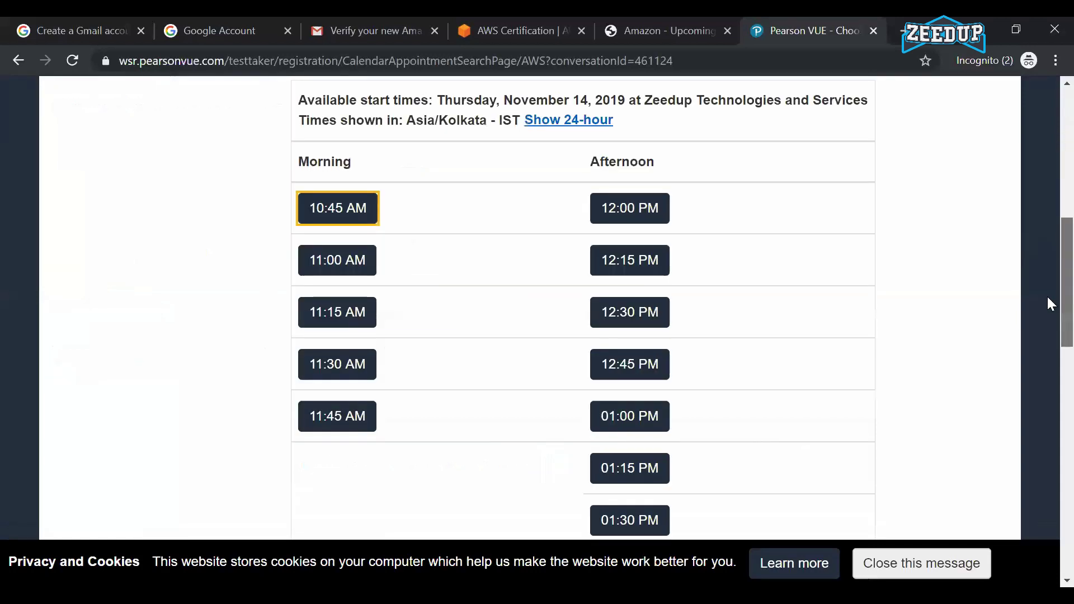
{"action": "left_click", "coordinate": [645, 334]}
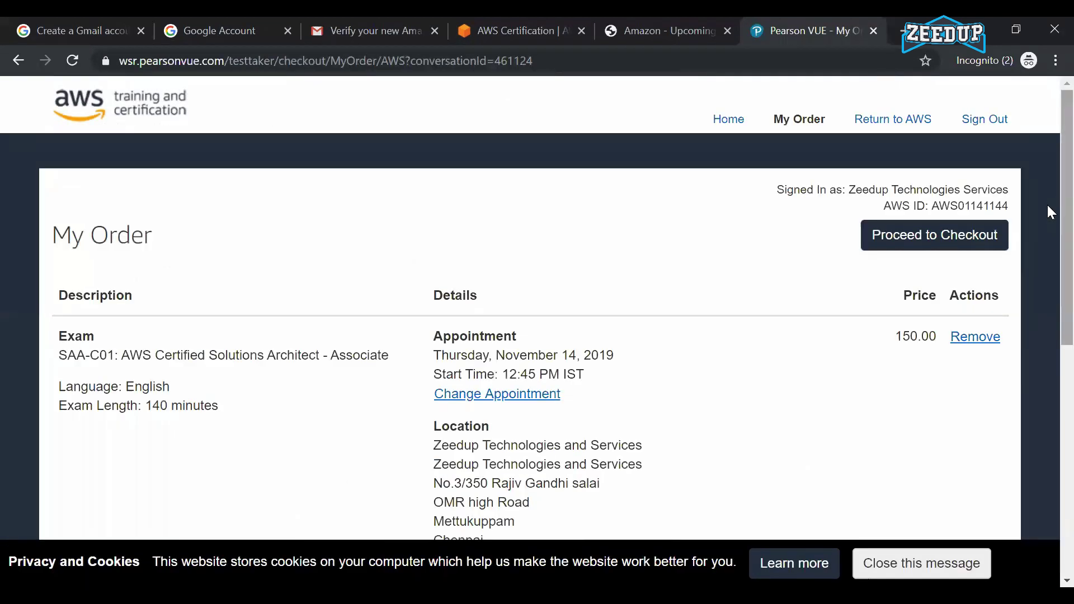
{"action": "scroll", "coordinate": [1048, 225], "scroll_direction": "down", "scroll_amount": 8}
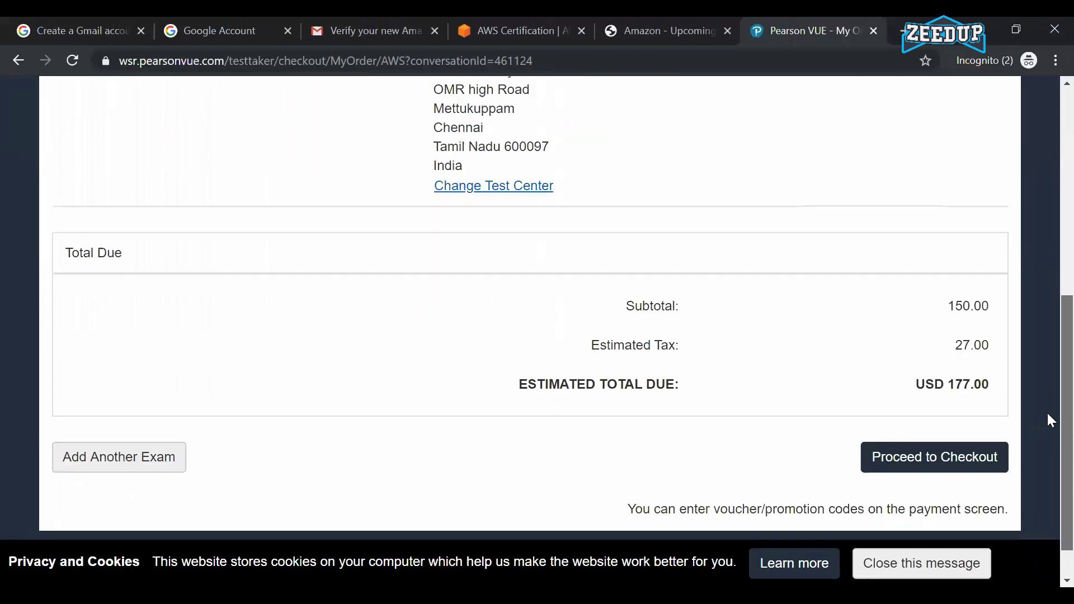
{"action": "scroll", "coordinate": [1047, 421], "scroll_direction": "up", "scroll_amount": 8}
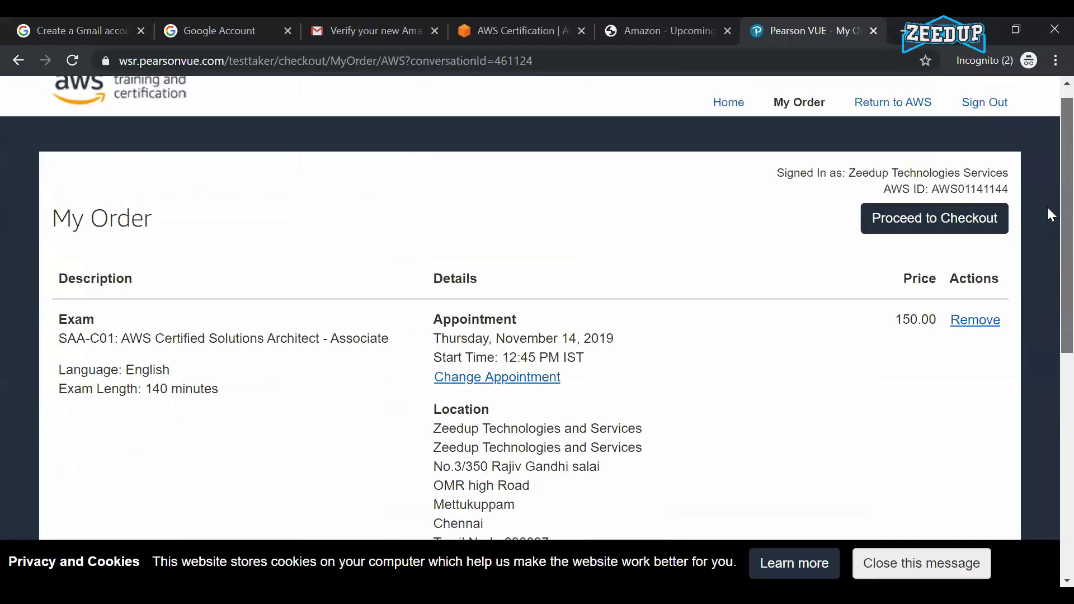
Start checkout and accept the displayed personal information to reach the policies step
{"action": "left_click", "coordinate": [947, 228]}
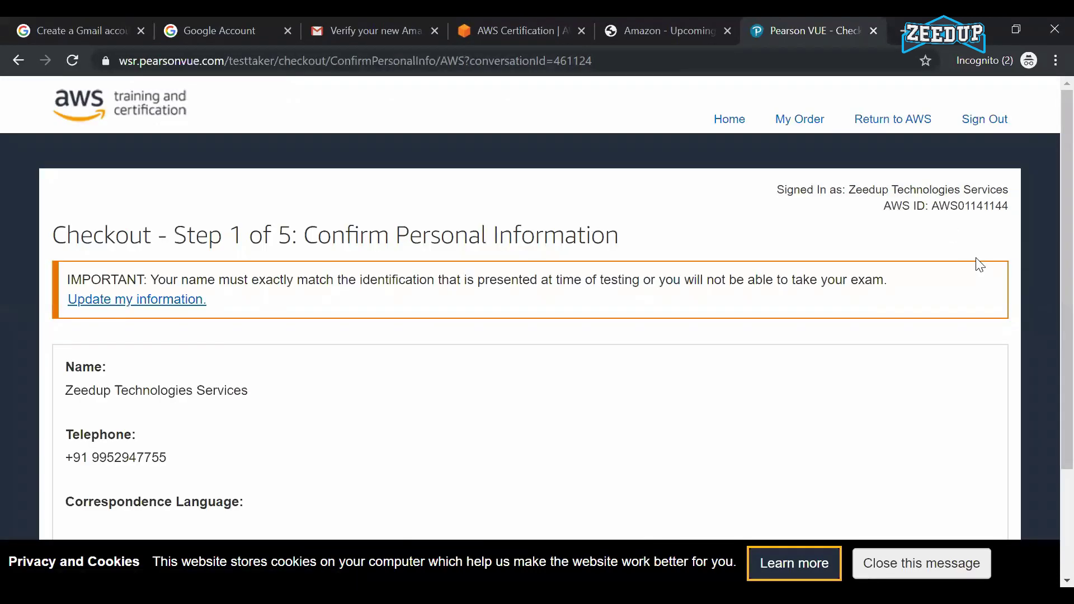
{"action": "scroll", "coordinate": [1048, 224], "scroll_direction": "down", "scroll_amount": 3}
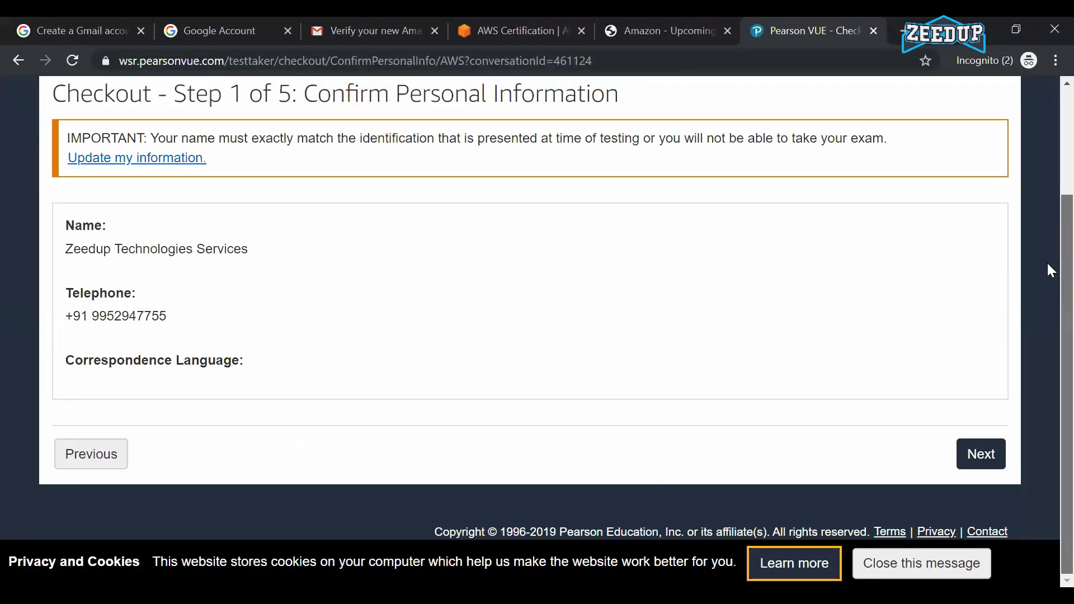
{"action": "scroll", "coordinate": [1047, 263], "scroll_direction": "up", "scroll_amount": 2}
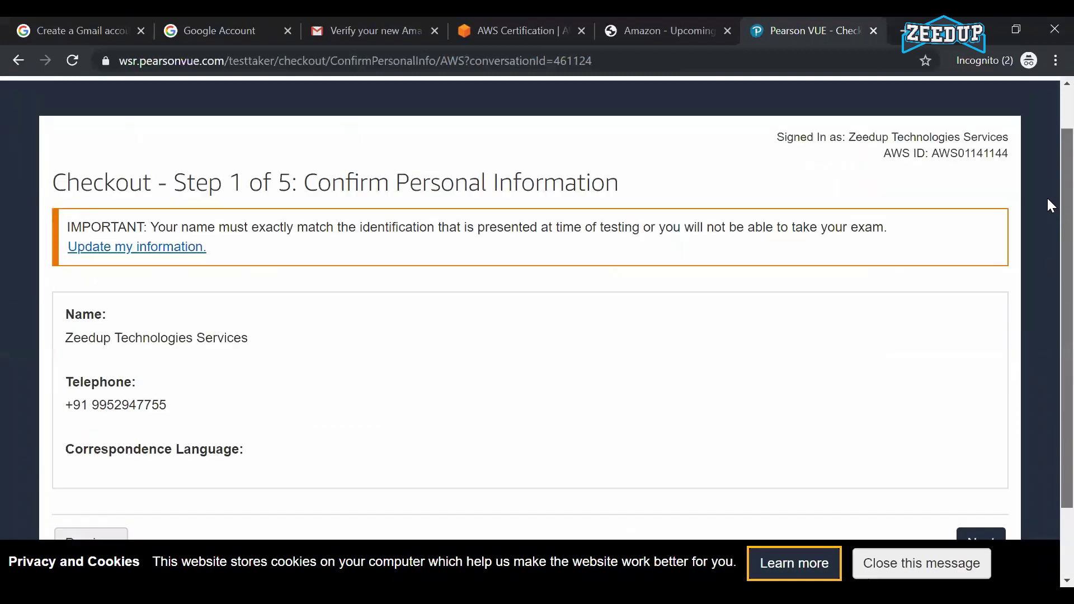
{"action": "scroll", "coordinate": [1048, 223], "scroll_direction": "down", "scroll_amount": 1}
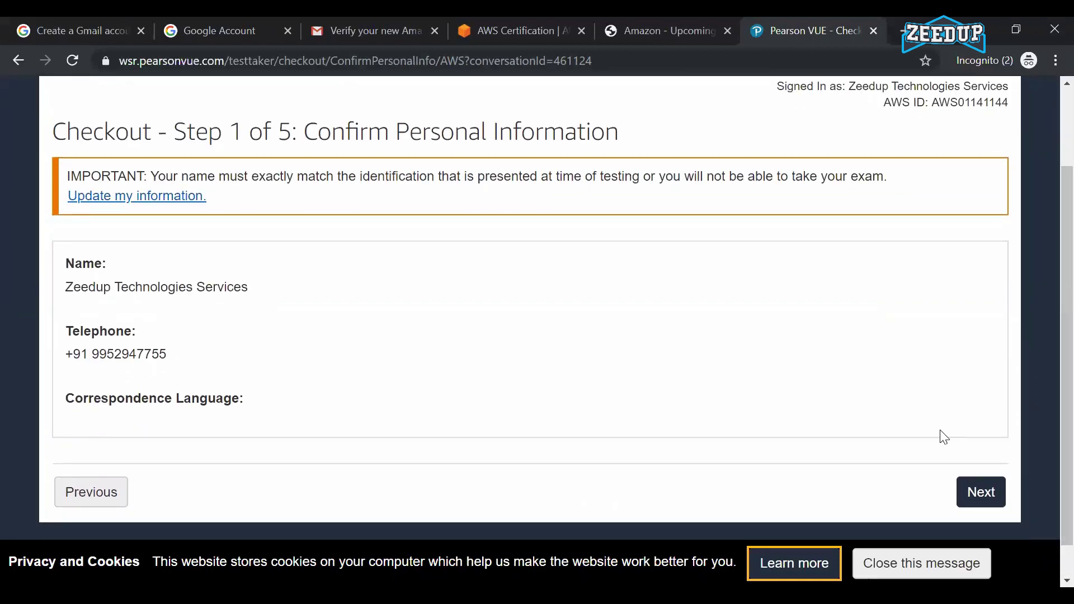
{"action": "left_click", "coordinate": [984, 502]}
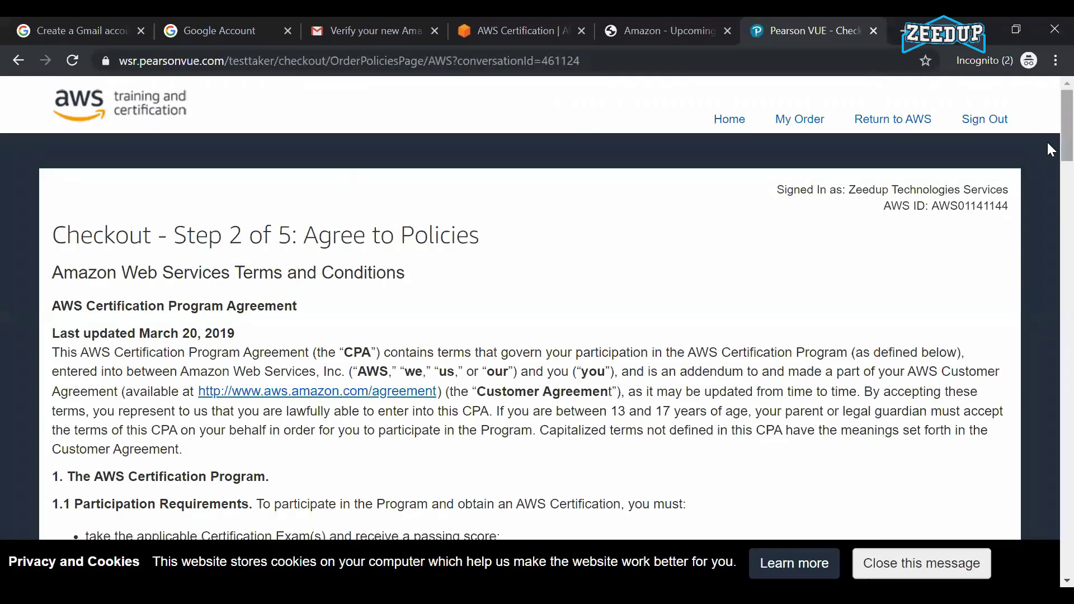
Read through the AWS policies, tick 'I have read and agree', and continue to Enter Payment
{"action": "scroll", "coordinate": [1051, 161], "scroll_direction": "down", "scroll_amount": 1}
{"action": "scroll", "coordinate": [1049, 157], "scroll_direction": "down", "scroll_amount": 2}
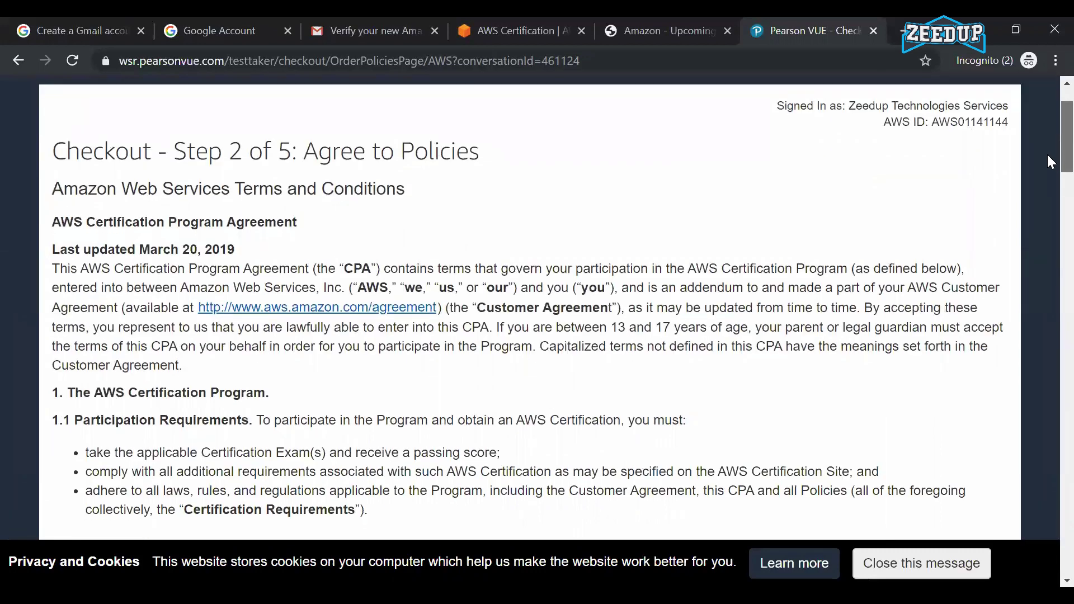
{"action": "scroll", "coordinate": [1051, 189], "scroll_direction": "down", "scroll_amount": 2}
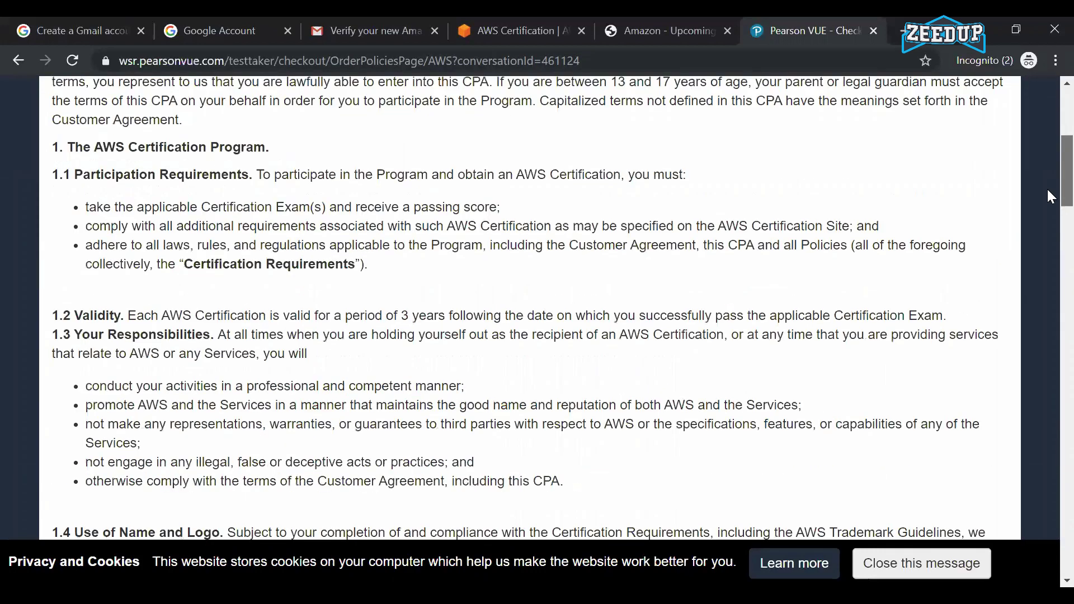
{"action": "scroll", "coordinate": [1048, 190], "scroll_direction": "down", "scroll_amount": 1}
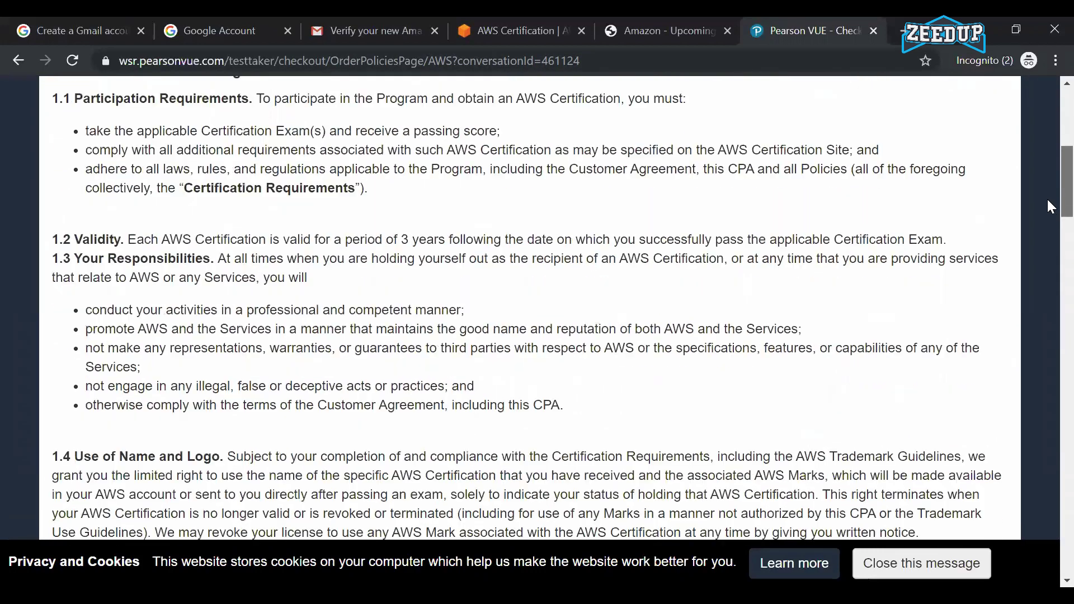
{"action": "scroll", "coordinate": [1048, 201], "scroll_direction": "down", "scroll_amount": 1}
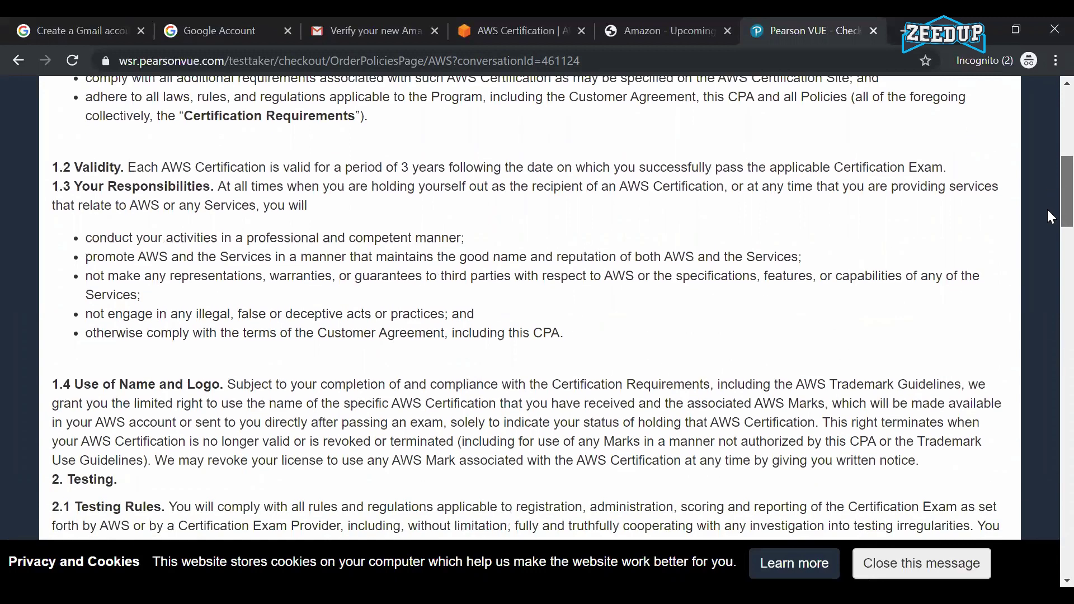
{"action": "scroll", "coordinate": [1048, 217], "scroll_direction": "down", "scroll_amount": 1}
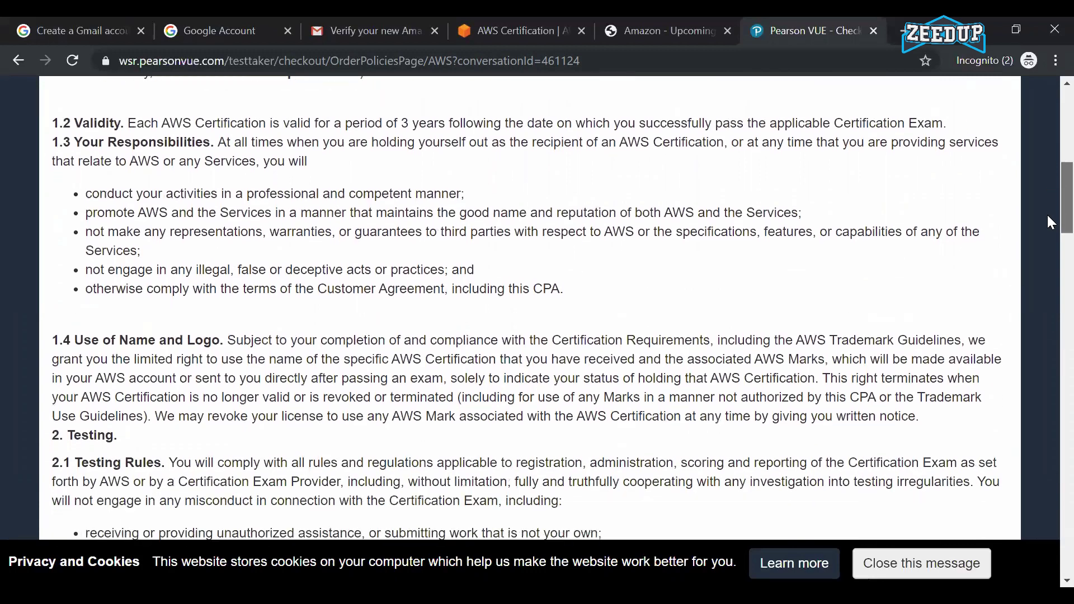
{"action": "scroll", "coordinate": [1049, 222], "scroll_direction": "down", "scroll_amount": 1}
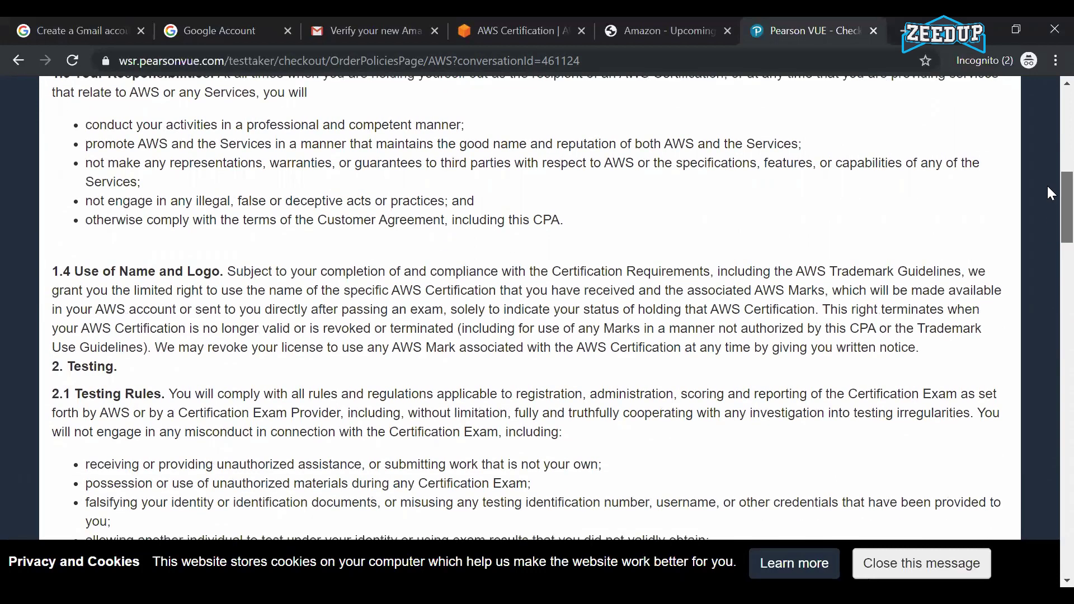
{"action": "scroll", "coordinate": [1050, 194], "scroll_direction": "down", "scroll_amount": 1}
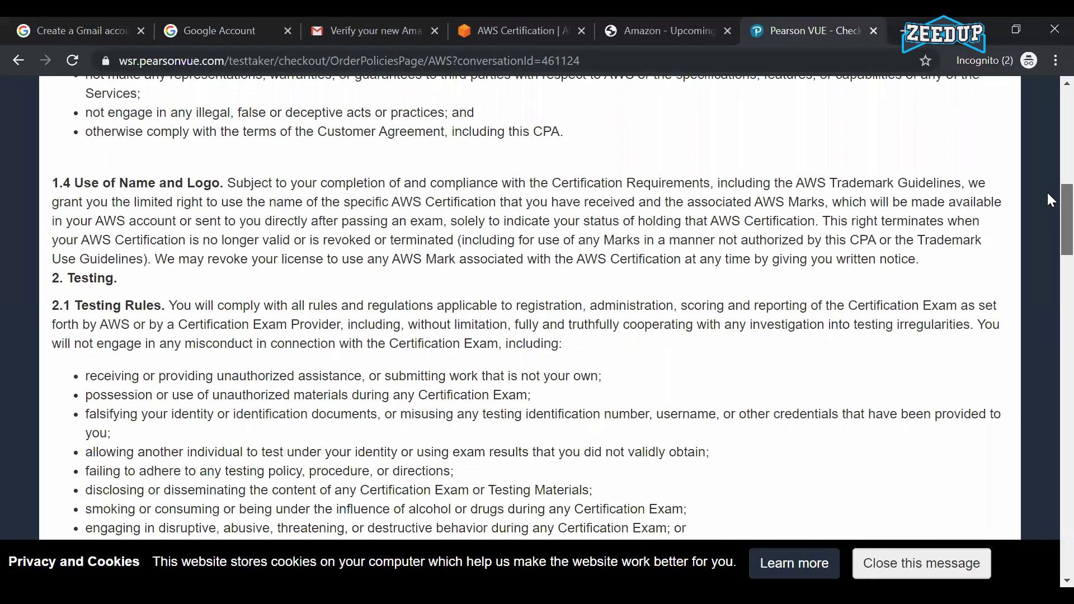
{"action": "scroll", "coordinate": [1048, 196], "scroll_direction": "down", "scroll_amount": 2}
{"action": "scroll", "coordinate": [1048, 218], "scroll_direction": "down", "scroll_amount": 3}
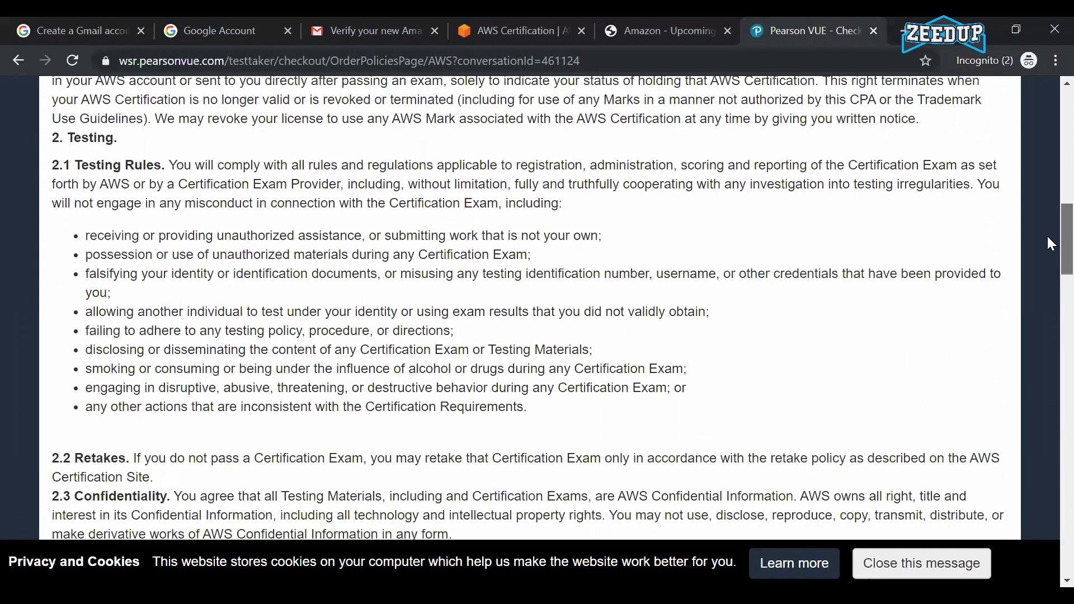
{"action": "scroll", "coordinate": [1047, 241], "scroll_direction": "down", "scroll_amount": 2}
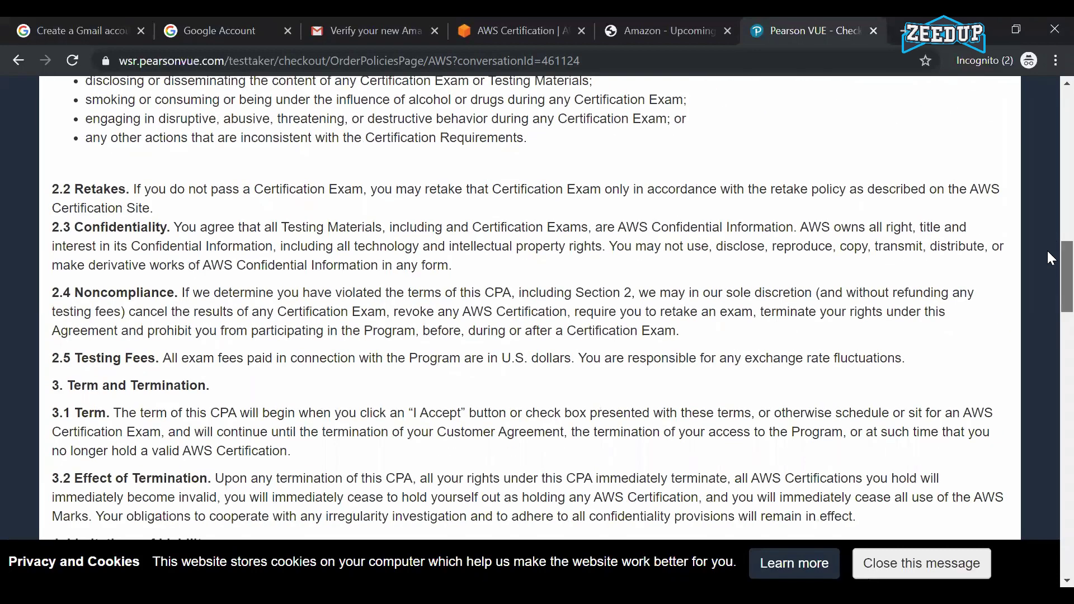
{"action": "scroll", "coordinate": [1047, 258], "scroll_direction": "down", "scroll_amount": 2}
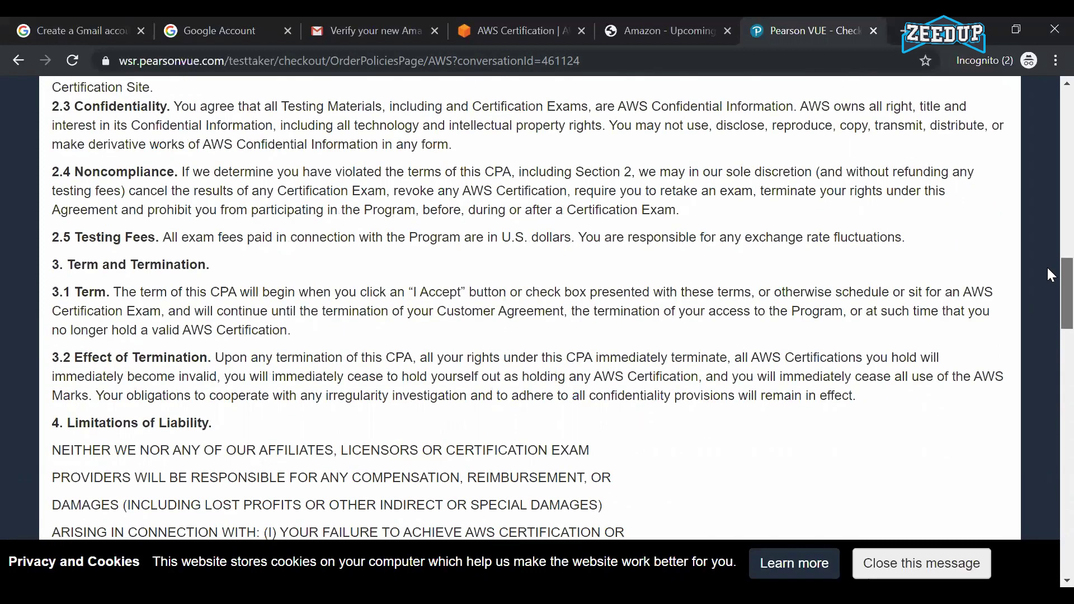
{"action": "scroll", "coordinate": [1049, 271], "scroll_direction": "down", "scroll_amount": 2}
{"action": "scroll", "coordinate": [1048, 286], "scroll_direction": "down", "scroll_amount": 2}
{"action": "scroll", "coordinate": [1051, 312], "scroll_direction": "down", "scroll_amount": 6}
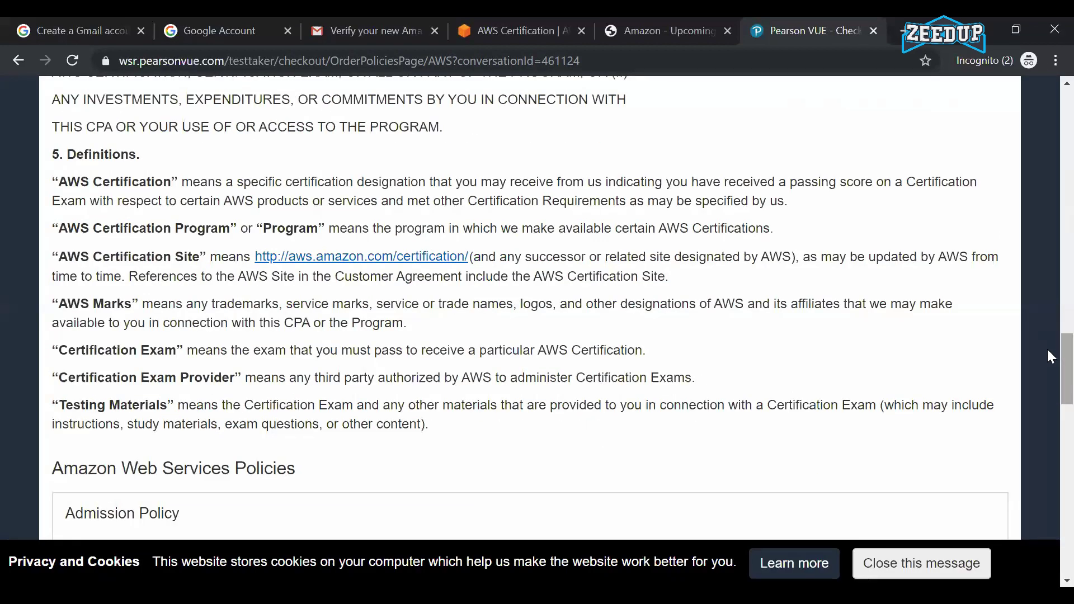
{"action": "scroll", "coordinate": [1047, 360], "scroll_direction": "down", "scroll_amount": 5}
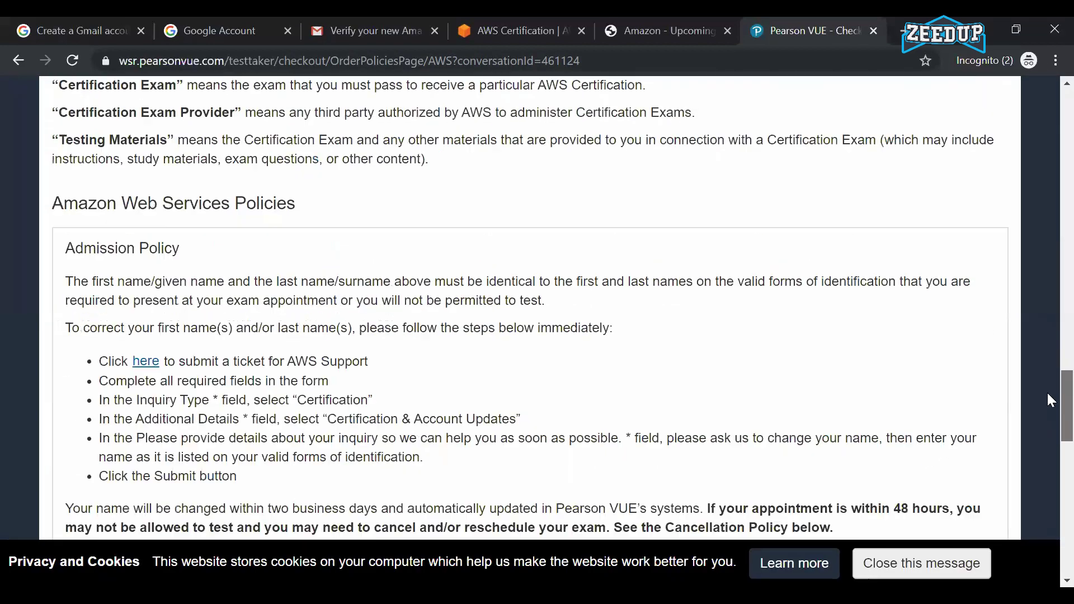
{"action": "scroll", "coordinate": [1047, 392], "scroll_direction": "down", "scroll_amount": 14}
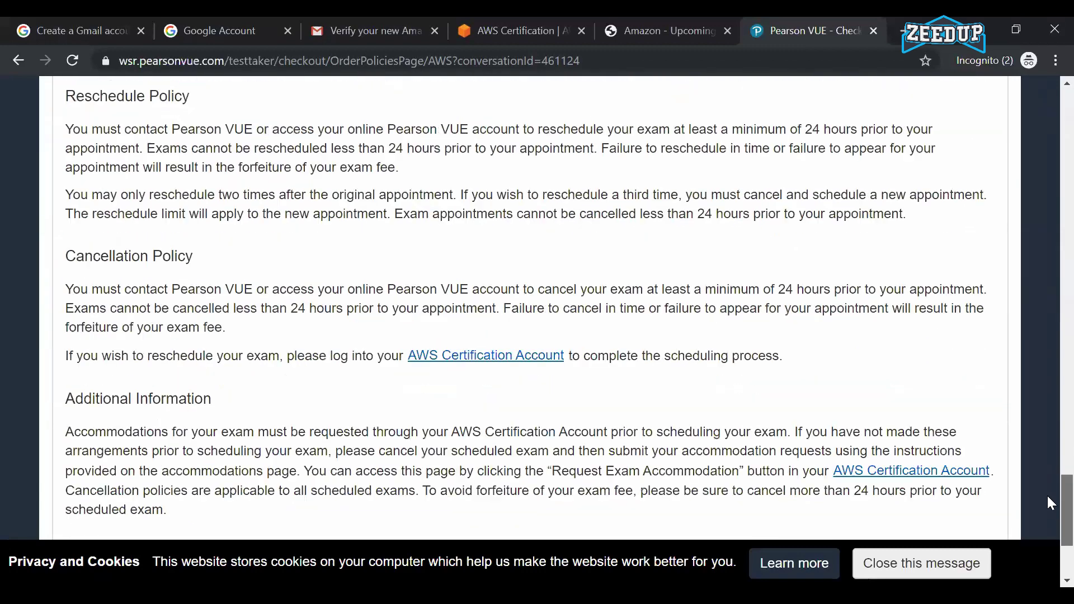
{"action": "scroll", "coordinate": [1048, 495], "scroll_direction": "down", "scroll_amount": 2}
{"action": "scroll", "coordinate": [1048, 518], "scroll_direction": "down", "scroll_amount": 2}
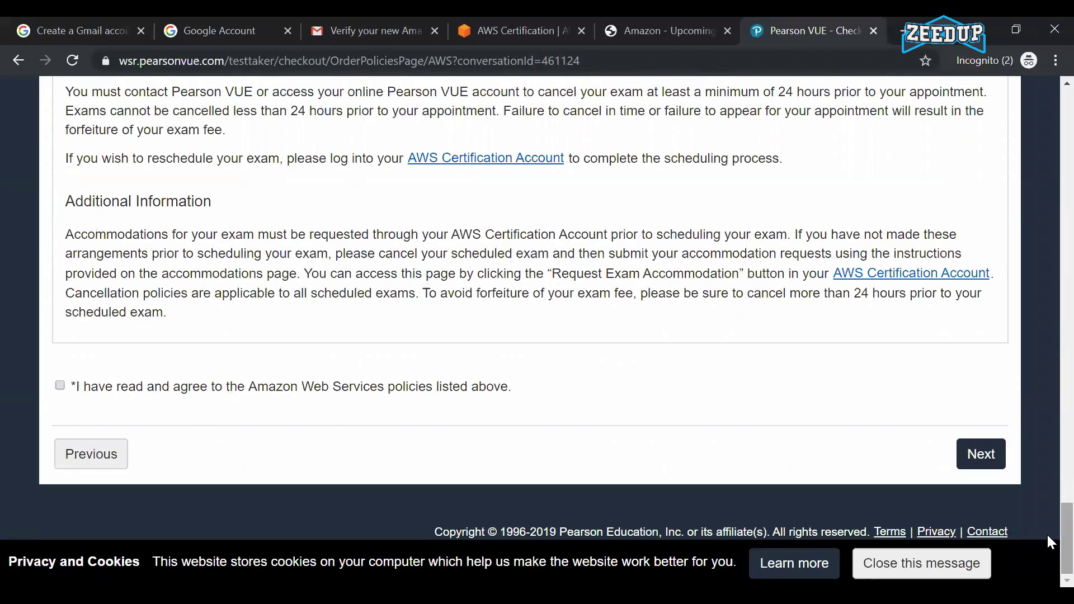
{"action": "left_click", "coordinate": [60, 386]}
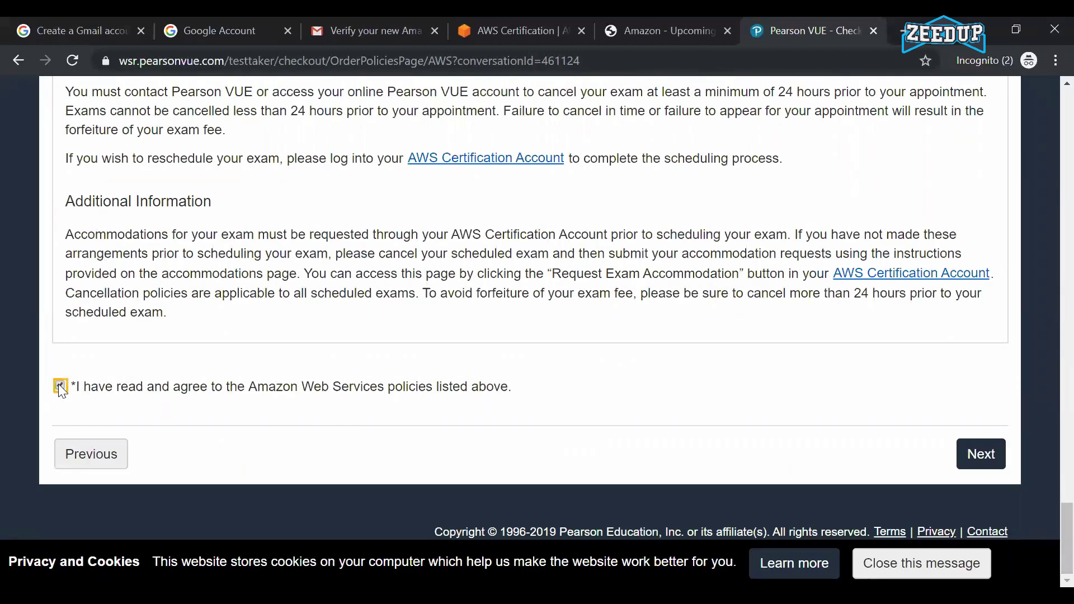
{"action": "left_click", "coordinate": [987, 459]}
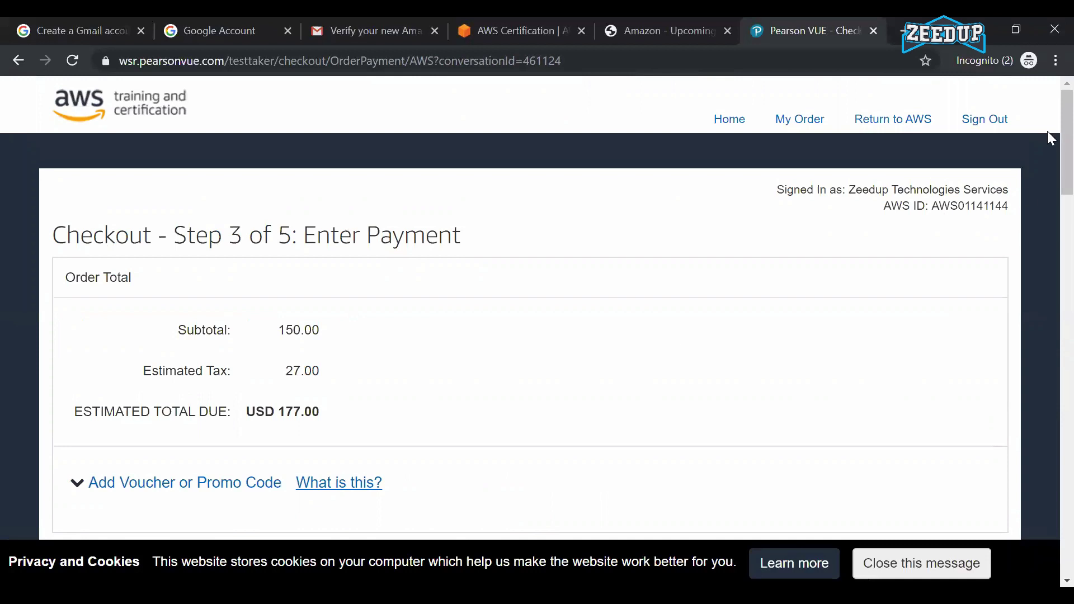
Add the exam voucher code in the Voucher/Promotion Code field
{"action": "scroll", "coordinate": [1048, 132], "scroll_direction": "down", "scroll_amount": 4}
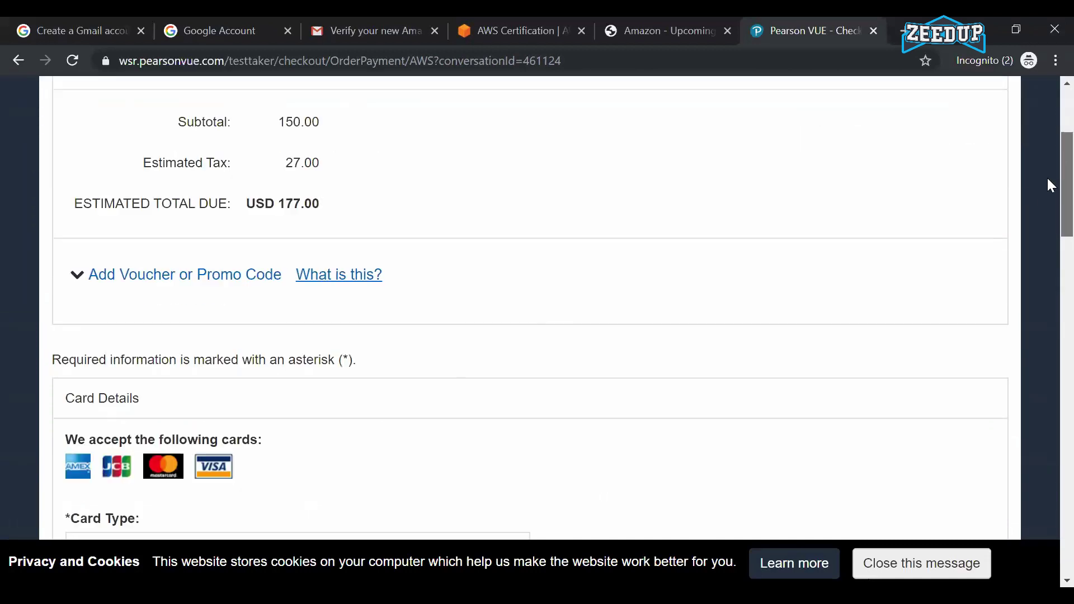
{"action": "left_click", "coordinate": [215, 257]}
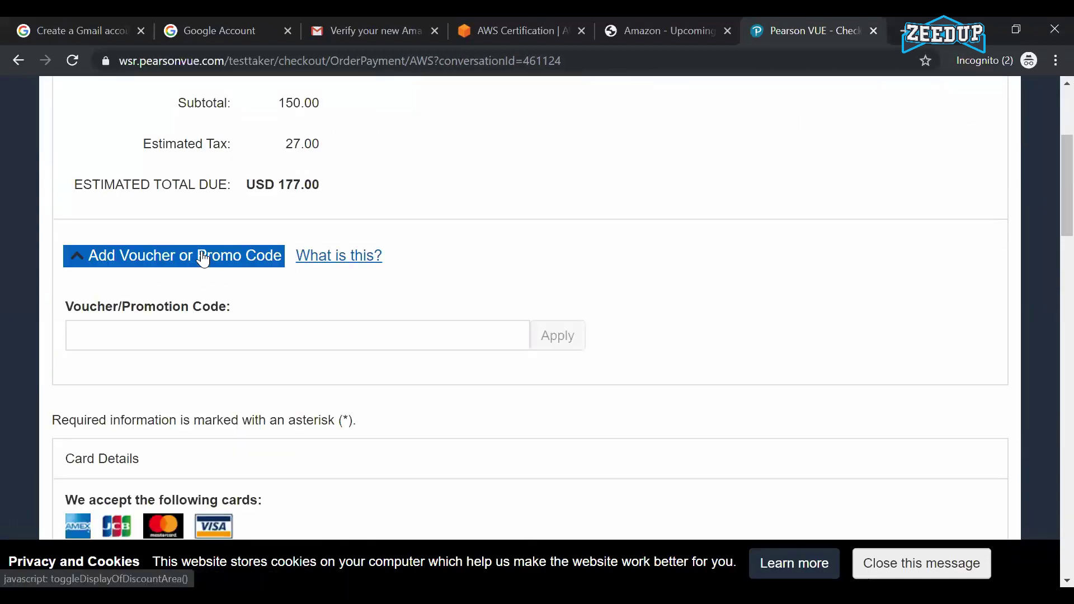
{"action": "left_click", "coordinate": [237, 343]}
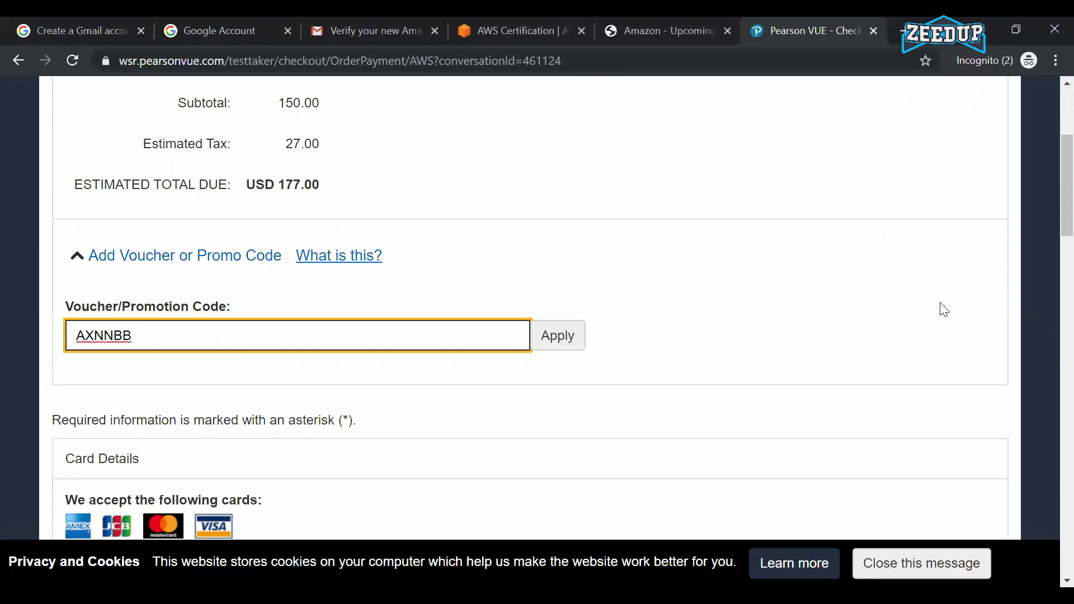
Check the Card Type options and scroll through the payment form
{"action": "scroll", "coordinate": [1047, 192], "scroll_direction": "down", "scroll_amount": 4}
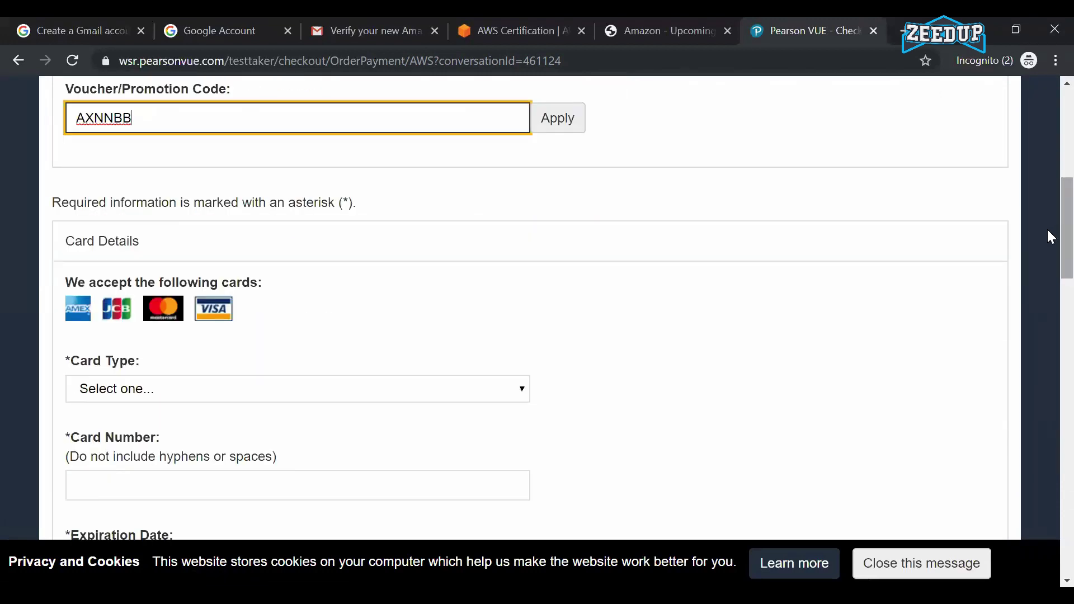
{"action": "left_click", "coordinate": [433, 392]}
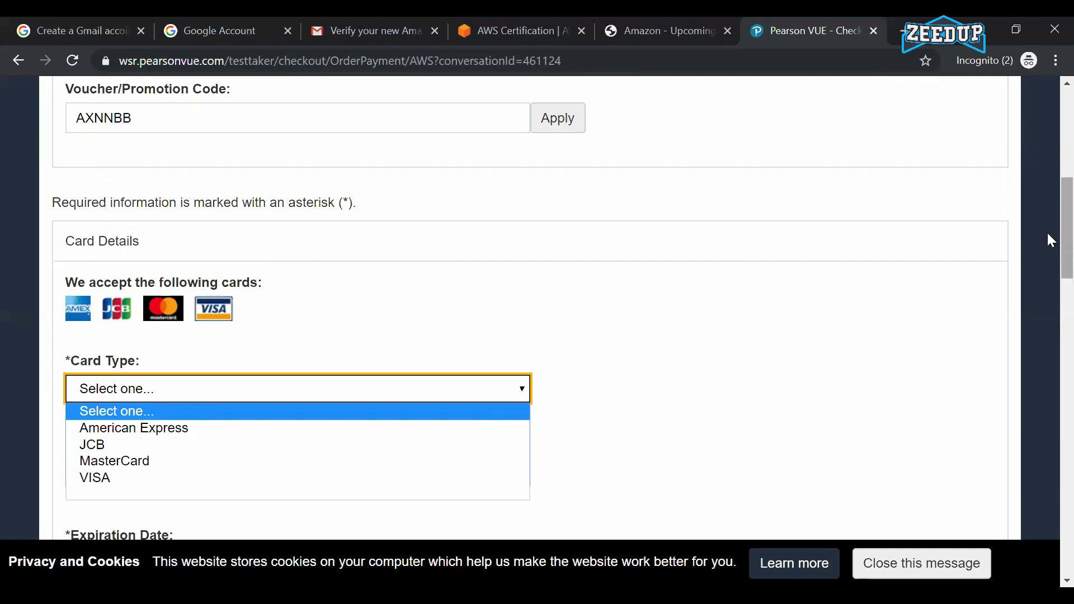
{"action": "left_click_drag", "start_coordinate": [1048, 233], "coordinate": [1048, 520]}
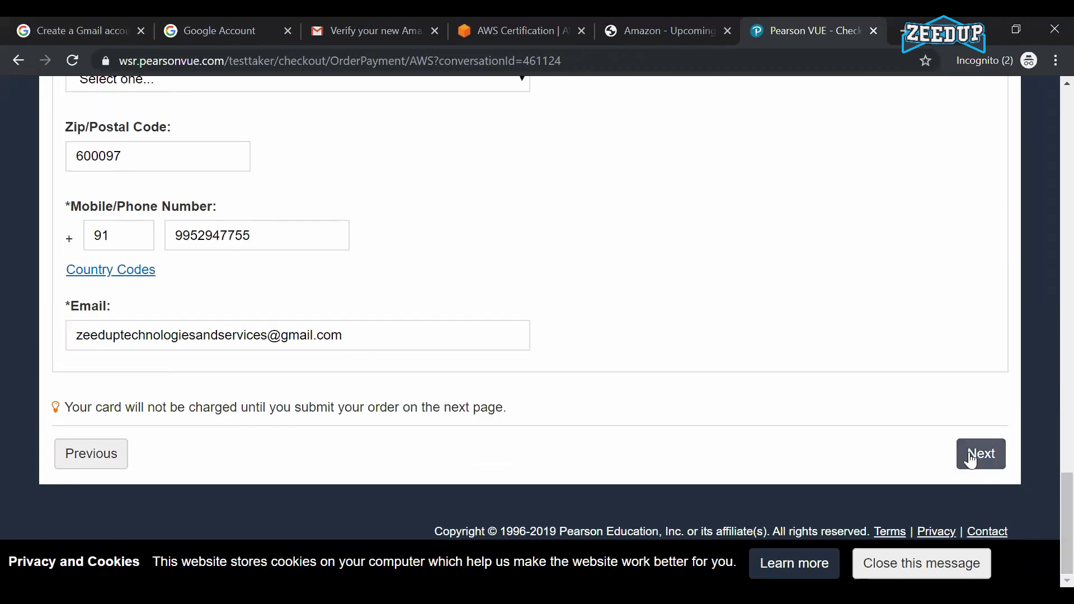
{"action": "left_click_drag", "start_coordinate": [1047, 517], "coordinate": [1051, 119]}
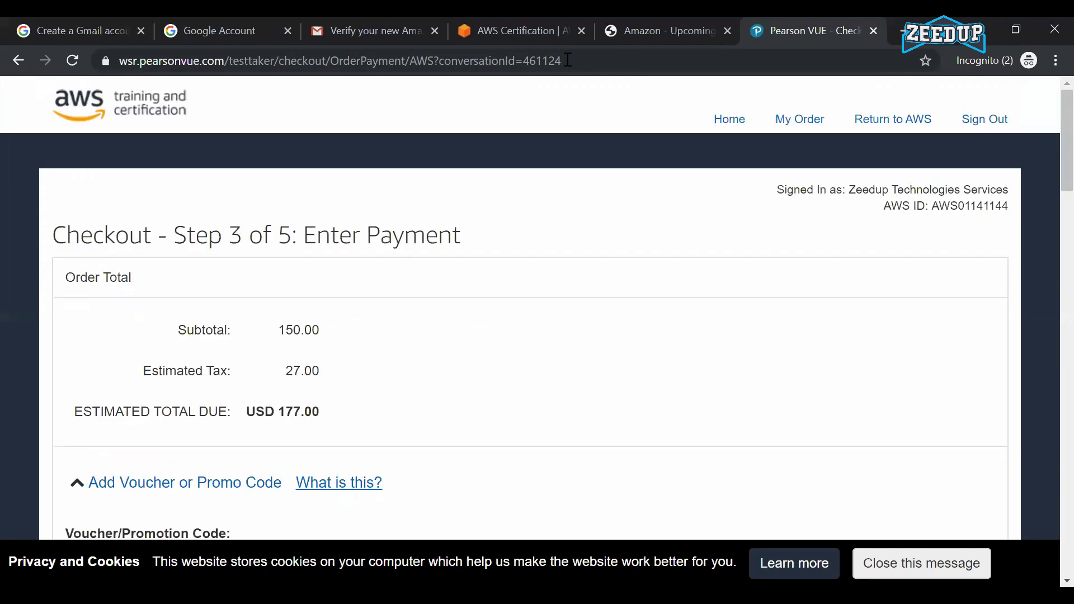
In Gmail, read the Welcome to AWS Training and Certification email, then return to the inbox
{"action": "key", "text": "ctrl+3"}
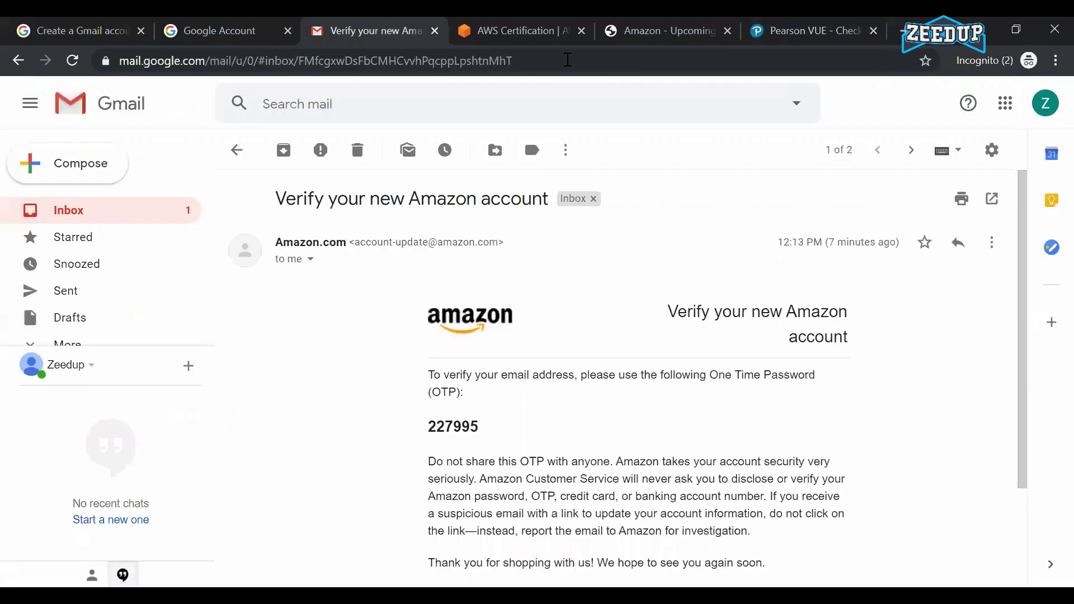
{"action": "left_click", "coordinate": [112, 222]}
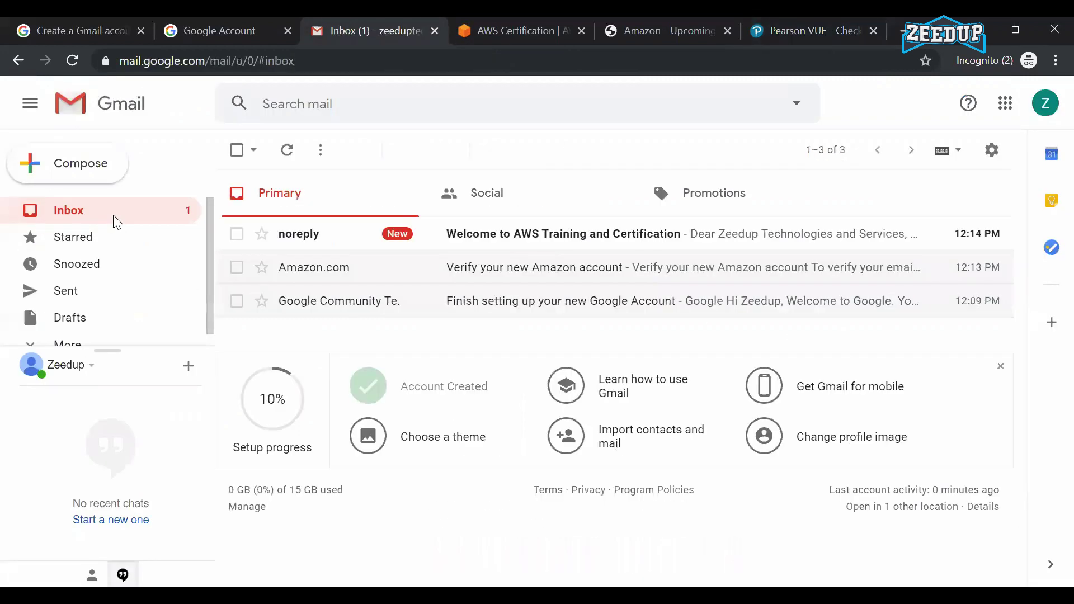
{"action": "left_click", "coordinate": [485, 235]}
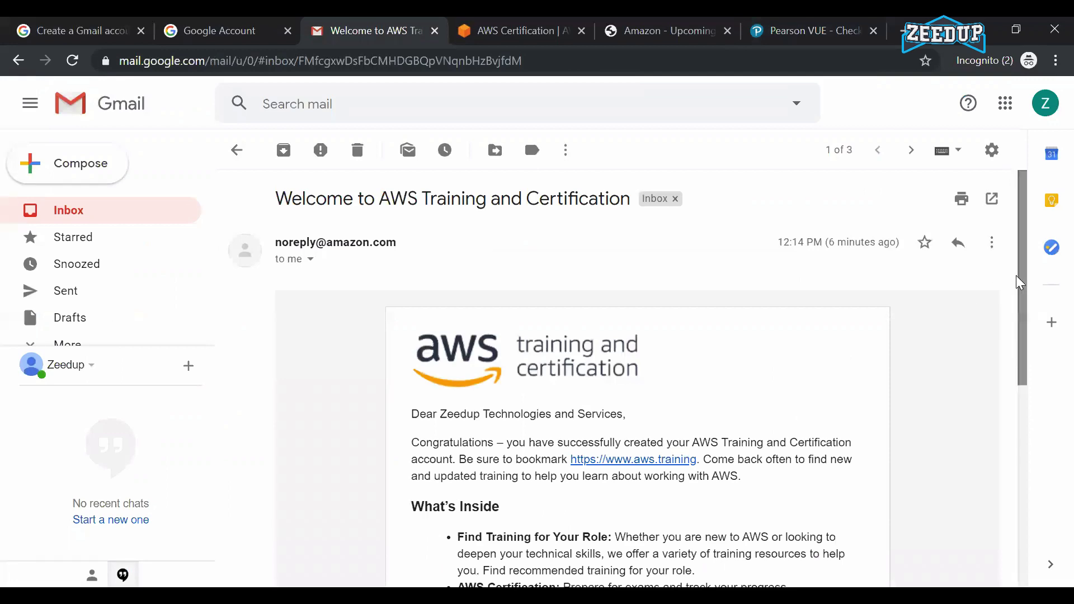
{"action": "left_click_drag", "start_coordinate": [1023, 316], "coordinate": [1026, 374]}
{"action": "scroll", "coordinate": [1000, 268], "scroll_direction": "up", "scroll_amount": 5}
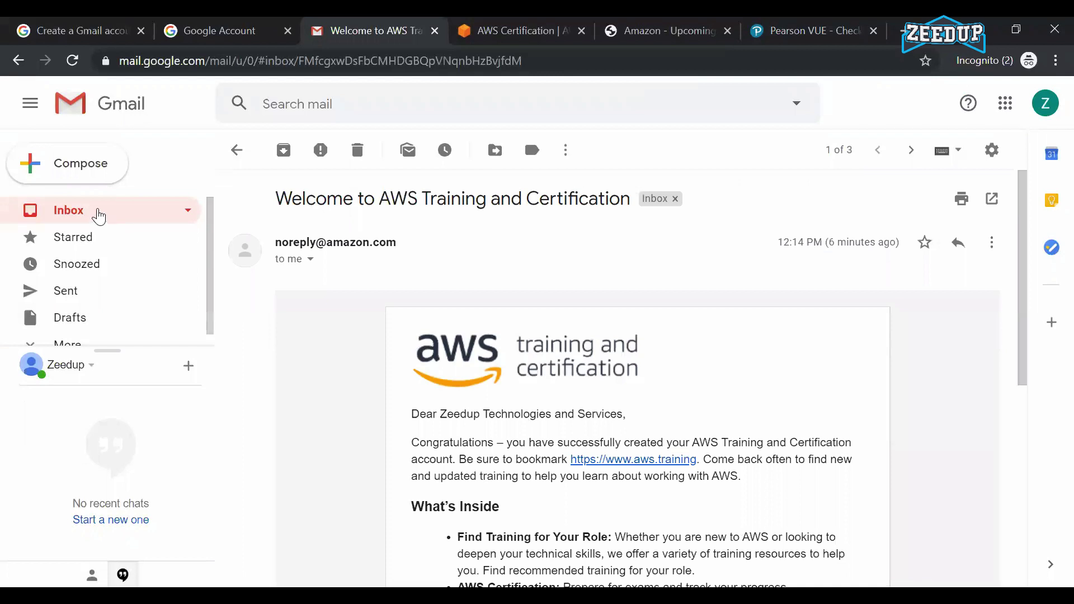
{"action": "left_click", "coordinate": [97, 216]}
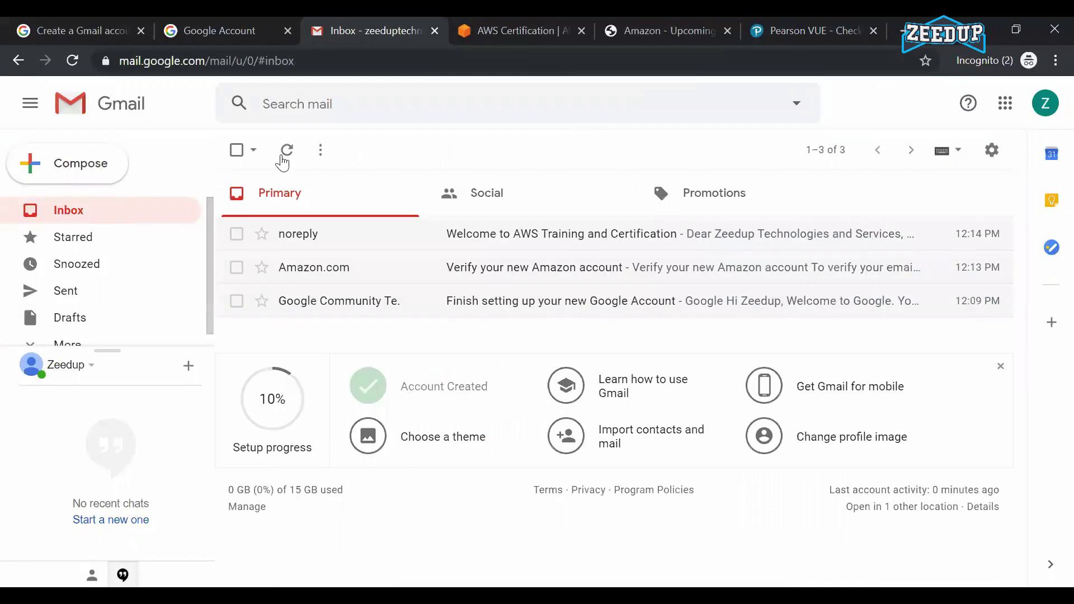
Go back to the CertMetrics Upcoming Exams page via the AWS Certification tab
{"action": "left_click", "coordinate": [552, 42]}
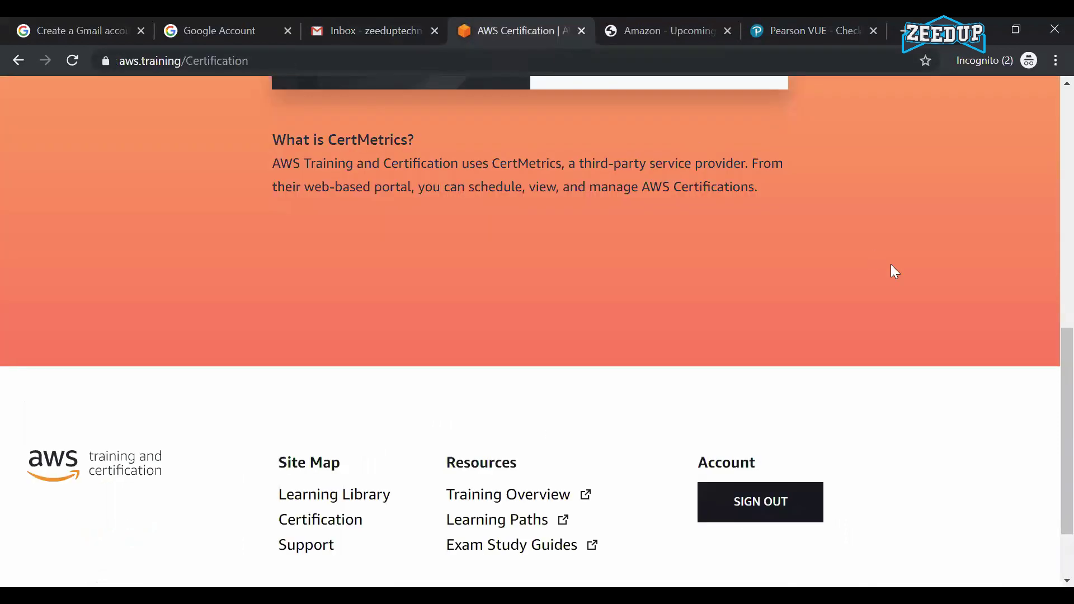
{"action": "left_click", "coordinate": [709, 37]}
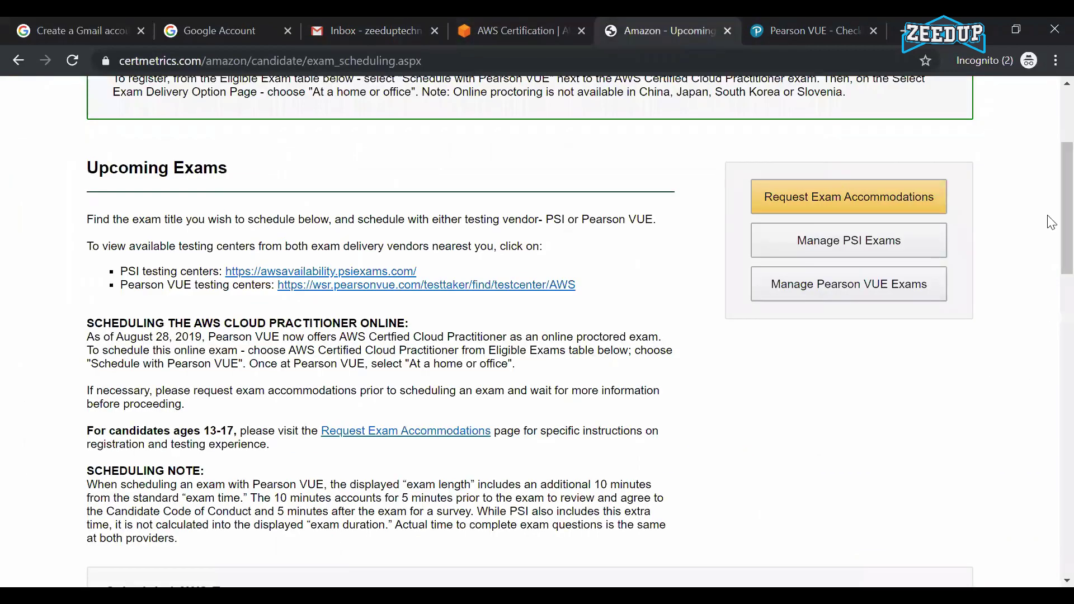
{"action": "scroll", "coordinate": [1050, 215], "scroll_direction": "up", "scroll_amount": 3}
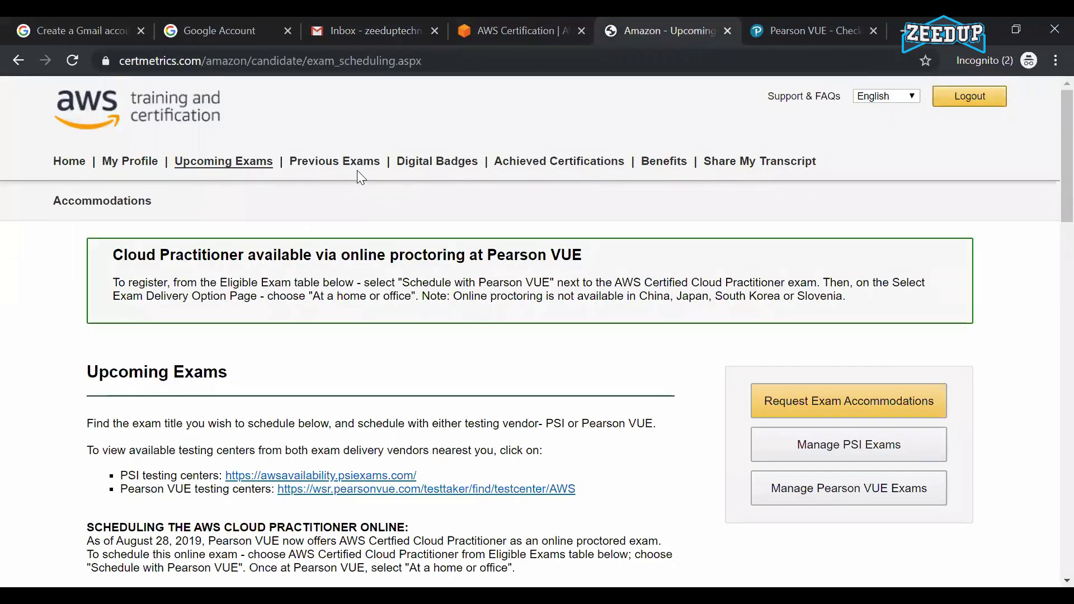